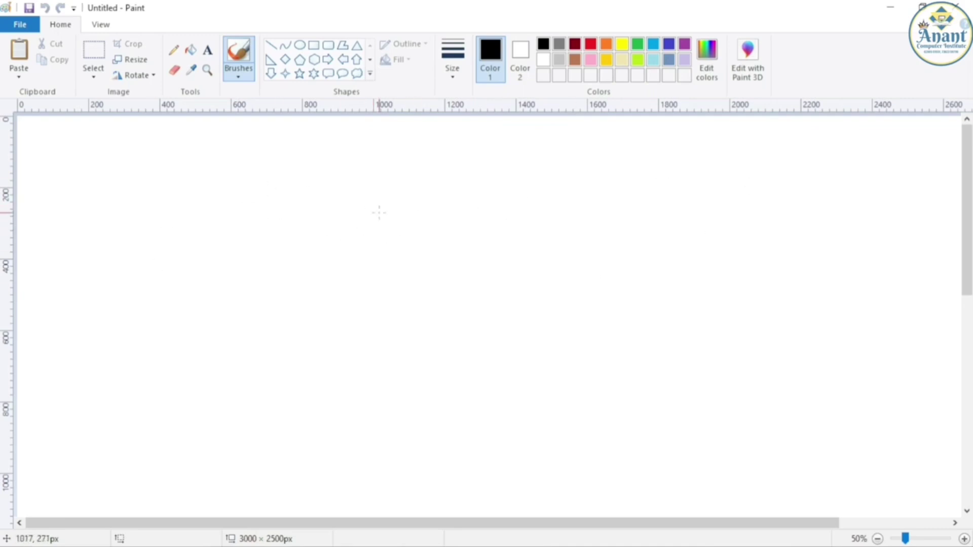
# Draw three freehand black brush strokes across the upper part of the blank canvas.
pyautogui.moveTo(282, 187)
pyautogui.mouseDown()
pyautogui.moveTo(296, 219)
pyautogui.moveTo(371, 255)
pyautogui.moveTo(374, 246)
pyautogui.mouseUp()
pyautogui.moveTo(454, 197)
pyautogui.mouseDown()
pyautogui.moveTo(416, 207)
pyautogui.moveTo(367, 197)
pyautogui.moveTo(365, 207)
pyautogui.moveTo(280, 189)
pyautogui.mouseUp()
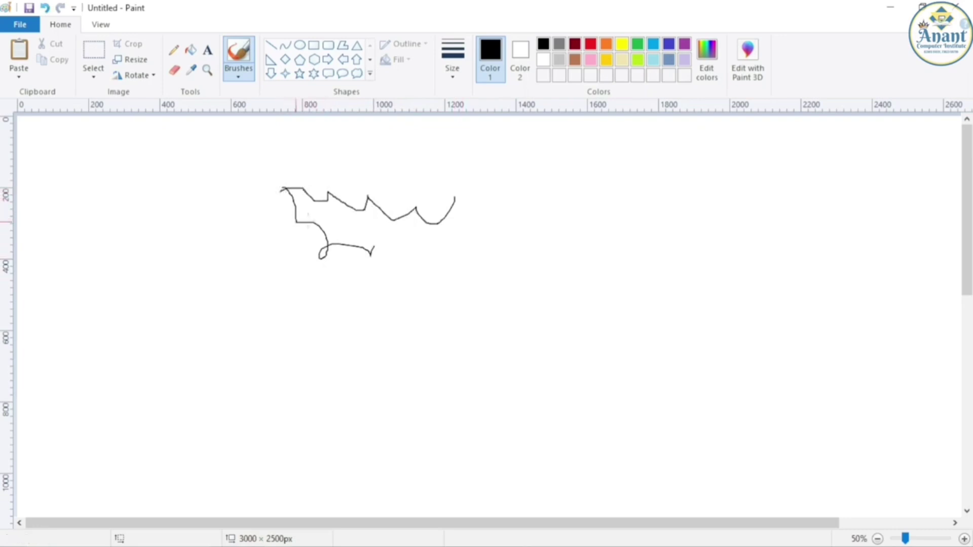
pyautogui.moveTo(489, 160)
pyautogui.mouseDown()
pyautogui.moveTo(478, 242)
pyautogui.moveTo(566, 174)
pyautogui.mouseUp()
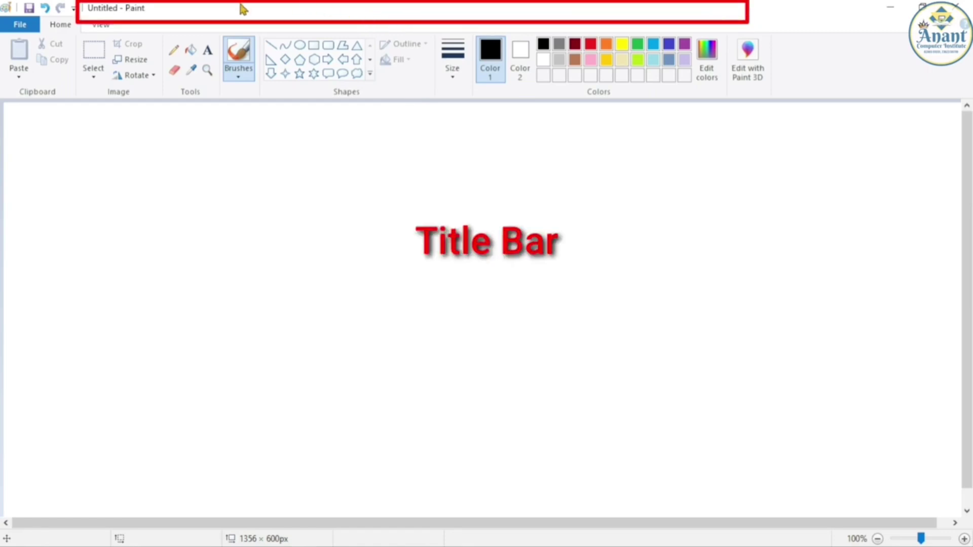
# Examine the customization options available for the Quick Access Toolbar.
pyautogui.click(75, 9)
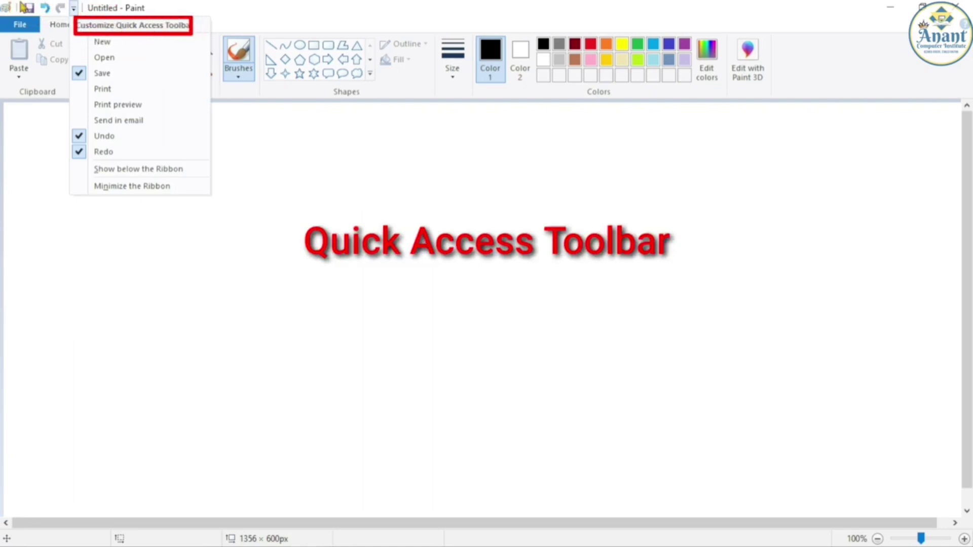
pyautogui.click(20, 144)
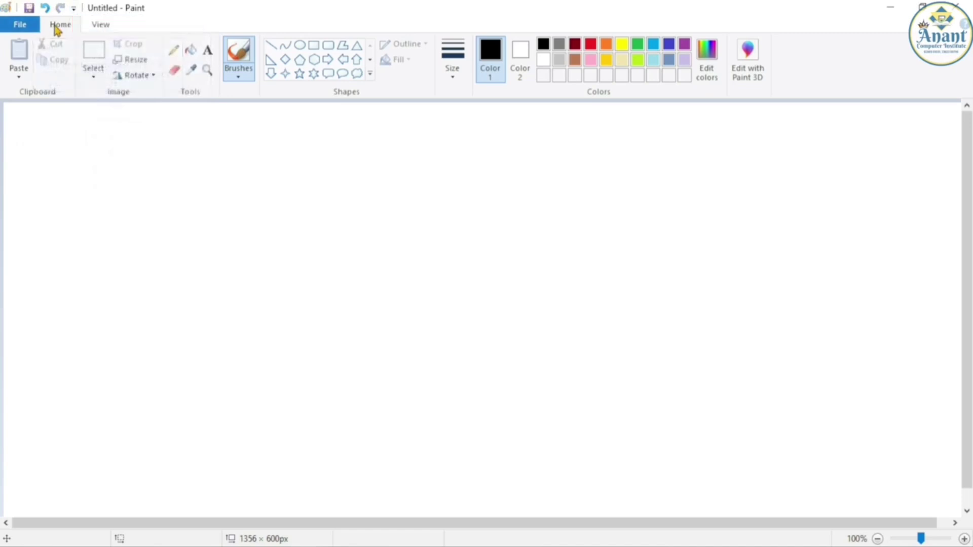
# Compare the command groups offered on the Home and View ribbons.
pyautogui.click(96, 28)
pyautogui.click(65, 28)
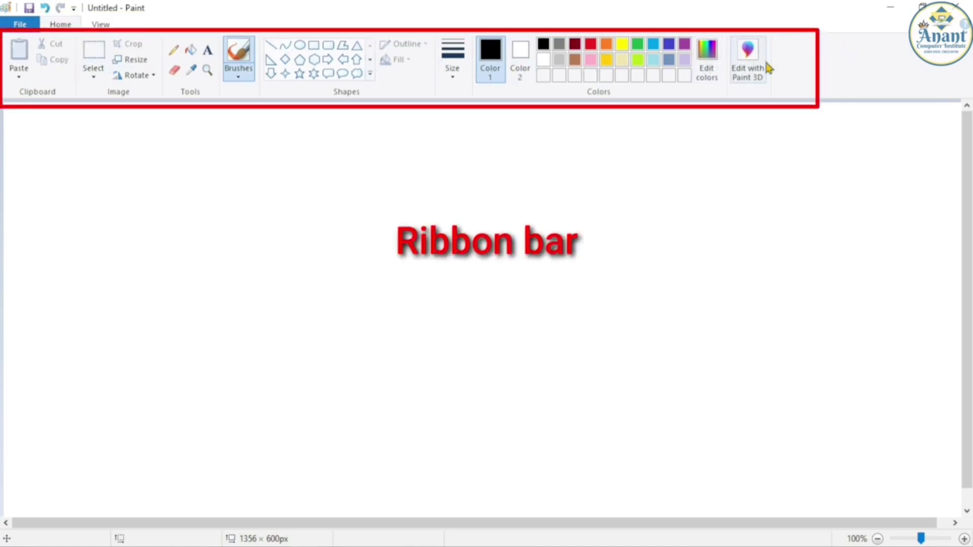
pyautogui.click(101, 27)
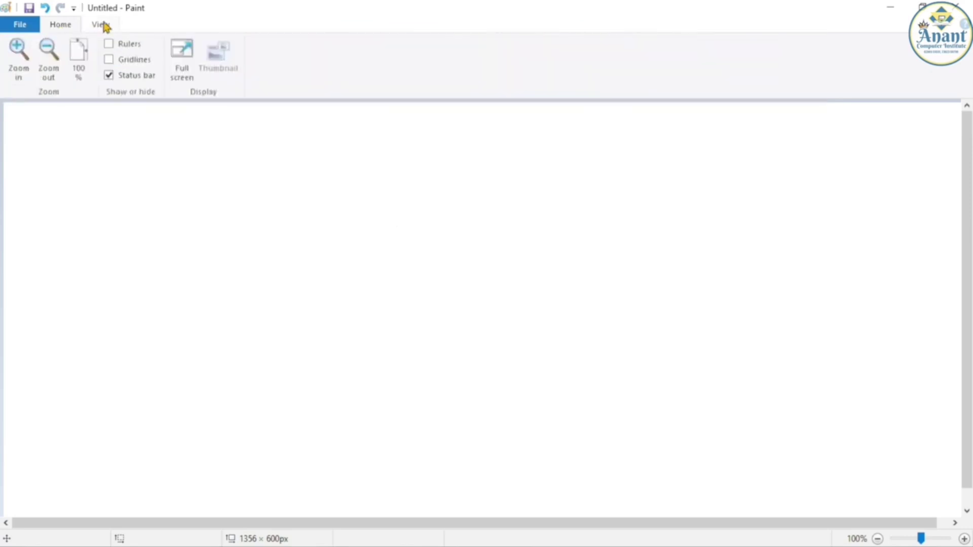
pyautogui.click(64, 28)
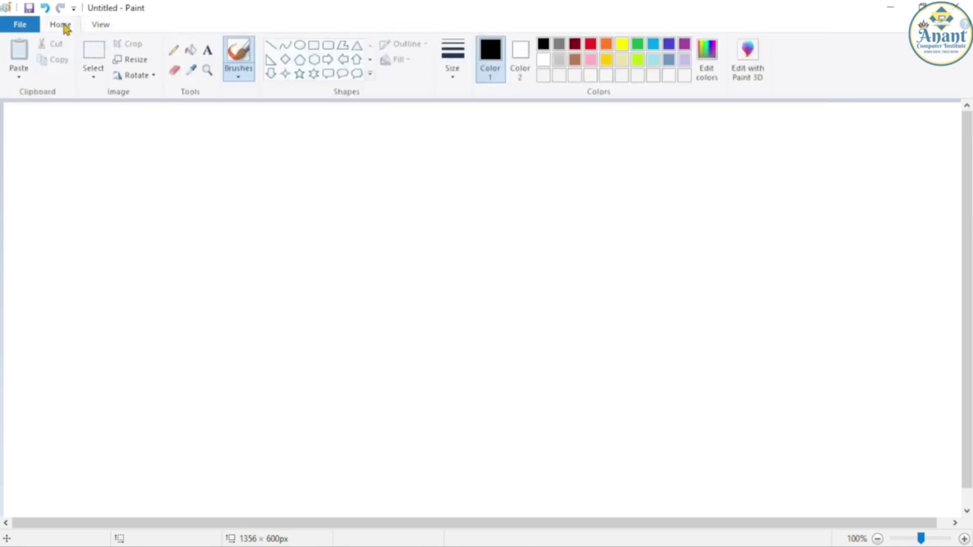
pyautogui.click(101, 26)
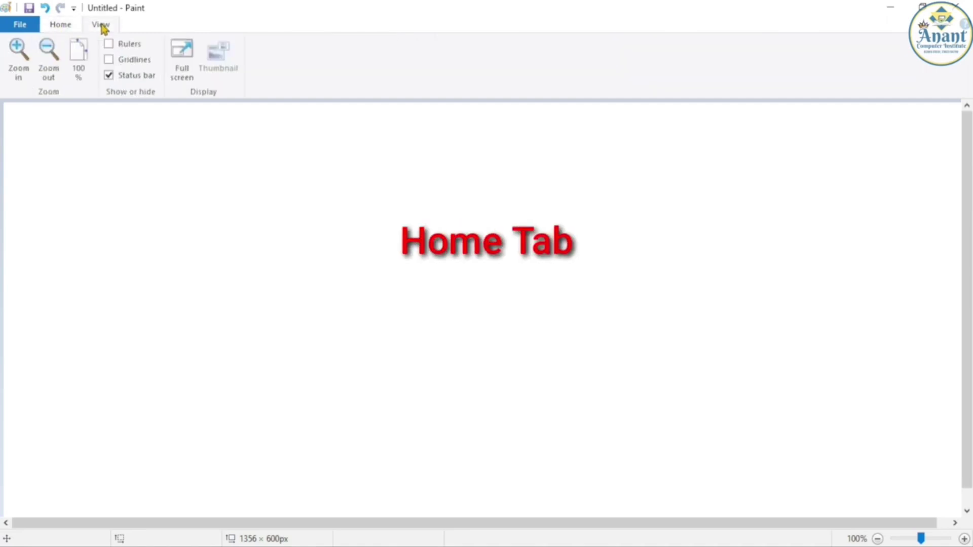
pyautogui.click(61, 27)
pyautogui.click(98, 27)
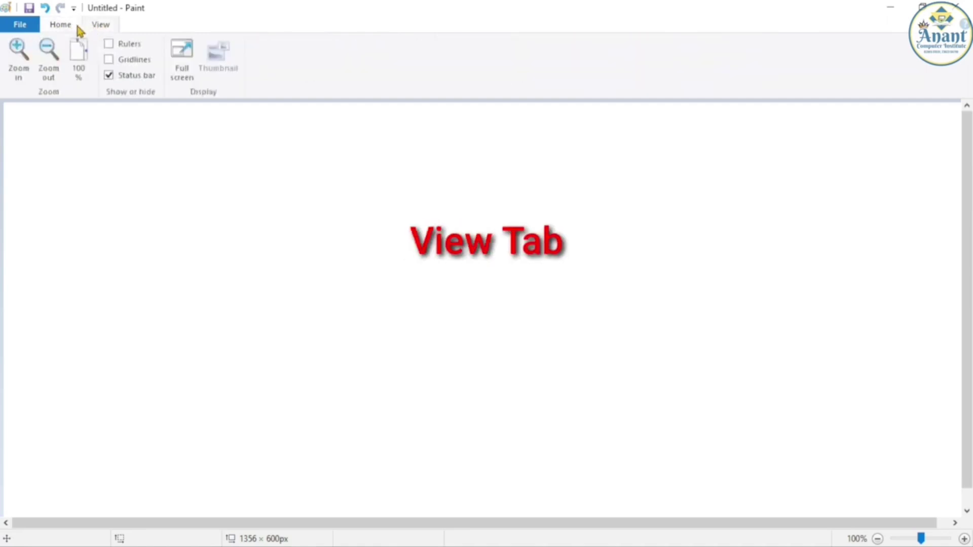
pyautogui.click(77, 28)
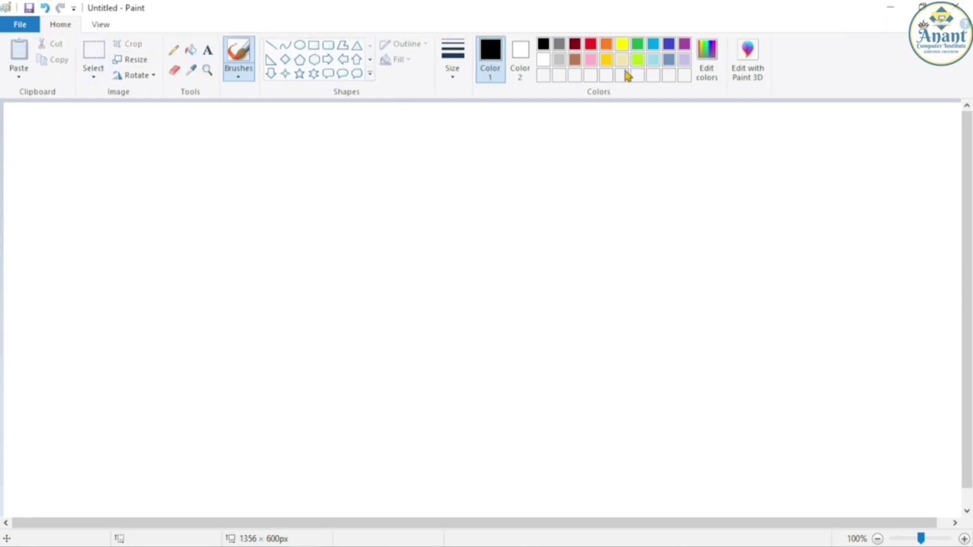
pyautogui.click(106, 26)
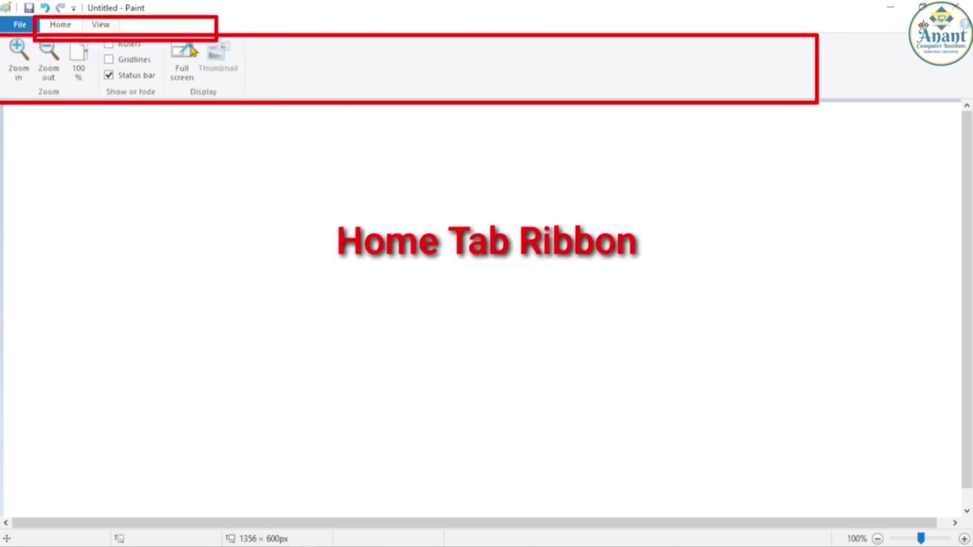
pyautogui.click(64, 25)
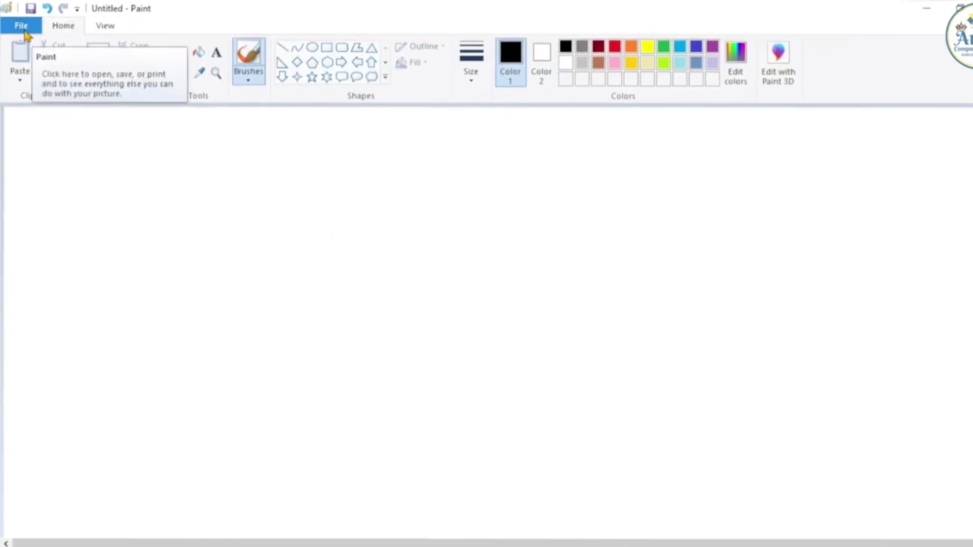
# Review the file commands, including the print and desktop background options, without running any.
pyautogui.click(24, 30)
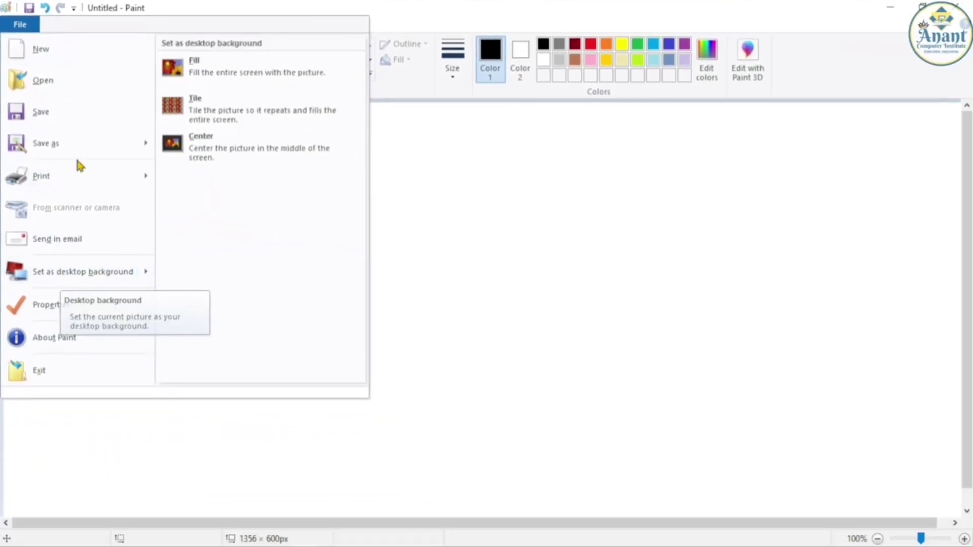
pyautogui.click(463, 181)
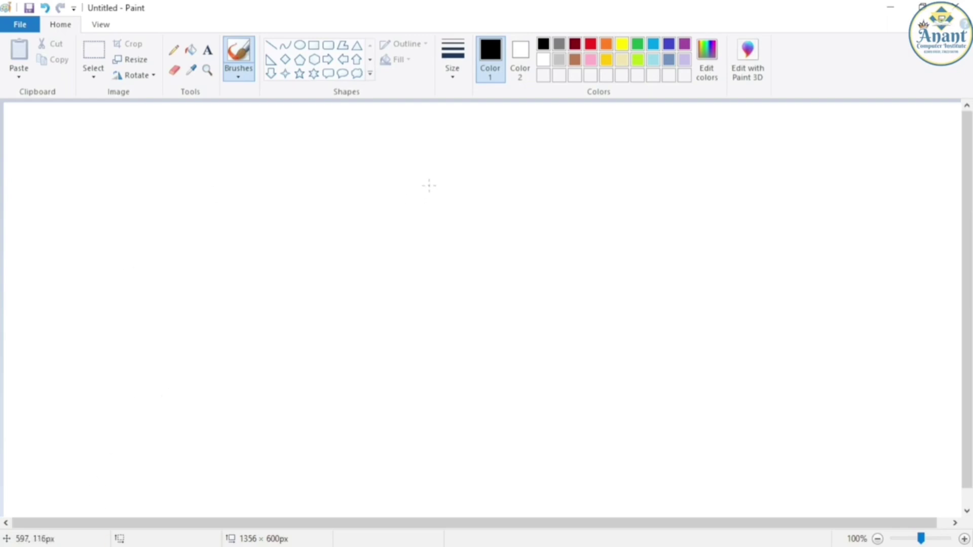
# Test the zoom controls by shrinking and enlarging the blank canvas, ending at 25%.
pyautogui.scroll(-2, 429, 185)
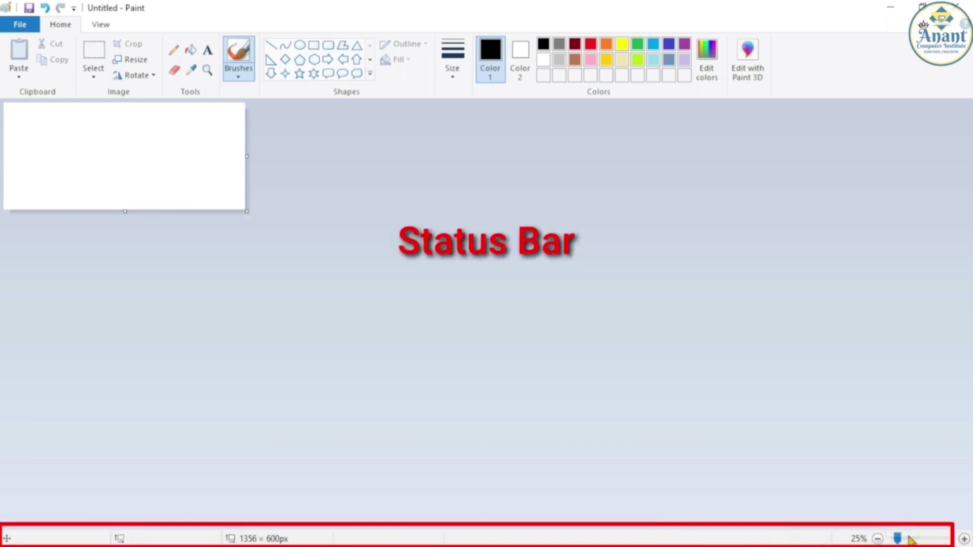
pyautogui.click(964, 539)
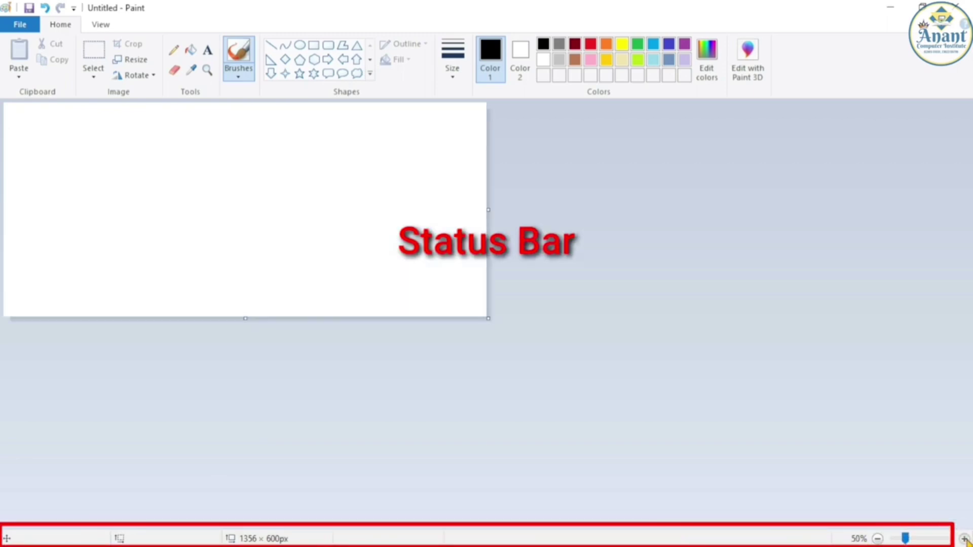
pyautogui.click(964, 540)
pyautogui.click(878, 539)
pyautogui.click(878, 539)
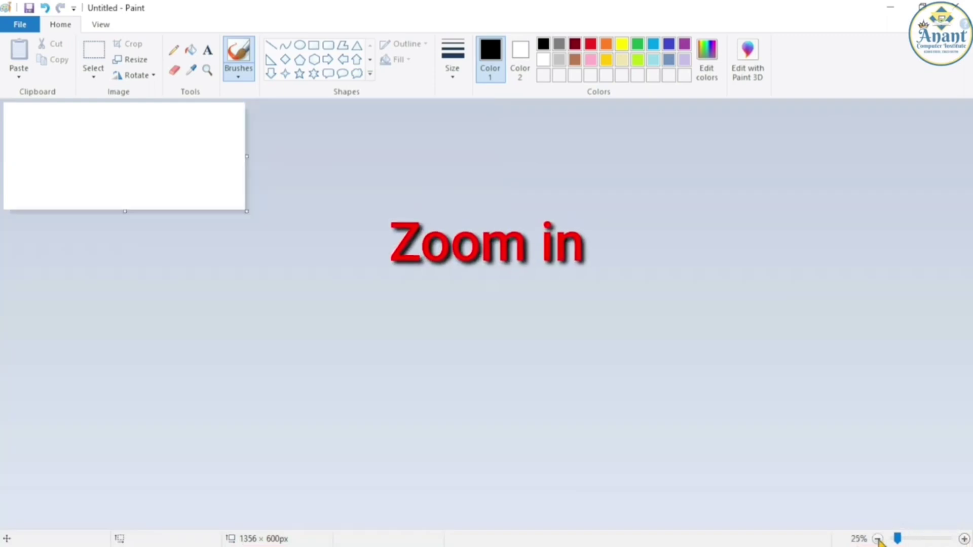
# Enlarge the canvas view to 400% and try out scrolling toward the canvas's right edge.
pyautogui.click(964, 539)
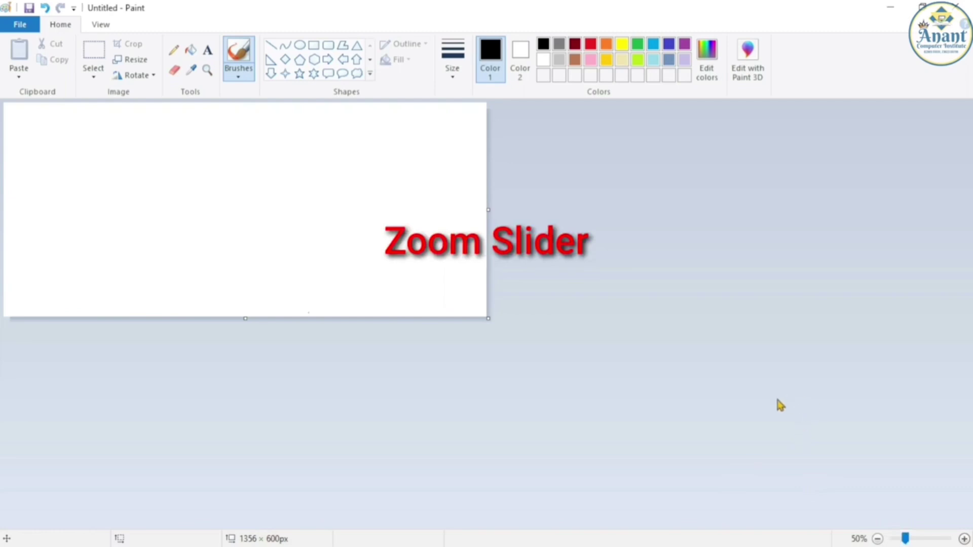
pyautogui.click(964, 539)
pyautogui.click(965, 539)
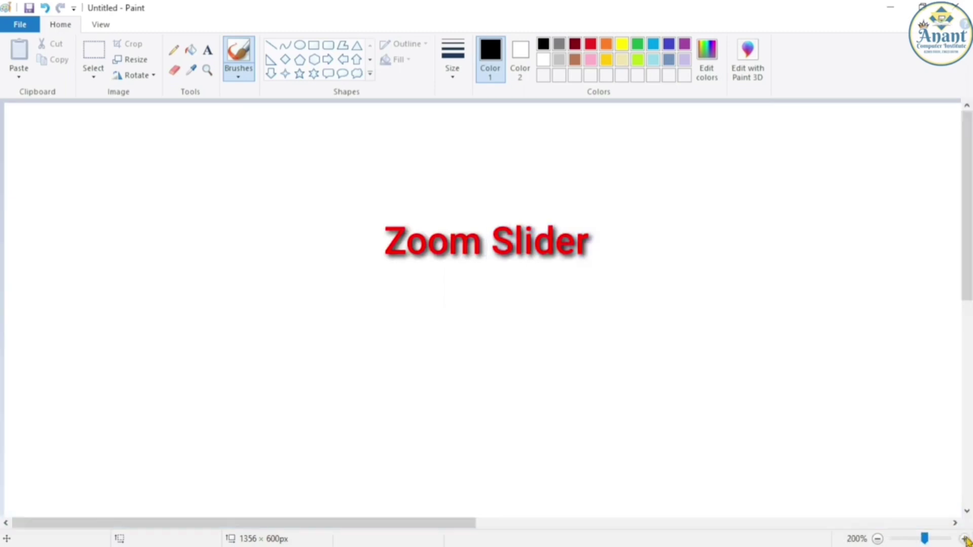
pyautogui.click(964, 538)
pyautogui.click(964, 539)
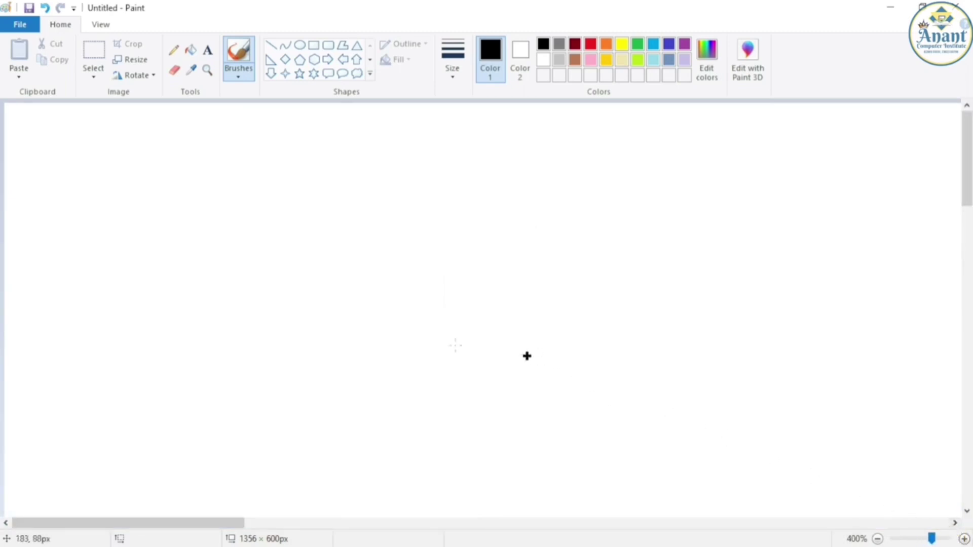
pyautogui.moveTo(157, 524)
pyautogui.mouseDown()
pyautogui.moveTo(586, 539)
pyautogui.moveTo(141, 527)
pyautogui.moveTo(897, 545)
pyautogui.mouseUp()
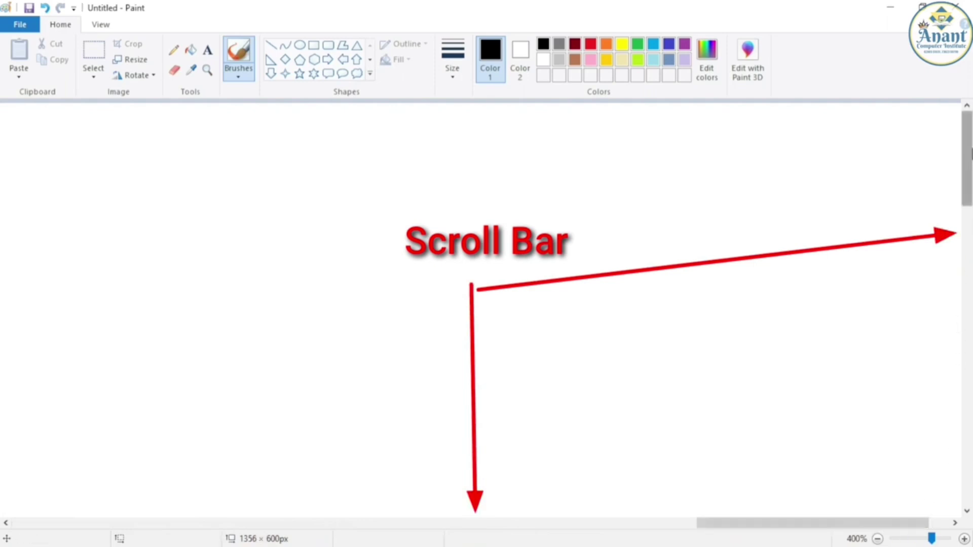
pyautogui.moveTo(966, 152)
pyautogui.mouseDown()
pyautogui.moveTo(966, 304)
pyautogui.moveTo(962, 151)
pyautogui.mouseUp()
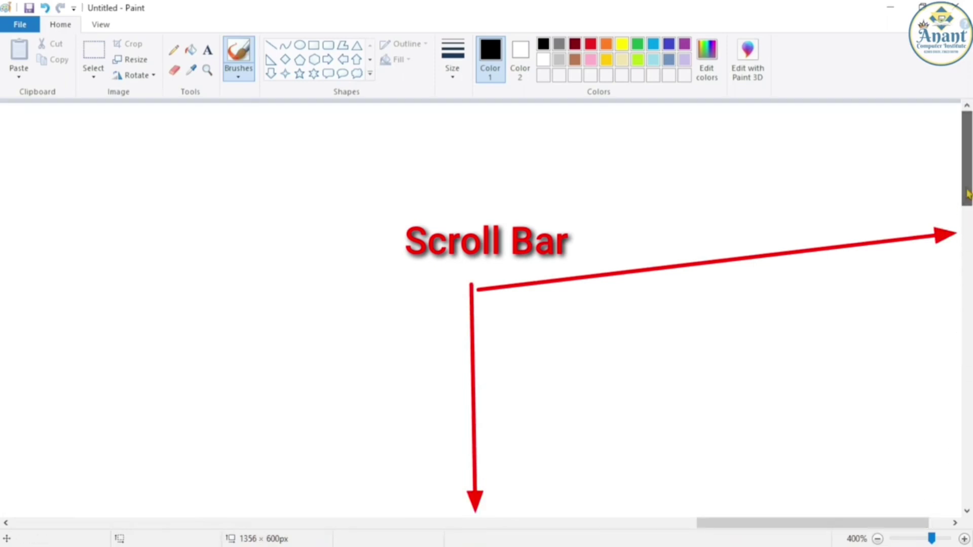
# Bring the canvas view back to 100% zoom.
pyautogui.moveTo(811, 522); pyautogui.dragTo(512, 522)
pyautogui.click(877, 538)
pyautogui.click(877, 539)
pyautogui.click(878, 539)
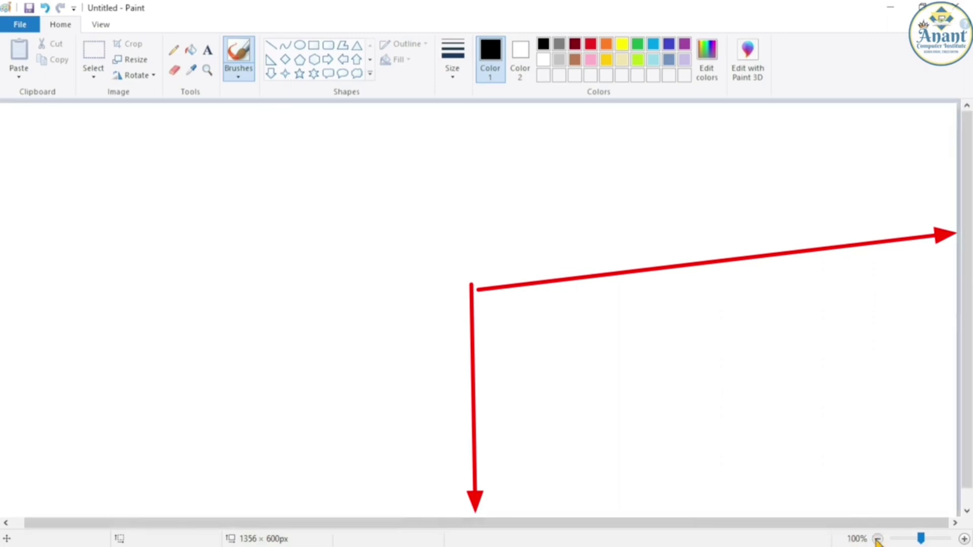
pyautogui.click(877, 539)
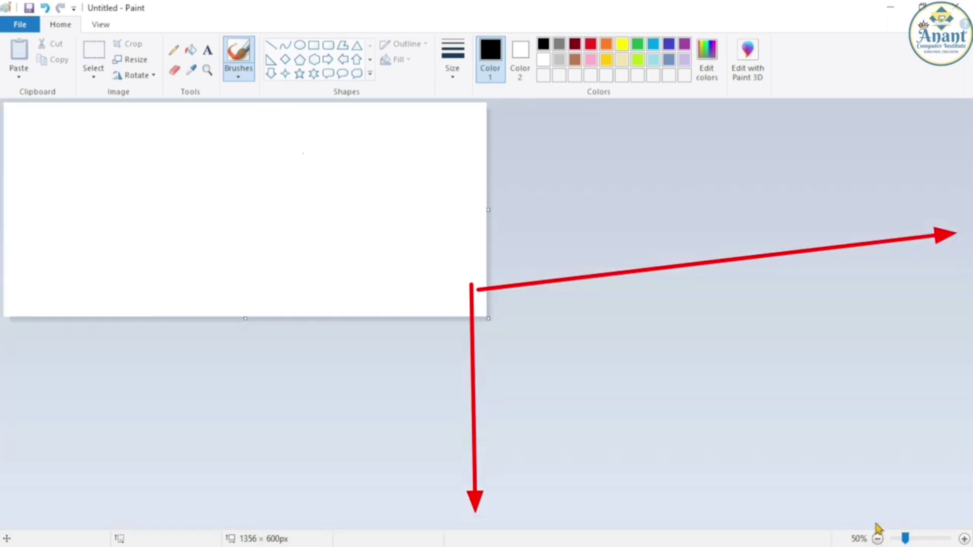
pyautogui.click(965, 538)
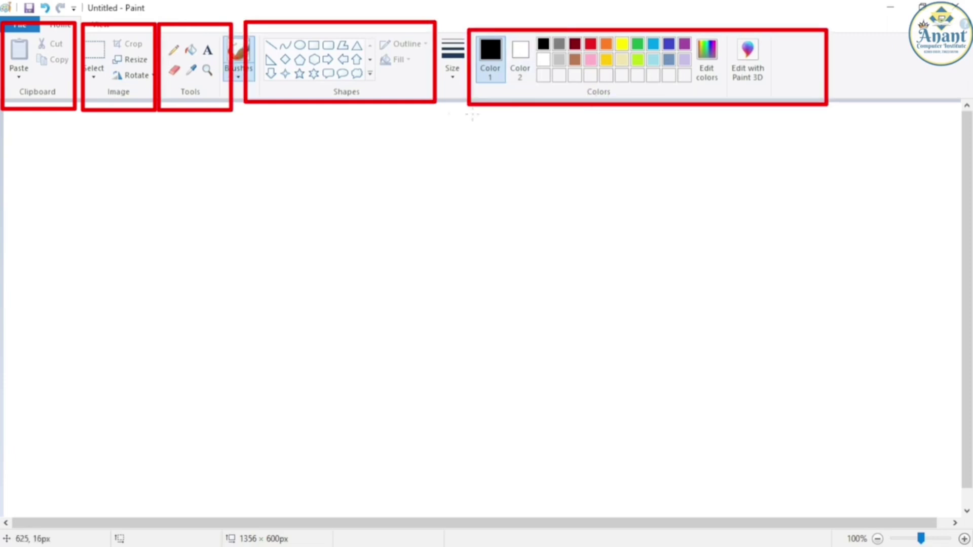
# Look over the Zoom, Show or hide, and Display groups, then return to the Home commands.
pyautogui.click(101, 25)
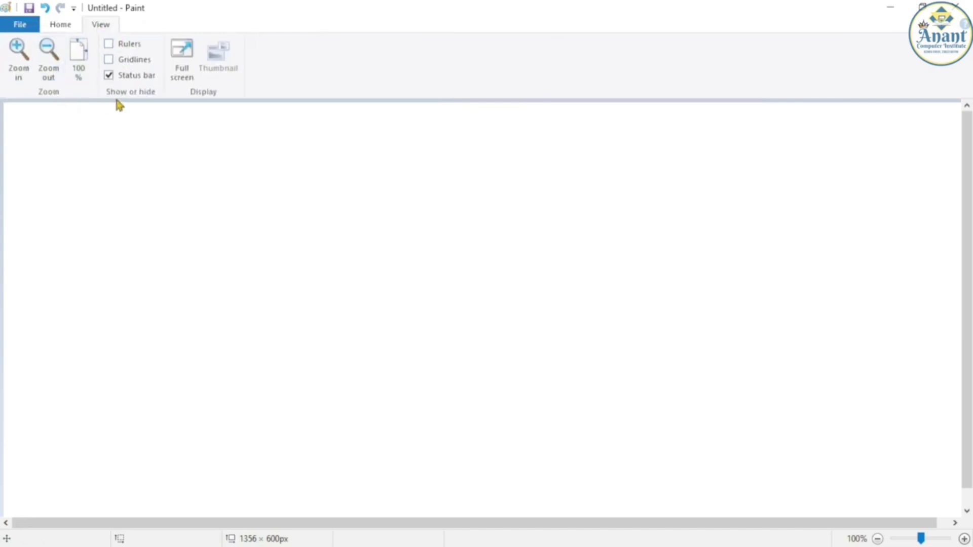
pyautogui.click(65, 27)
pyautogui.click(98, 28)
pyautogui.click(71, 26)
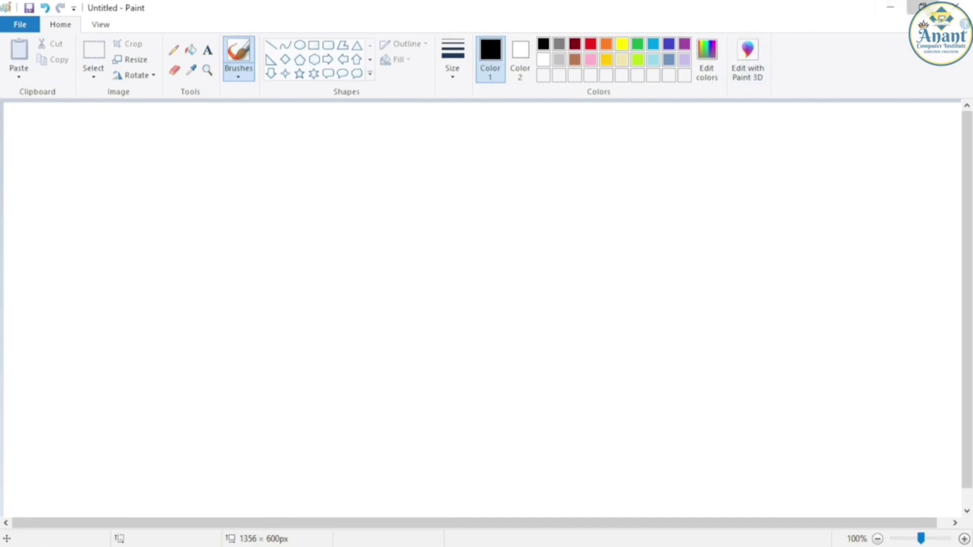
# Load the desktop image 1110 into the Paint window and maximize the window.
pyautogui.click(922, 6)
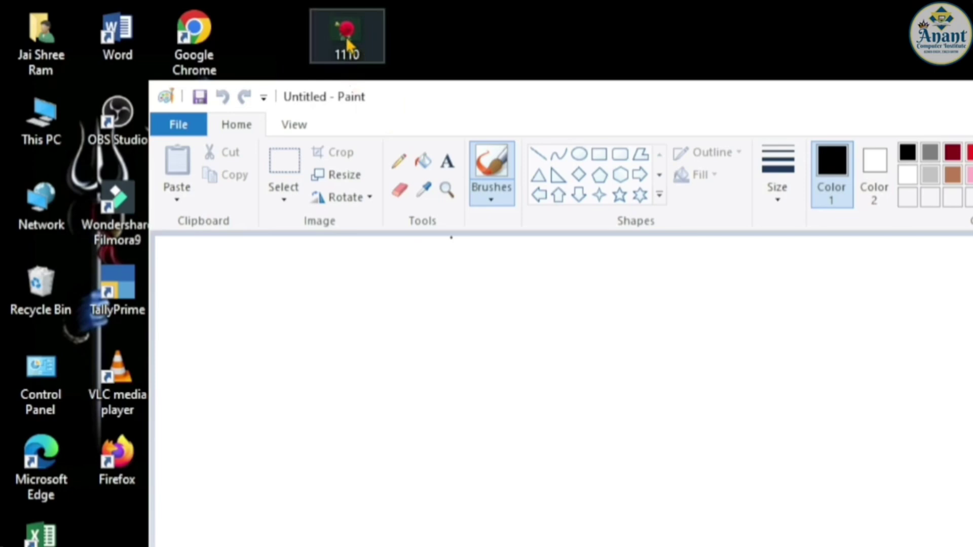
pyautogui.moveTo(349, 45)
pyautogui.mouseDown()
pyautogui.moveTo(358, 38)
pyautogui.moveTo(392, 247)
pyautogui.moveTo(434, 358)
pyautogui.mouseUp()
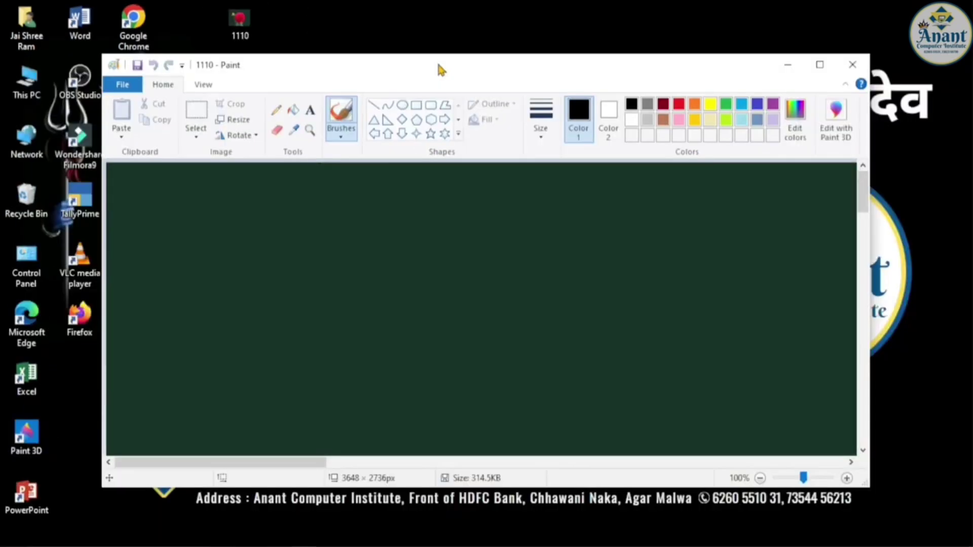
pyautogui.doubleClick(439, 70)
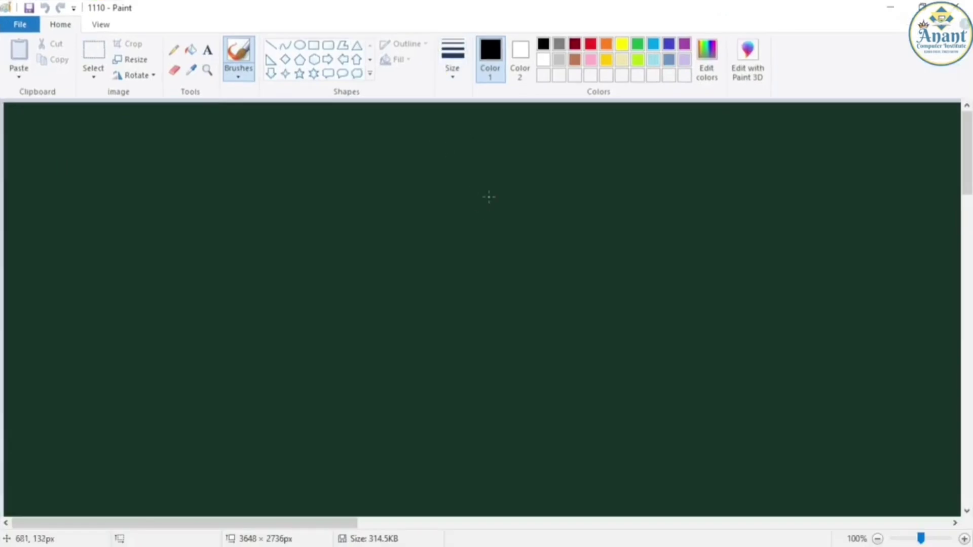
# Widen the canvas to about 6920 px for blank space right of the flower picture, keeping its height just below the picture.
pyautogui.scroll(-3, 508, 213)
pyautogui.scroll(1, 499, 227)
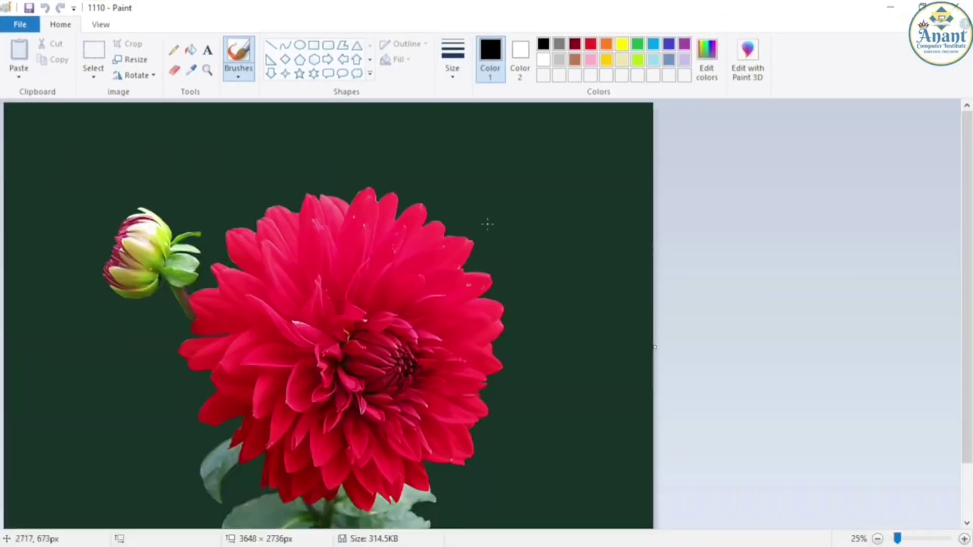
pyautogui.scroll(-1, 488, 226)
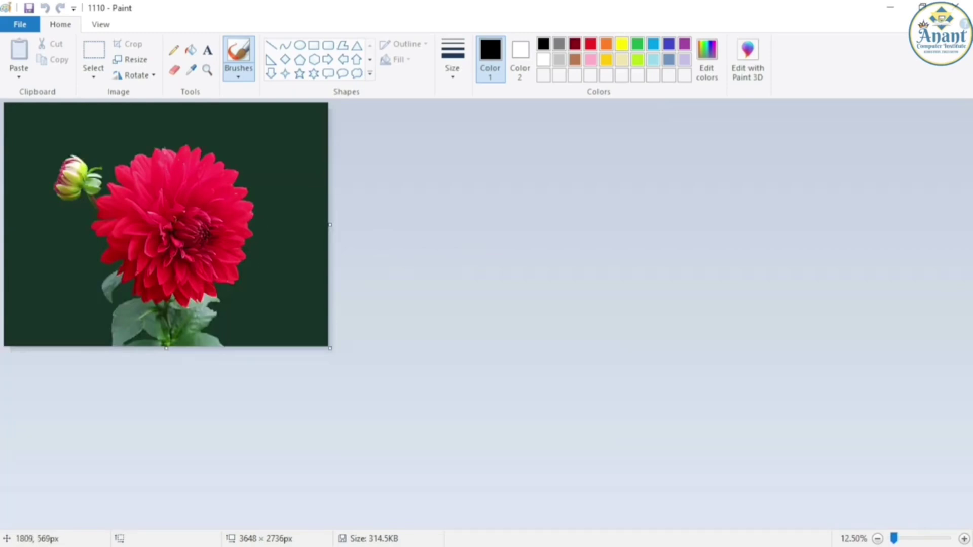
pyautogui.moveTo(322, 346)
pyautogui.mouseDown()
pyautogui.moveTo(595, 395)
pyautogui.moveTo(618, 390)
pyautogui.moveTo(610, 384)
pyautogui.mouseUp()
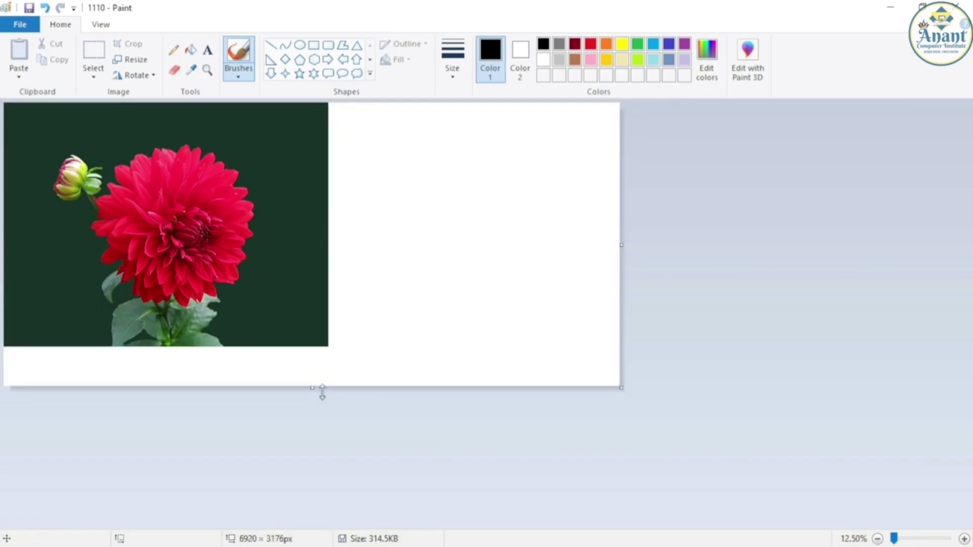
pyautogui.moveTo(317, 389); pyautogui.dragTo(329, 352)
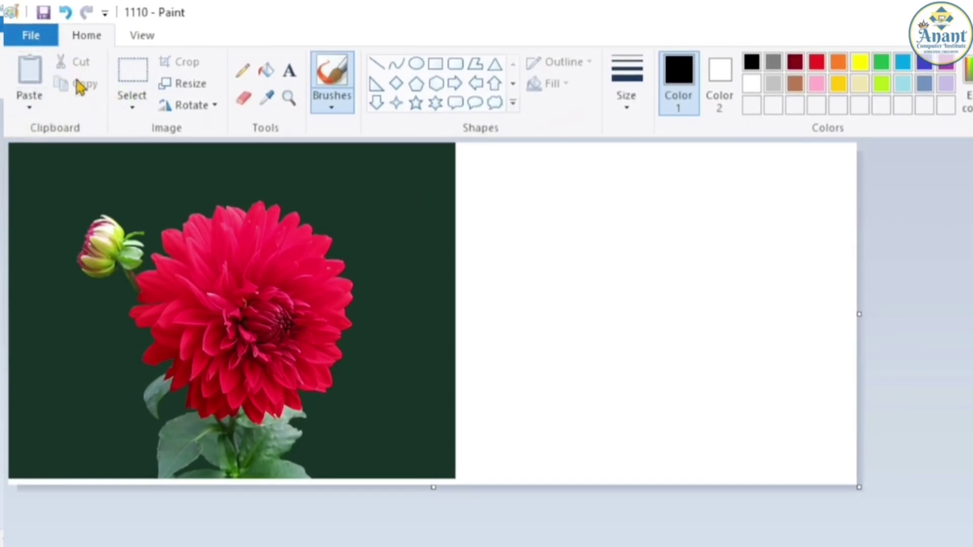
# Cut a rectangular selection around the flower bud, paste it, and place it in the upper-right corner of the blank canvas area.
pyautogui.click(131, 77)
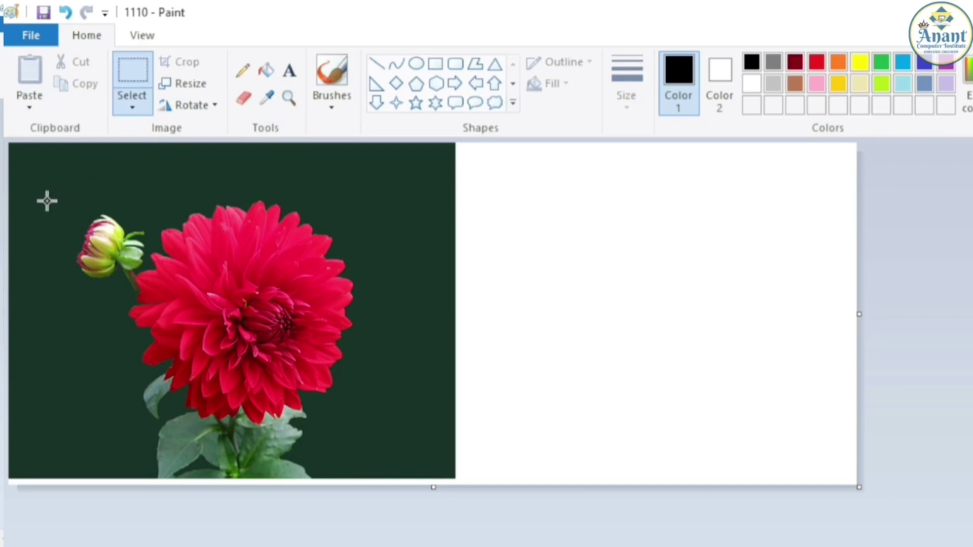
pyautogui.moveTo(47, 201); pyautogui.dragTo(148, 290)
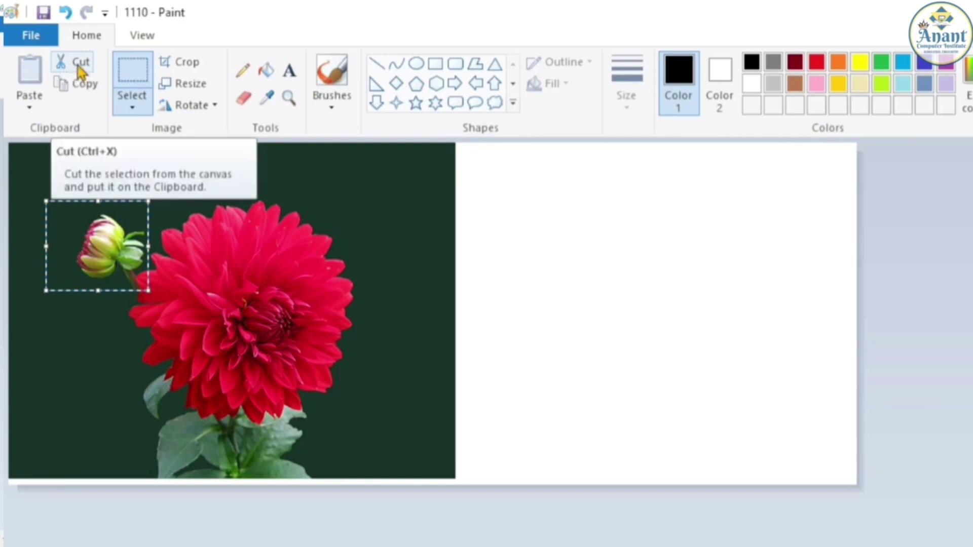
pyautogui.click(81, 64)
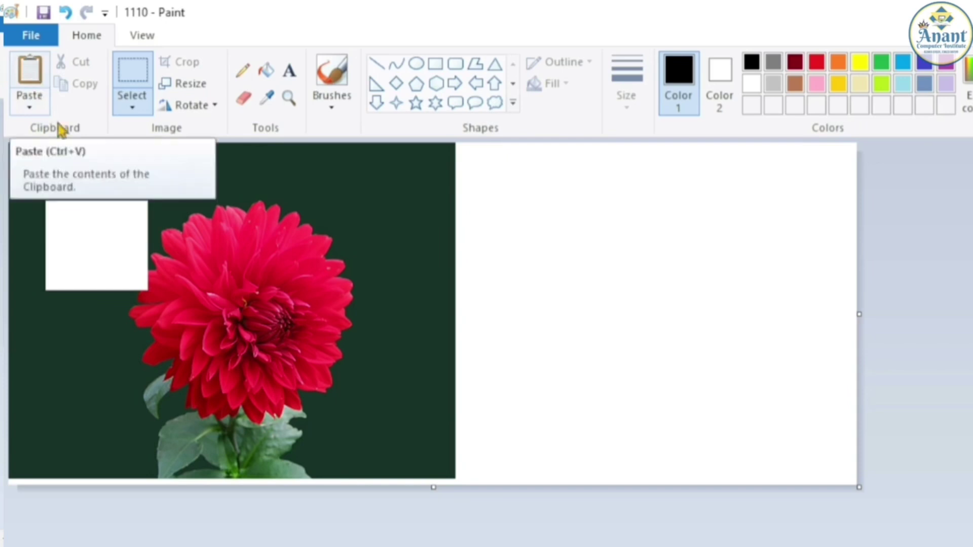
pyautogui.click(39, 79)
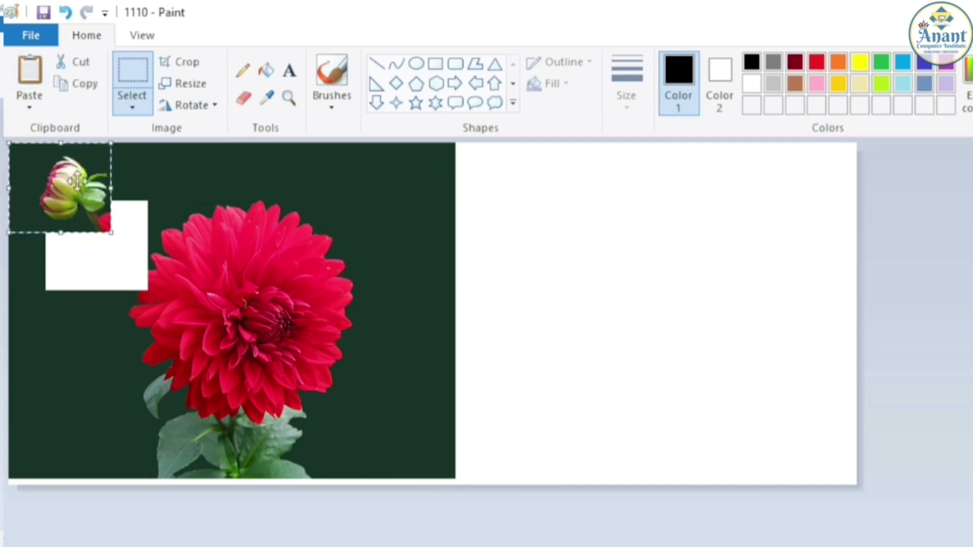
pyautogui.moveTo(55, 190); pyautogui.dragTo(797, 196)
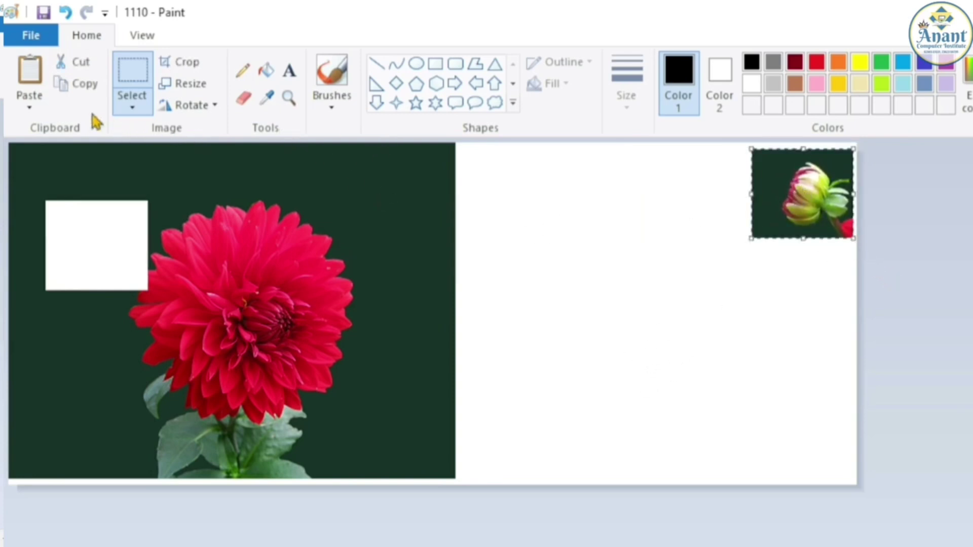
pyautogui.click(894, 242)
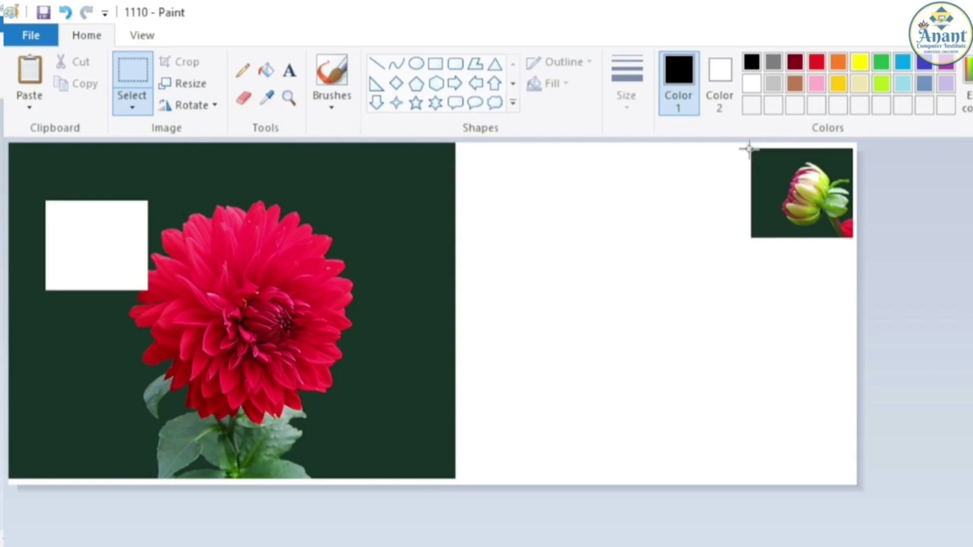
# Copy the relocated bud patch and paste the copy over the white gap left of the red flower.
pyautogui.moveTo(749, 149); pyautogui.dragTo(856, 236)
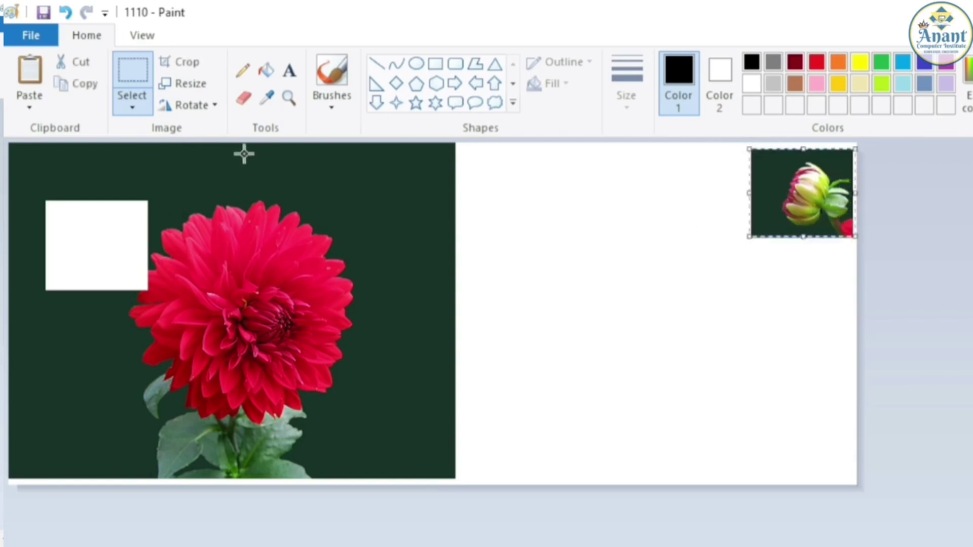
pyautogui.click(72, 89)
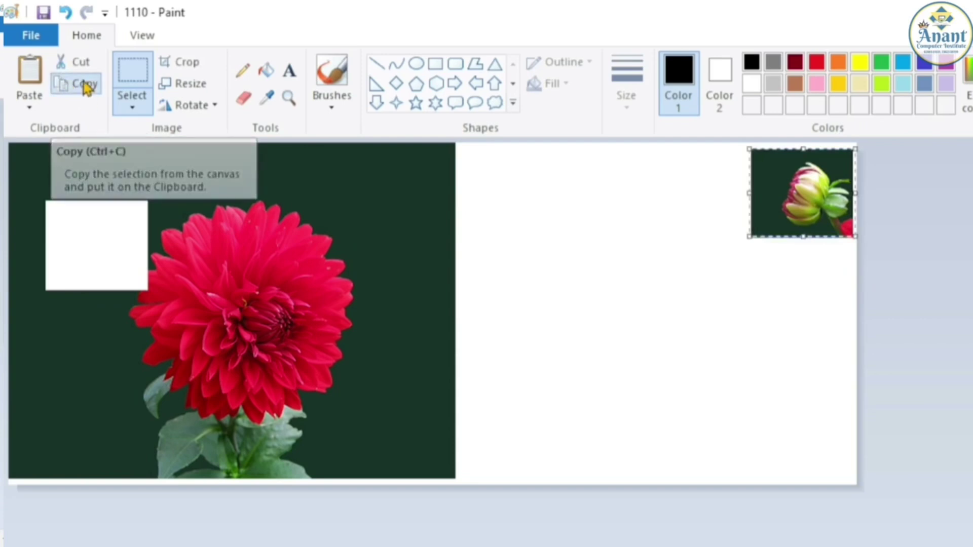
pyautogui.click(28, 76)
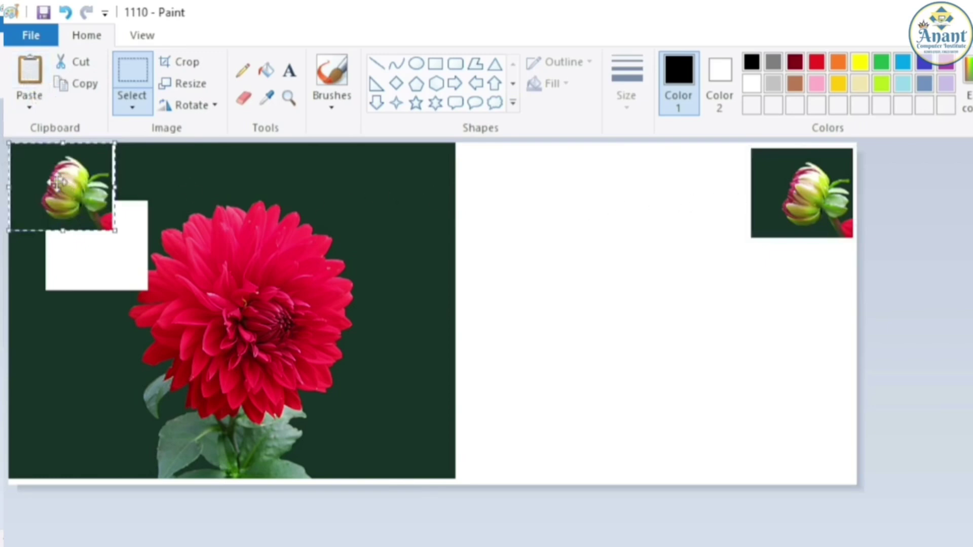
pyautogui.moveTo(57, 182); pyautogui.dragTo(520, 293)
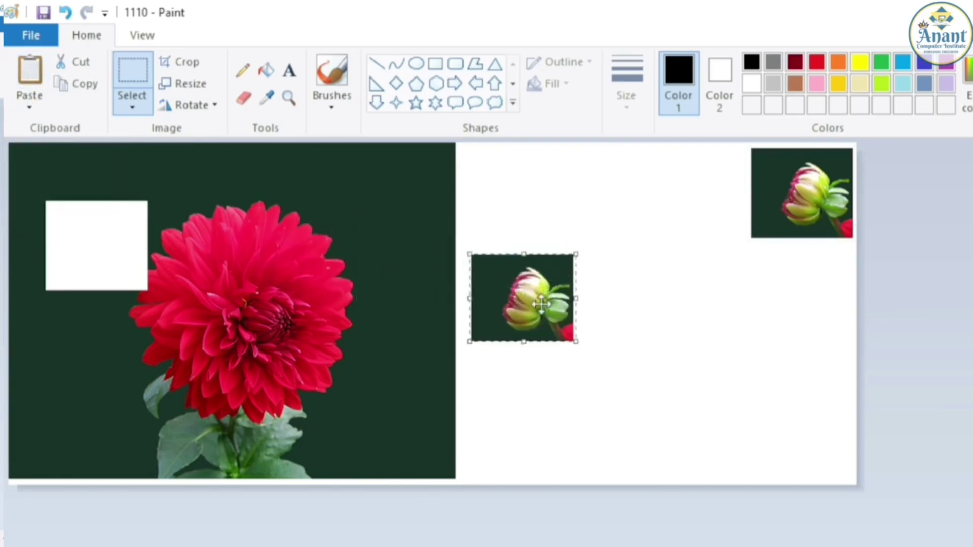
pyautogui.moveTo(541, 304)
pyautogui.mouseDown()
pyautogui.moveTo(406, 277)
pyautogui.moveTo(91, 257)
pyautogui.moveTo(116, 251)
pyautogui.mouseUp()
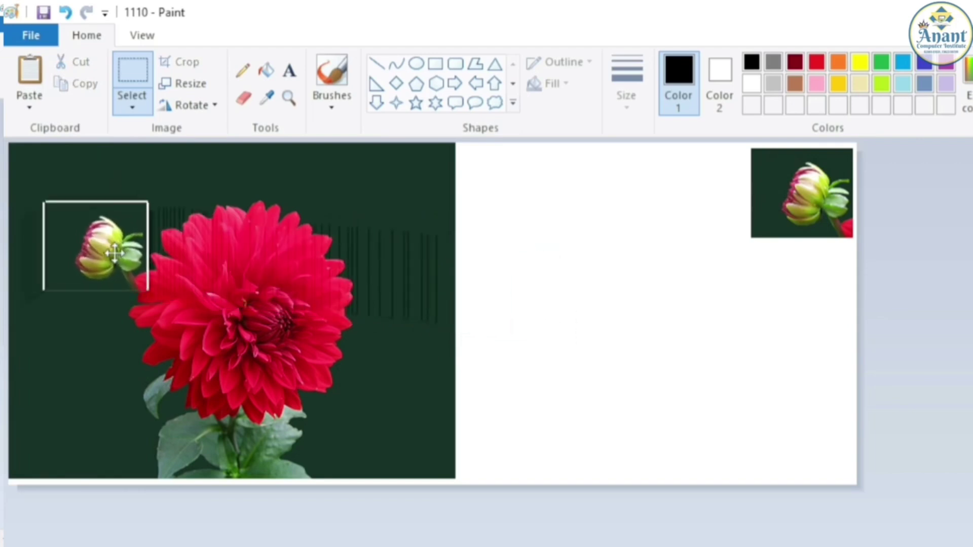
pyautogui.click(606, 258)
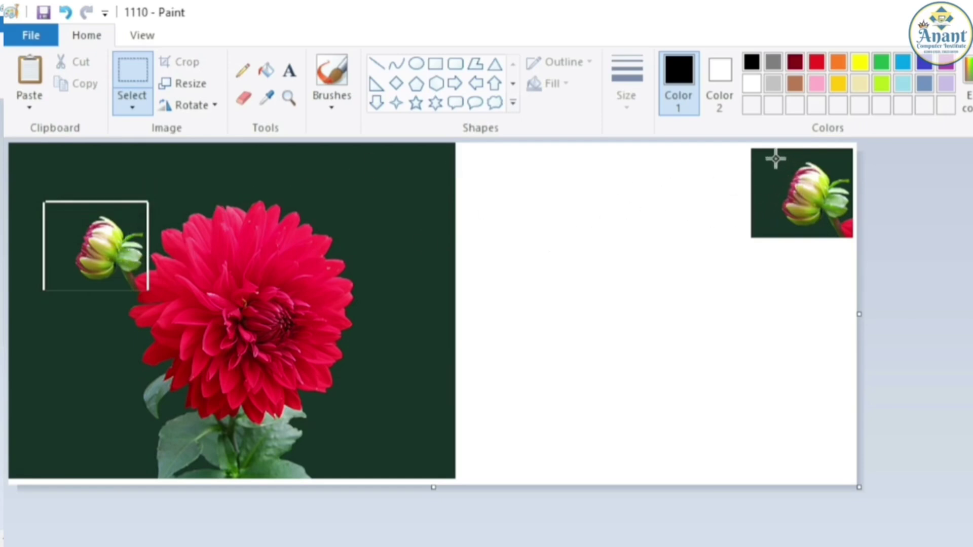
# Cut the bud out of the upper-right patch and paste it near the canvas's lower-right corner.
pyautogui.moveTo(775, 160); pyautogui.dragTo(843, 228)
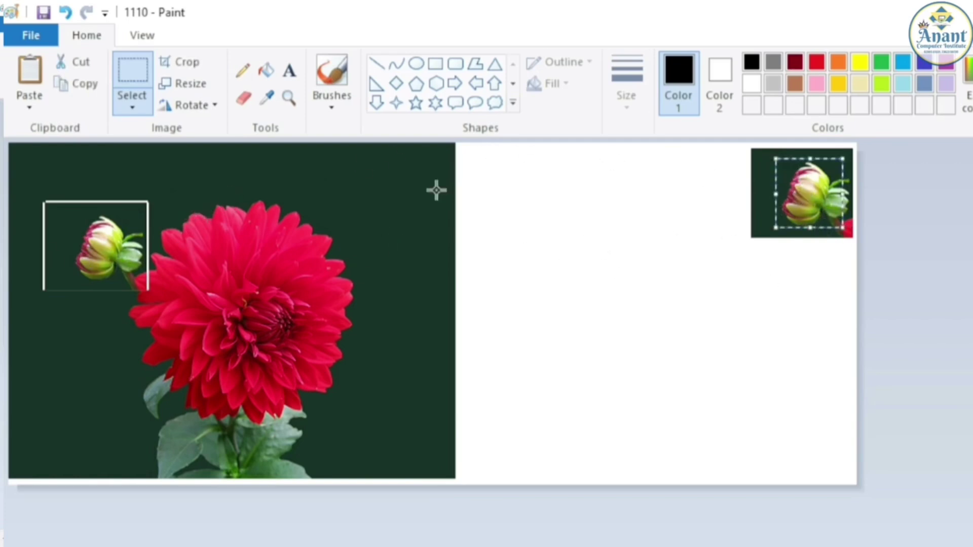
pyautogui.click(76, 63)
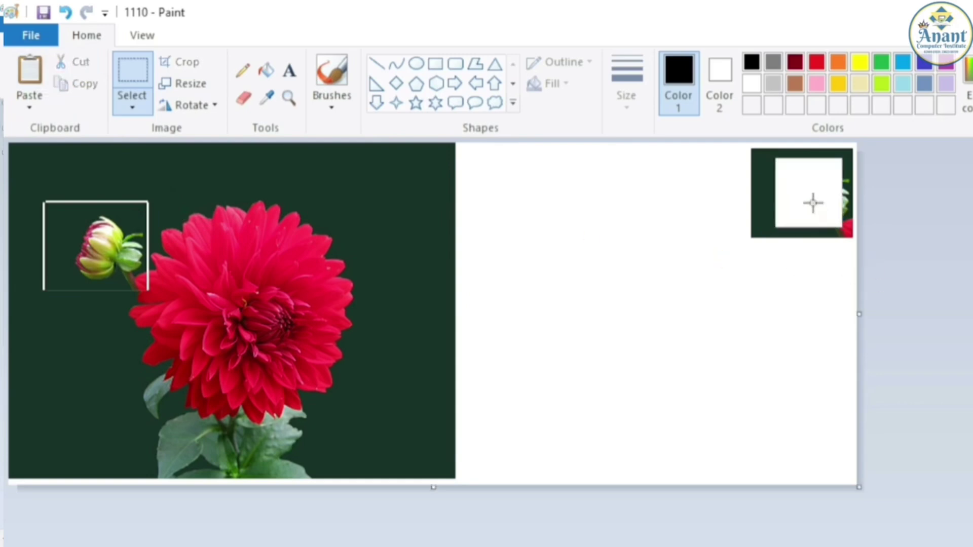
pyautogui.click(31, 75)
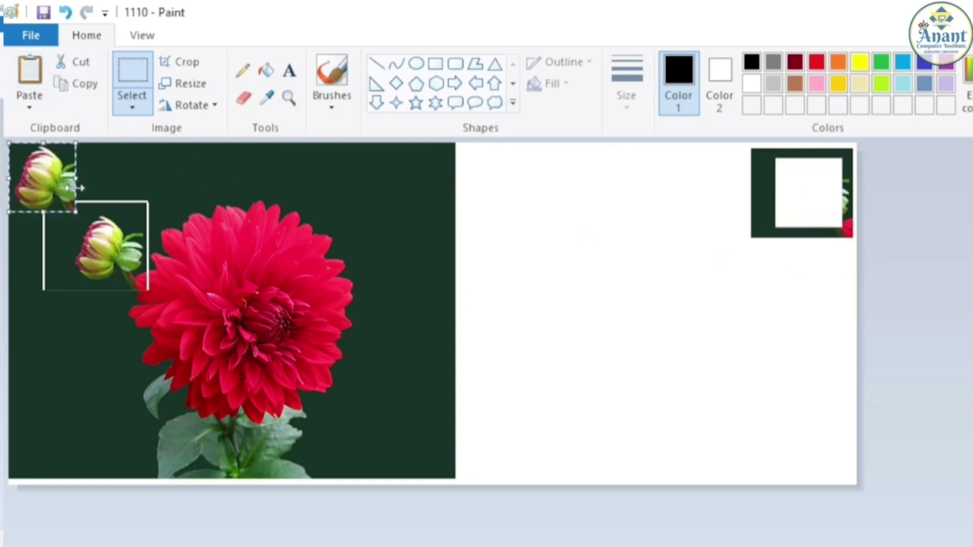
pyautogui.moveTo(64, 198); pyautogui.dragTo(816, 413)
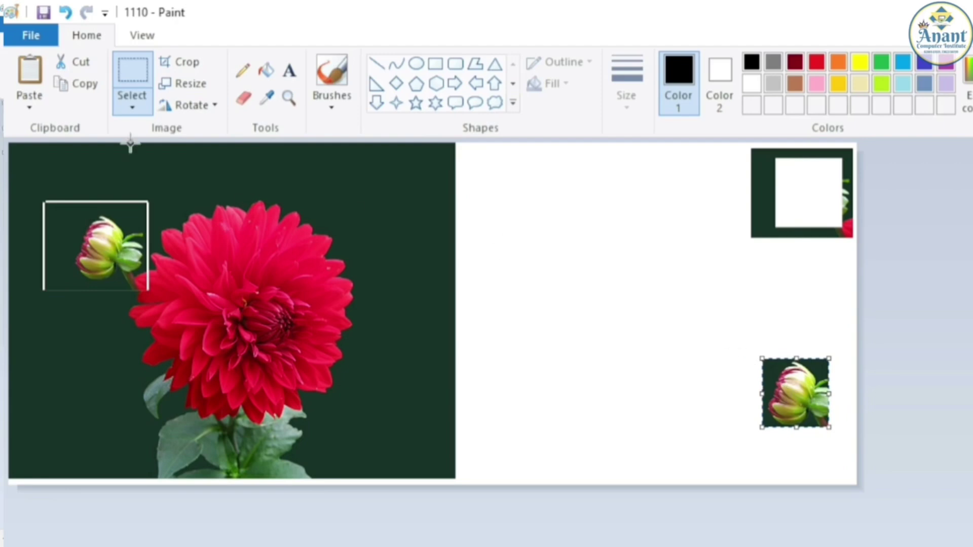
# Paste the cut bud again and place it at the top of the blank area, just right of the flower picture.
pyautogui.click(41, 86)
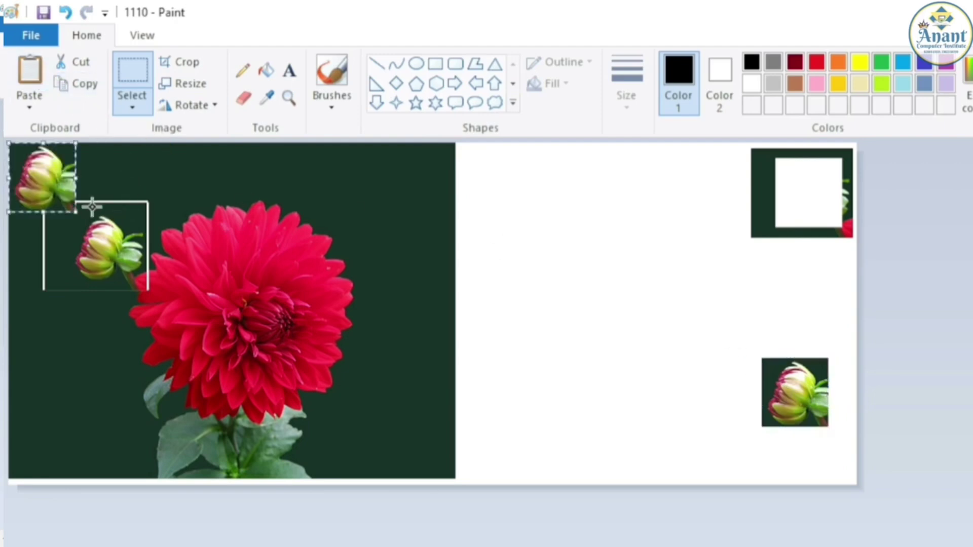
pyautogui.moveTo(43, 177); pyautogui.dragTo(504, 183)
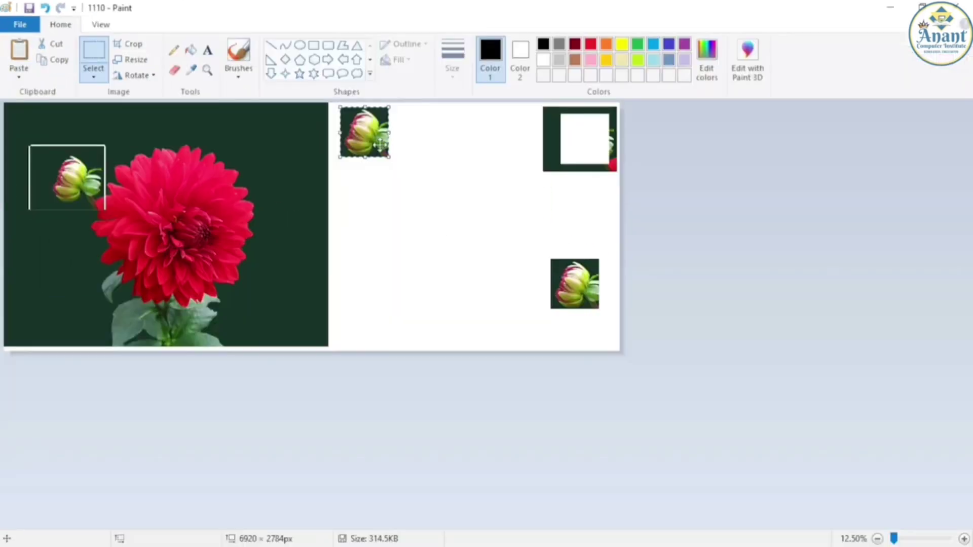
pyautogui.click(431, 261)
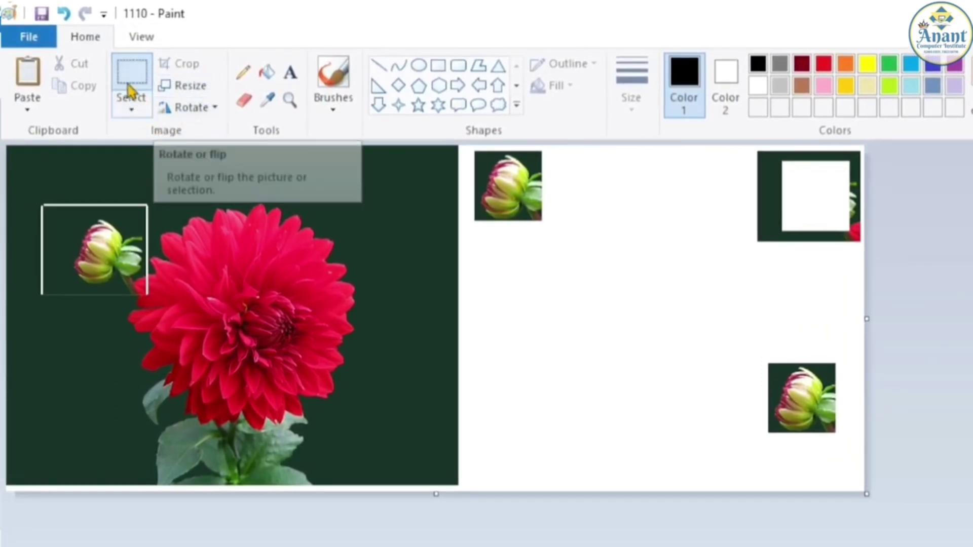
# Move a rectangular patch of the dark background from the flower's upper right to the middle of the blank area.
pyautogui.click(139, 116)
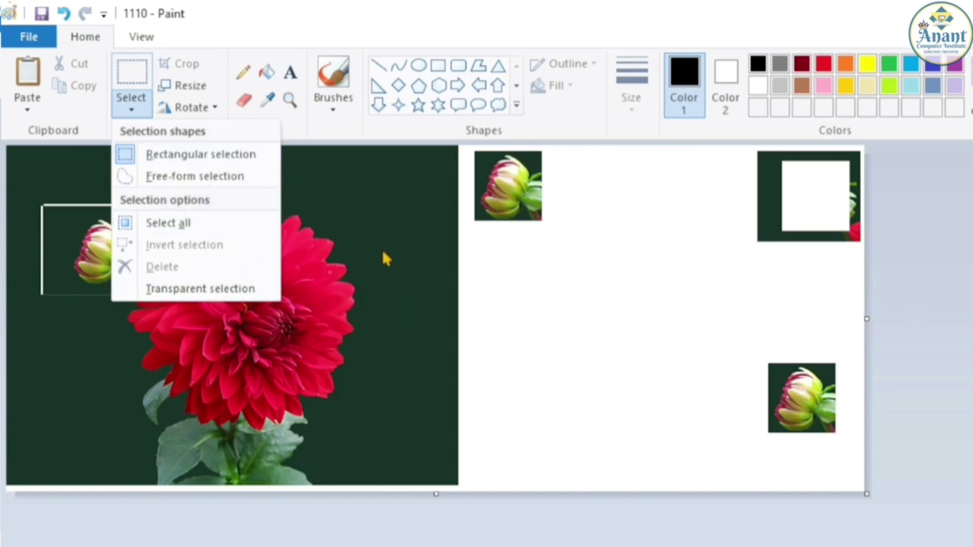
pyautogui.click(382, 218)
pyautogui.moveTo(341, 179); pyautogui.dragTo(440, 236)
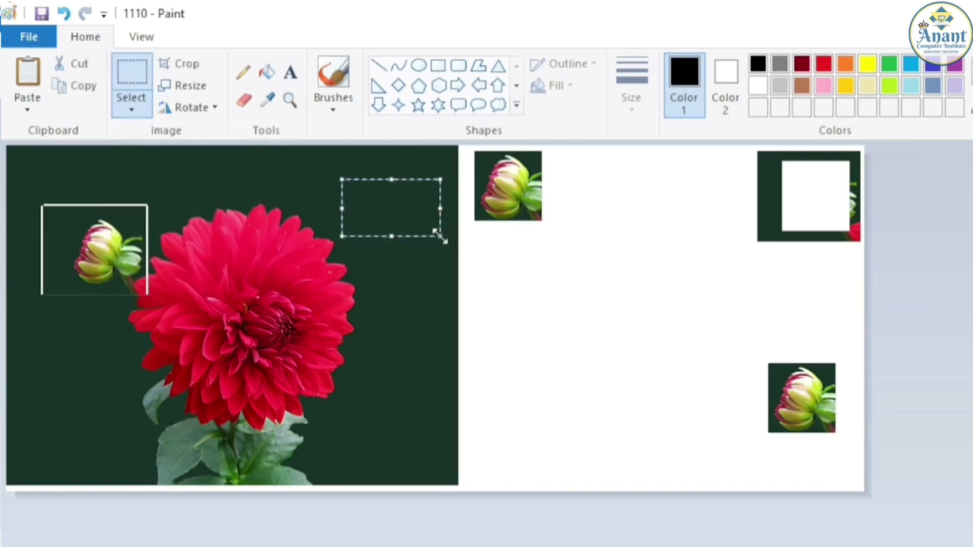
pyautogui.moveTo(392, 214); pyautogui.dragTo(574, 308)
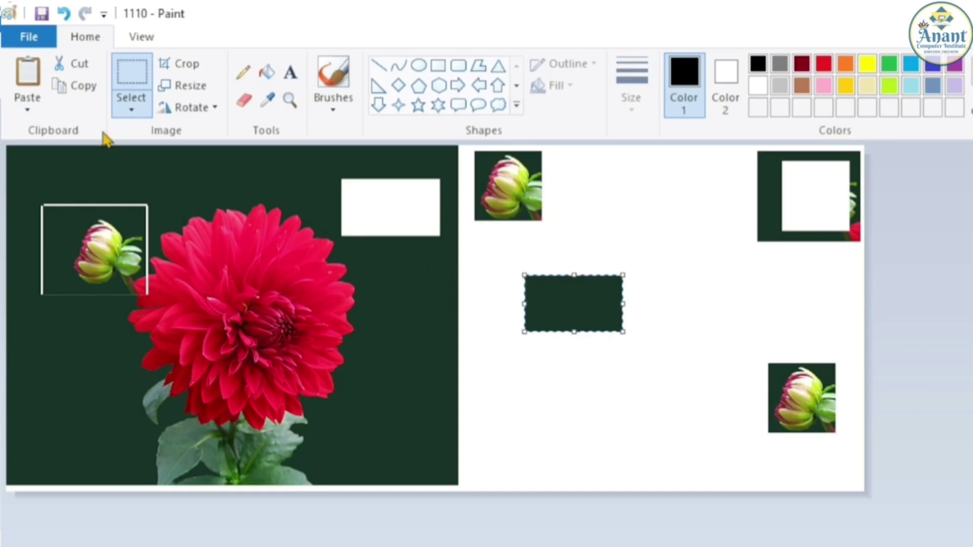
# Try moving the red flower onto the blank area with a free-form selection, and undo the move.
pyautogui.click(130, 108)
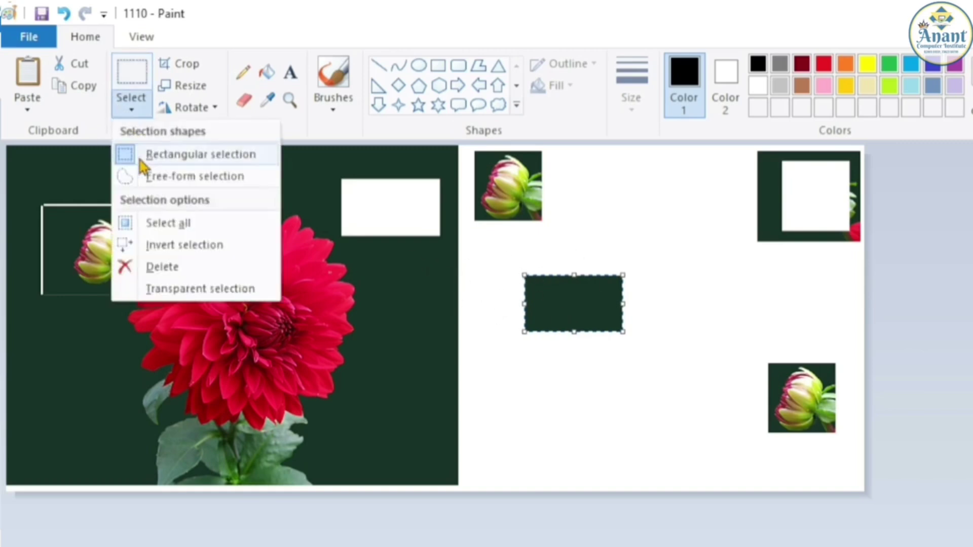
pyautogui.click(208, 178)
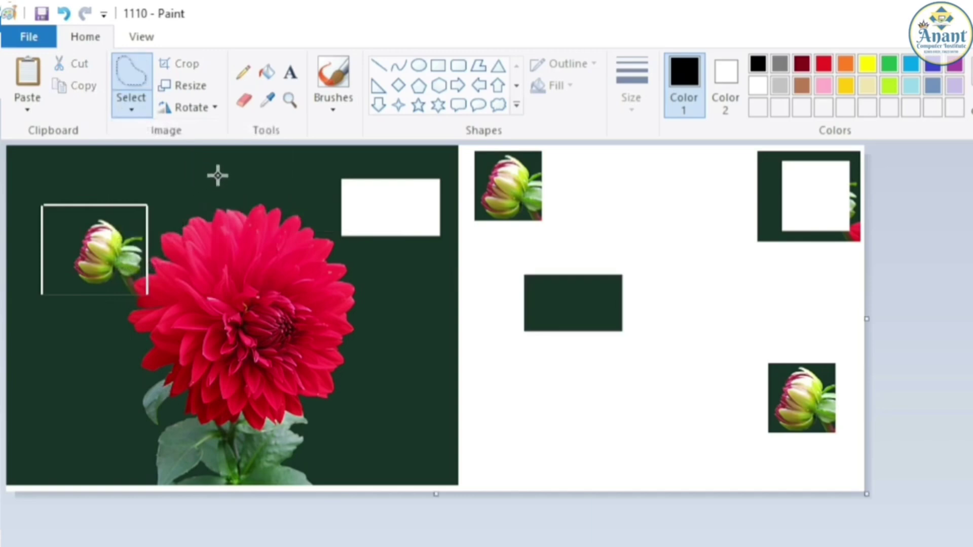
pyautogui.moveTo(312, 207)
pyautogui.mouseDown()
pyautogui.moveTo(331, 234)
pyautogui.moveTo(352, 357)
pyautogui.moveTo(303, 419)
pyautogui.mouseUp()
pyautogui.moveTo(264, 199)
pyautogui.mouseDown()
pyautogui.moveTo(347, 264)
pyautogui.moveTo(363, 316)
pyautogui.moveTo(361, 369)
pyautogui.moveTo(318, 427)
pyautogui.moveTo(259, 434)
pyautogui.moveTo(178, 413)
pyautogui.moveTo(115, 297)
pyautogui.moveTo(110, 249)
pyautogui.moveTo(271, 201)
pyautogui.mouseUp()
pyautogui.moveTo(586, 273); pyautogui.dragTo(628, 263)
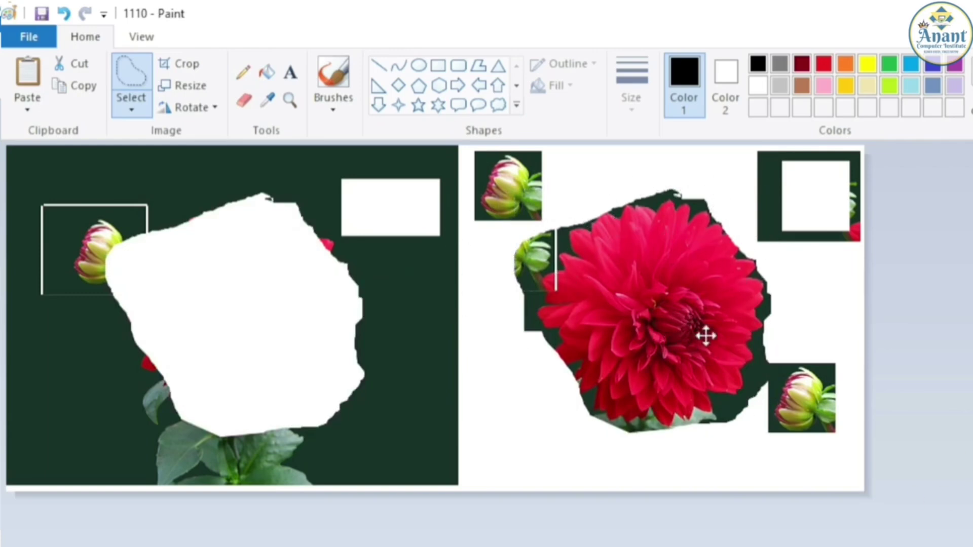
pyautogui.moveTo(628, 335); pyautogui.dragTo(656, 289)
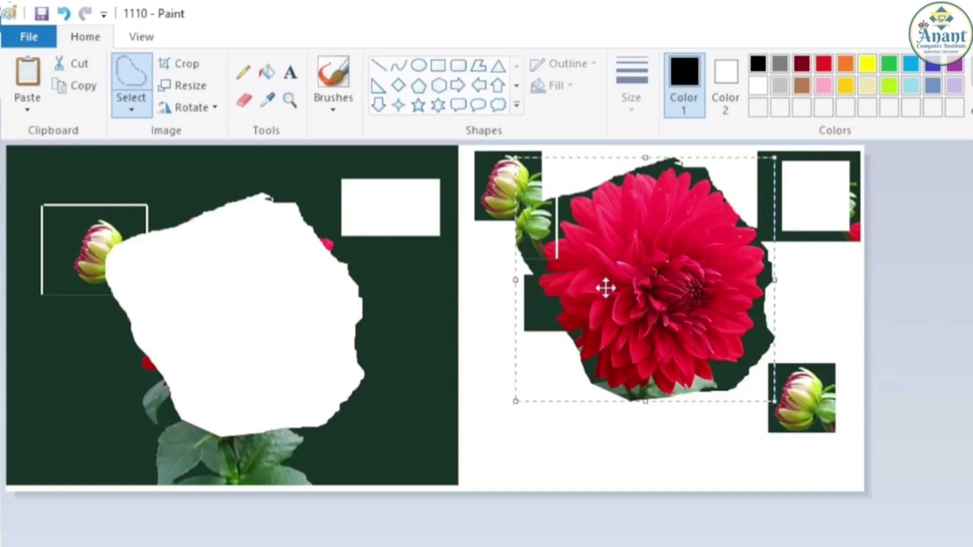
pyautogui.hotkey('ctrl', 'z')
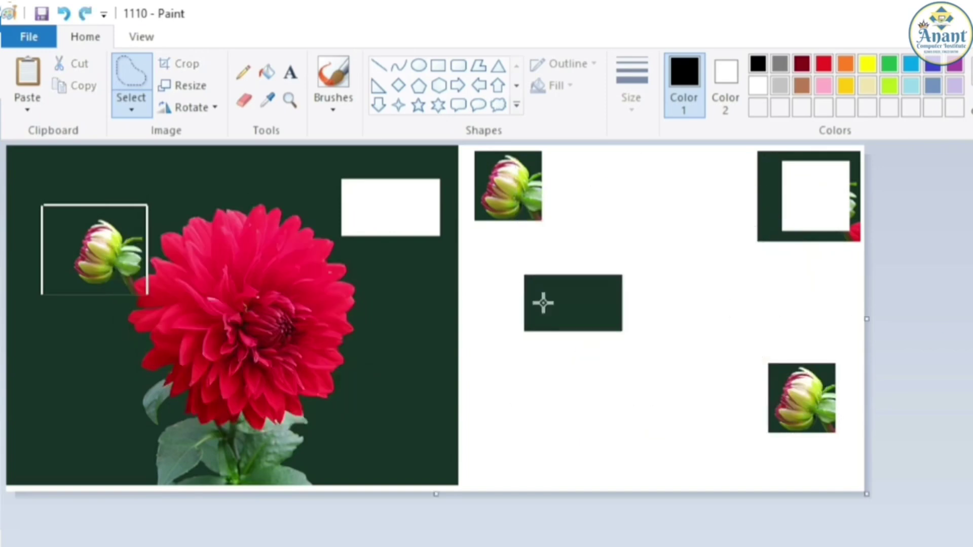
# Select the entire picture with Select all and look over the available selection options.
pyautogui.click(133, 108)
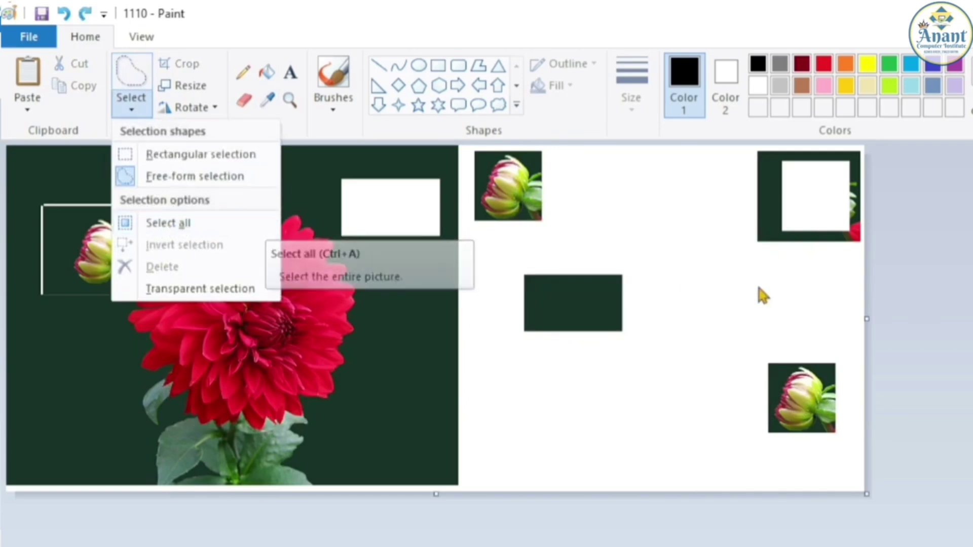
pyautogui.click(851, 285)
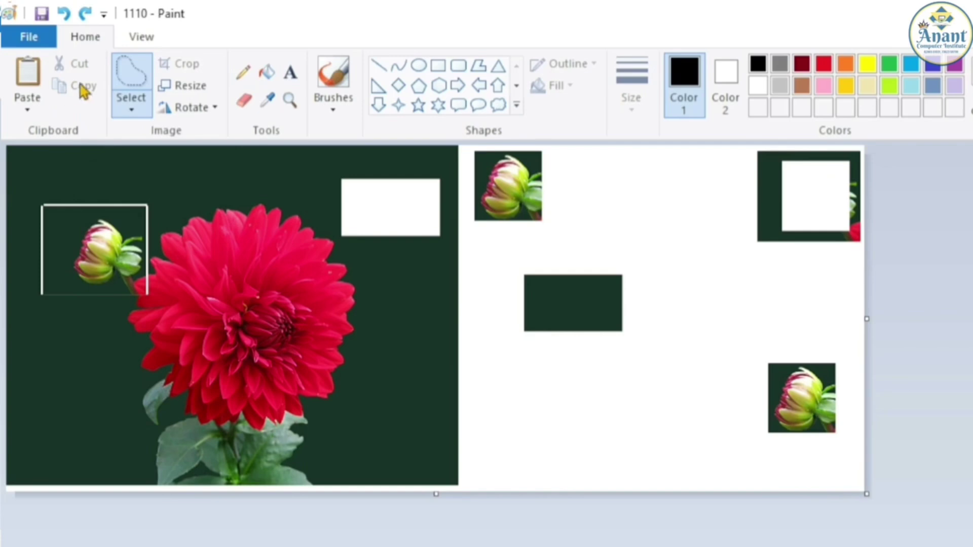
pyautogui.click(131, 109)
pyautogui.click(168, 229)
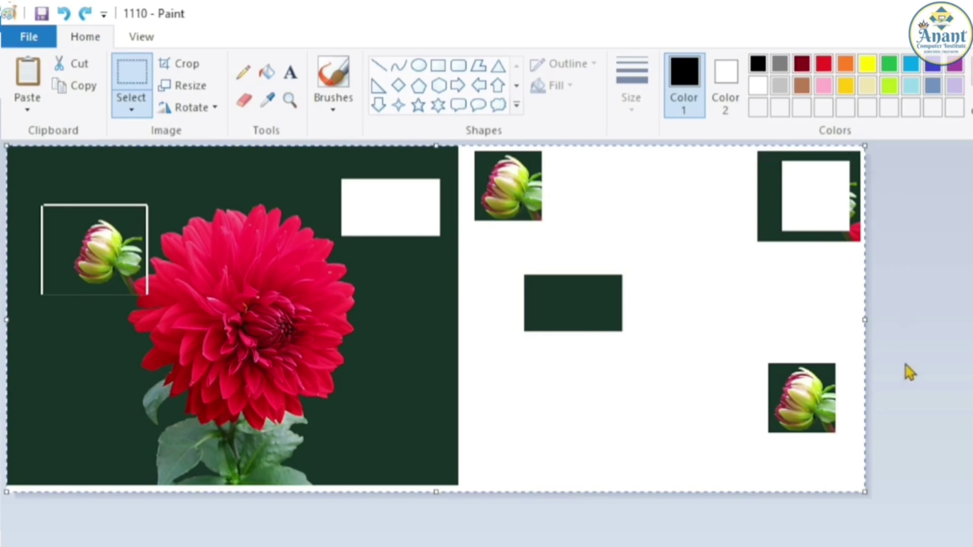
pyautogui.click(130, 109)
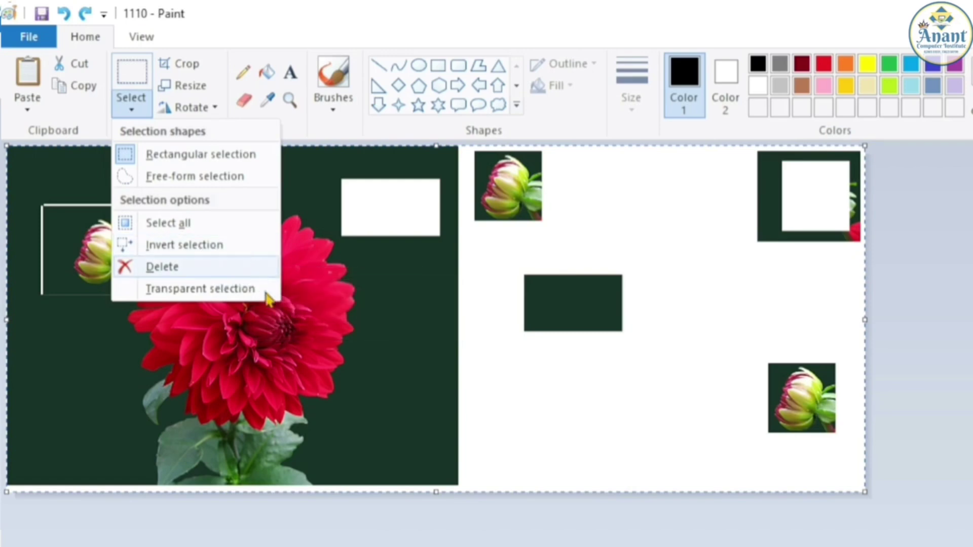
pyautogui.click(281, 507)
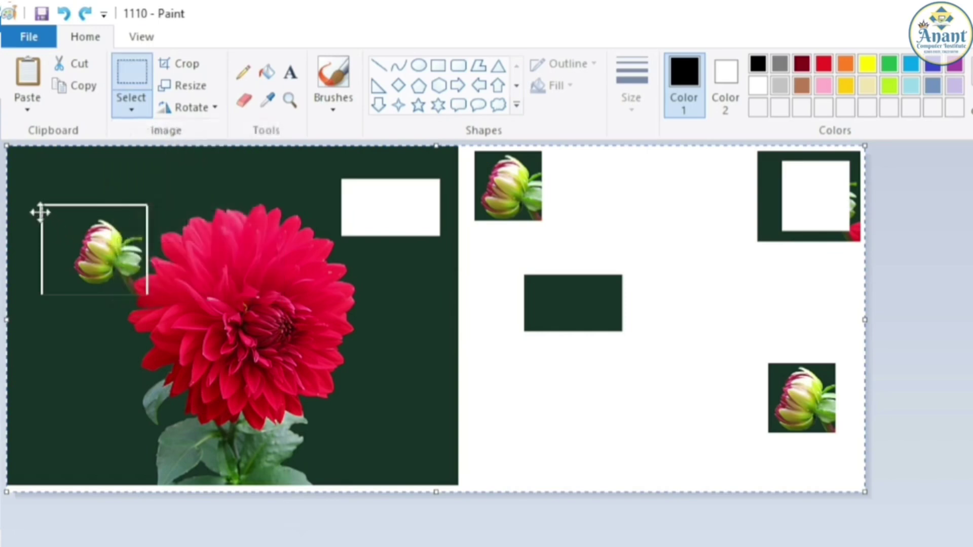
# Invert a rectangular selection around the bud left of the red flower, try moving the rest of the picture, and undo the move.
pyautogui.click(142, 91)
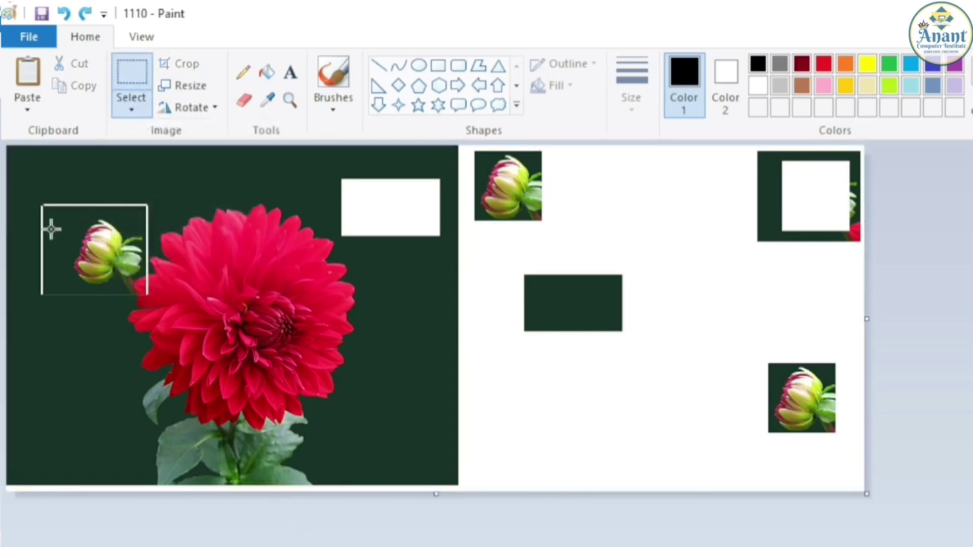
pyautogui.moveTo(52, 212); pyautogui.dragTo(157, 299)
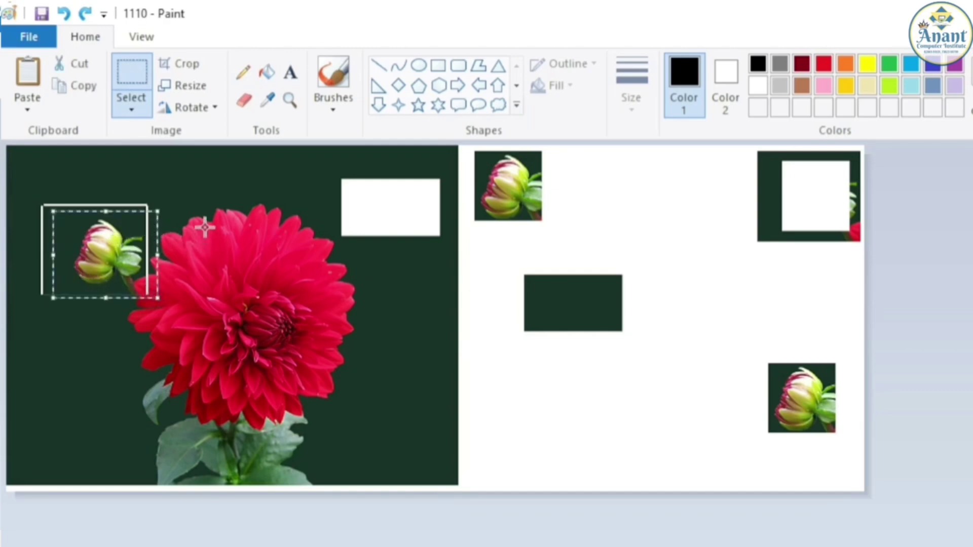
pyautogui.click(131, 110)
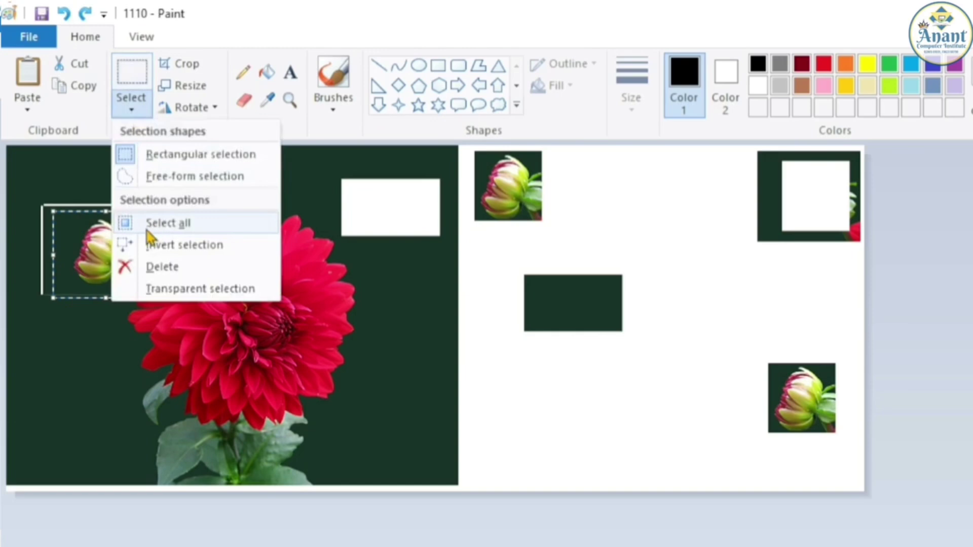
pyautogui.click(174, 245)
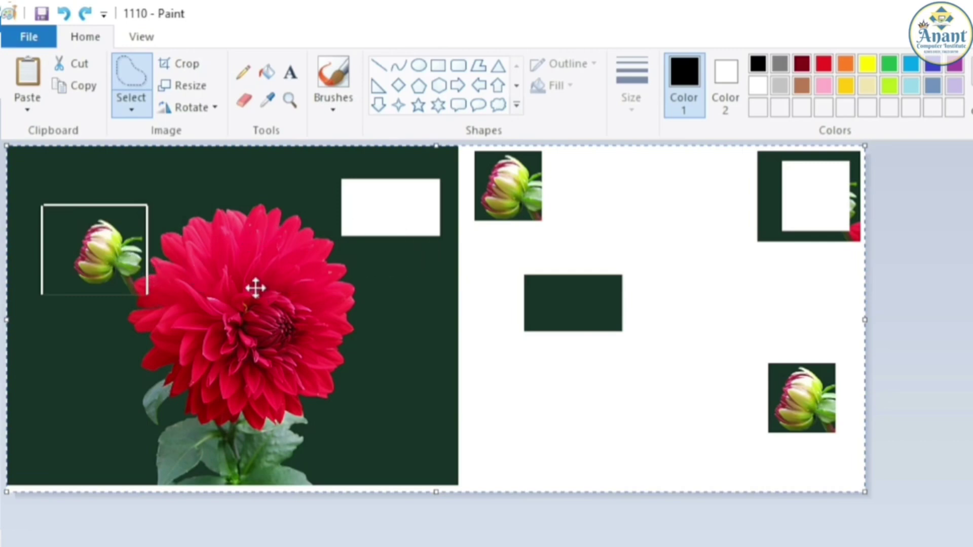
pyautogui.moveTo(255, 289); pyautogui.dragTo(430, 287)
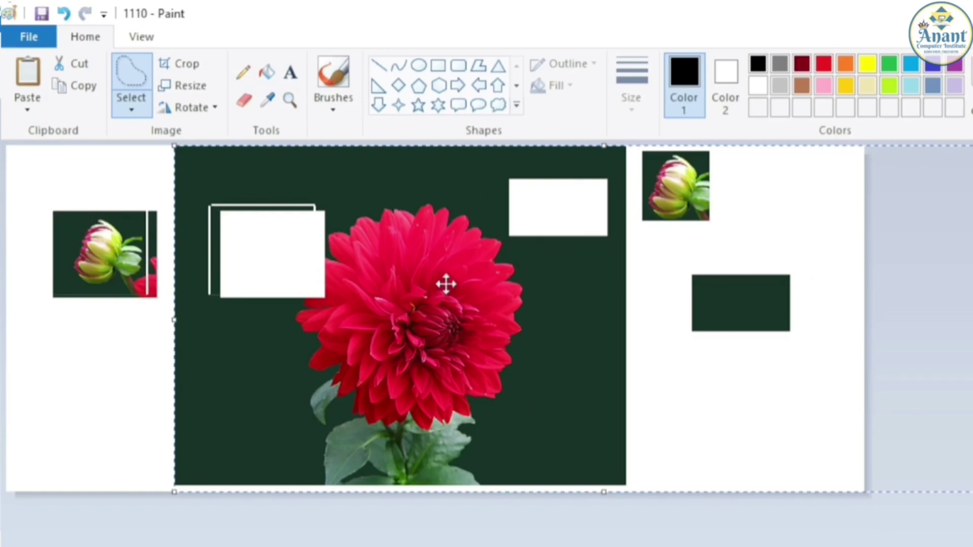
pyautogui.hotkey('ctrl', 'z')
pyautogui.click(133, 104)
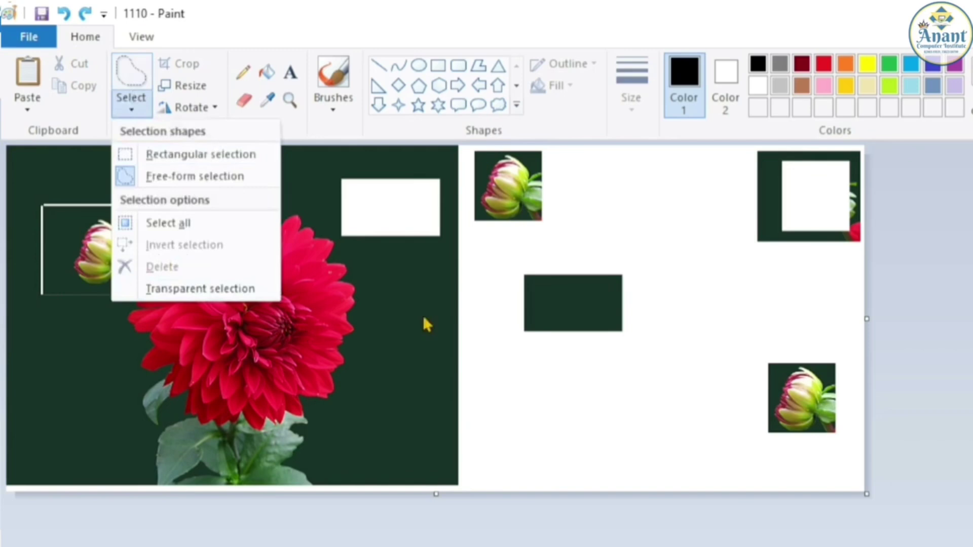
pyautogui.click(444, 294)
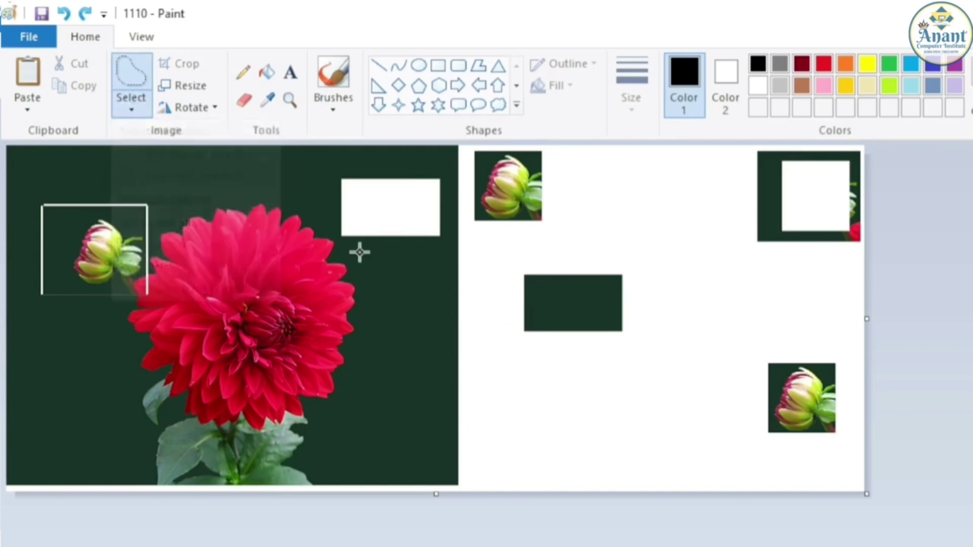
# Delete the dark green patch from the middle of the blank area using a rectangular selection.
pyautogui.click(133, 107)
pyautogui.click(144, 157)
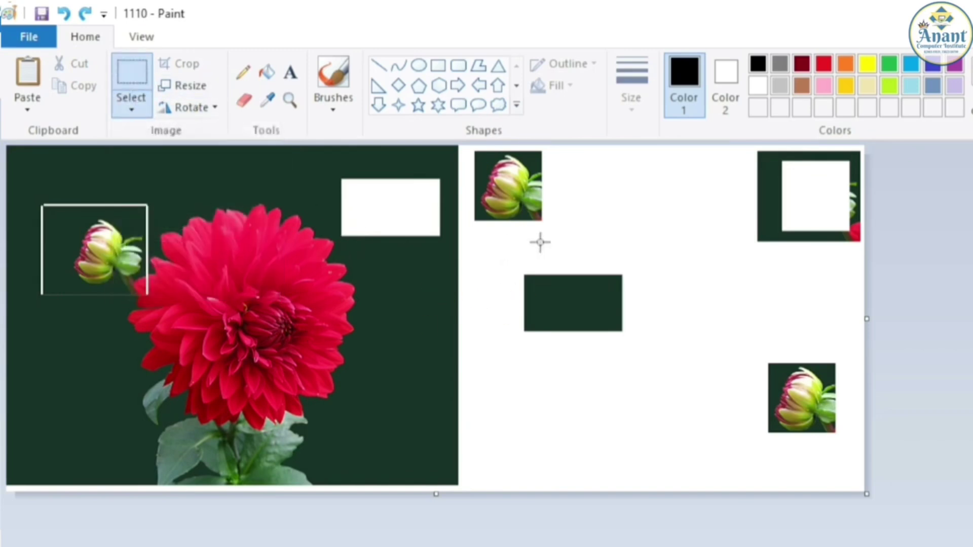
pyautogui.moveTo(511, 268); pyautogui.dragTo(659, 354)
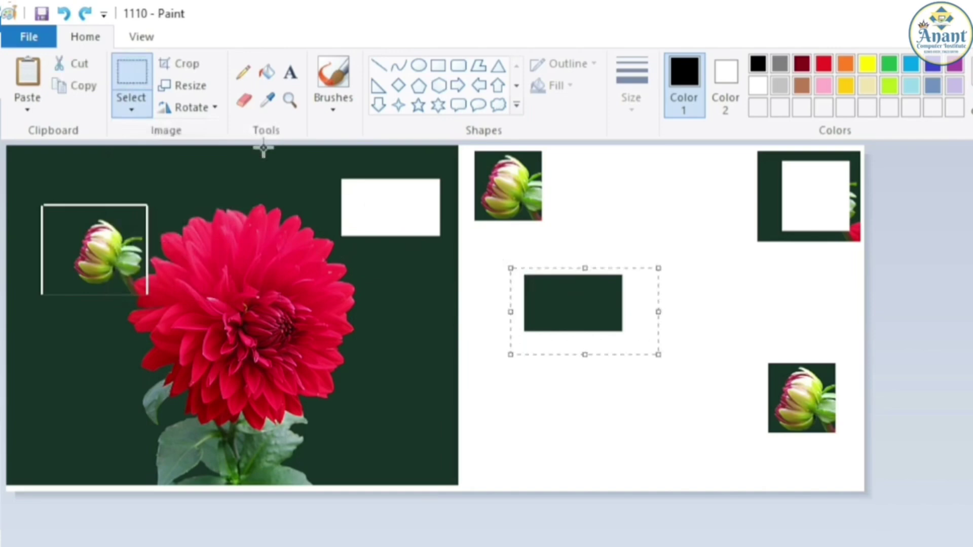
pyautogui.click(137, 107)
pyautogui.click(165, 273)
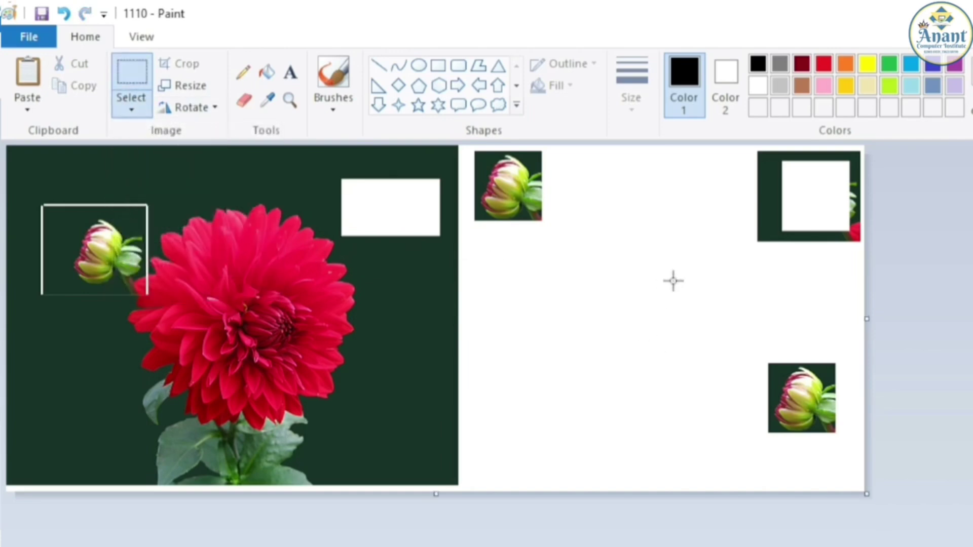
# Move the bud at the blank area's lower right, with its white surround, onto the flower picture's lower right.
pyautogui.click(131, 108)
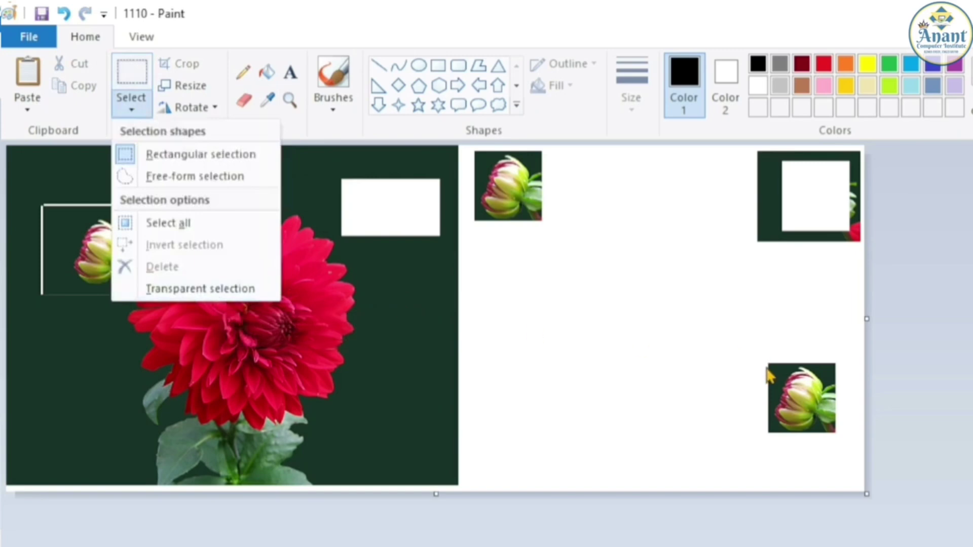
pyautogui.click(737, 346)
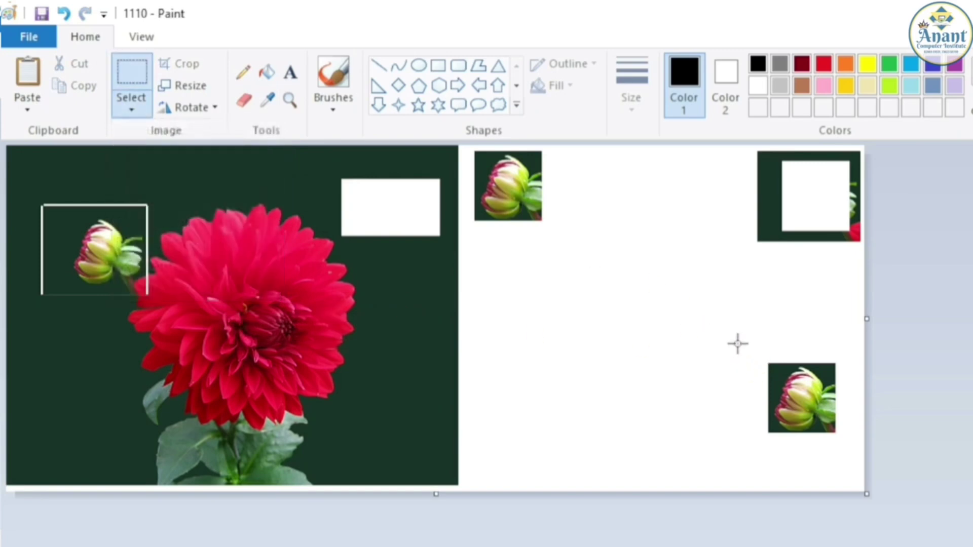
pyautogui.moveTo(738, 344); pyautogui.dragTo(855, 450)
pyautogui.moveTo(803, 412); pyautogui.dragTo(385, 401)
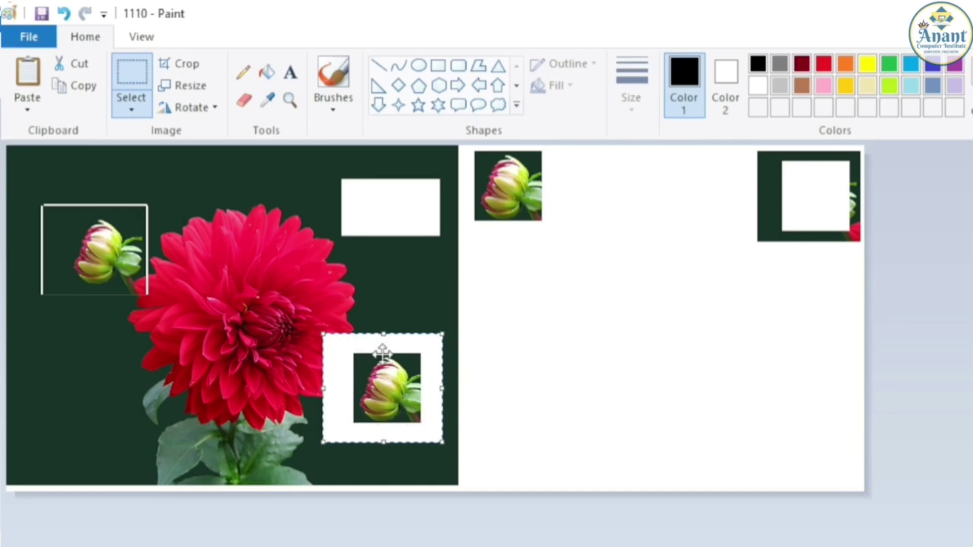
# Make the selection around the moved bud transparent, shift it slightly up and to the right, and deselect it.
pyautogui.click(131, 109)
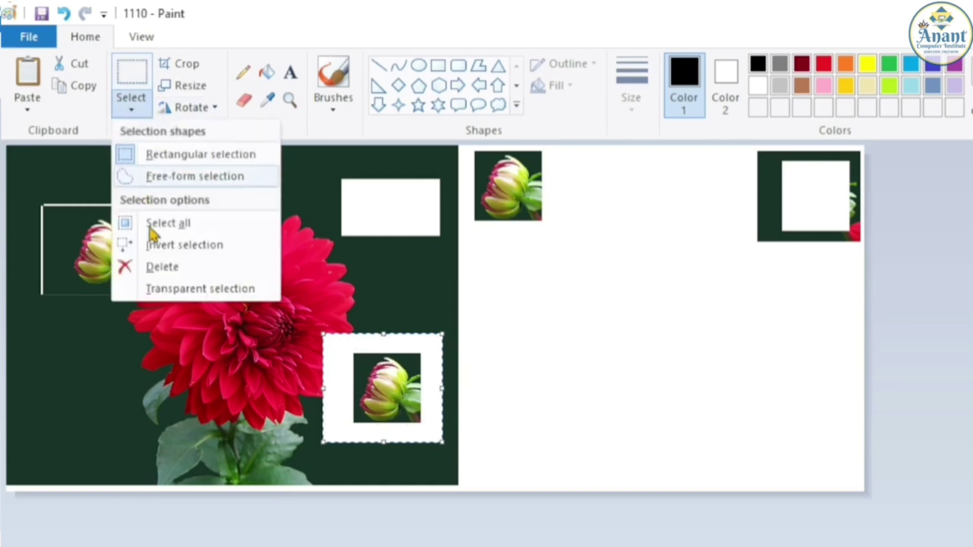
pyautogui.click(142, 288)
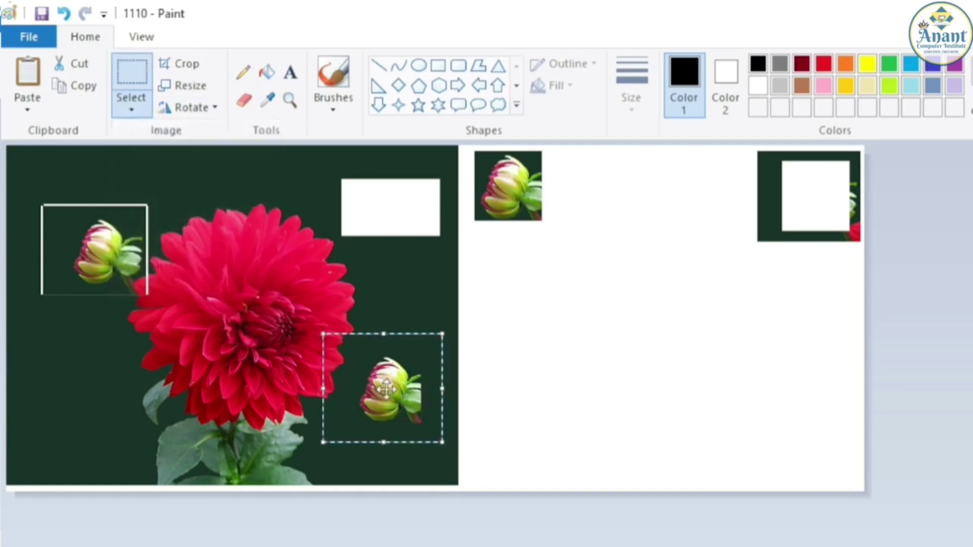
pyautogui.moveTo(387, 389); pyautogui.dragTo(410, 357)
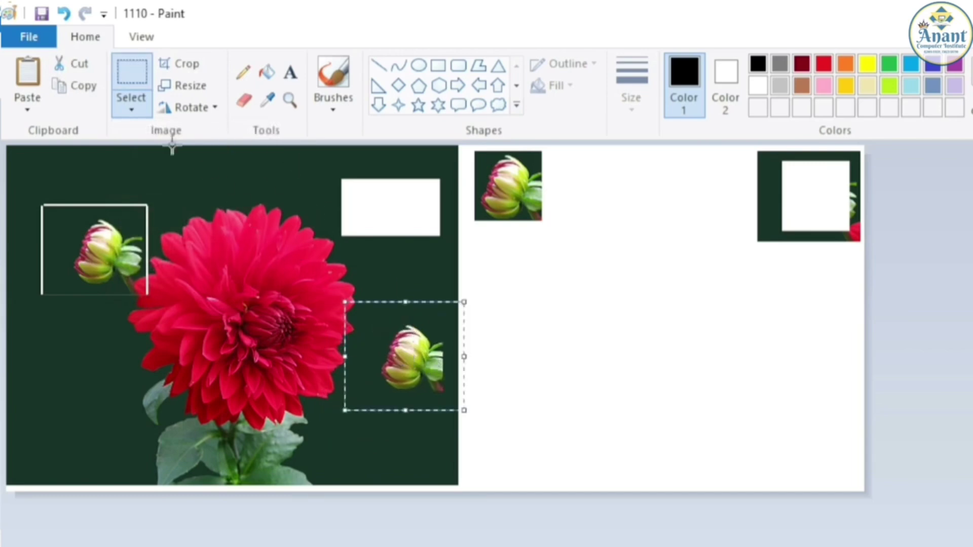
pyautogui.click(129, 109)
pyautogui.click(521, 300)
pyautogui.click(552, 263)
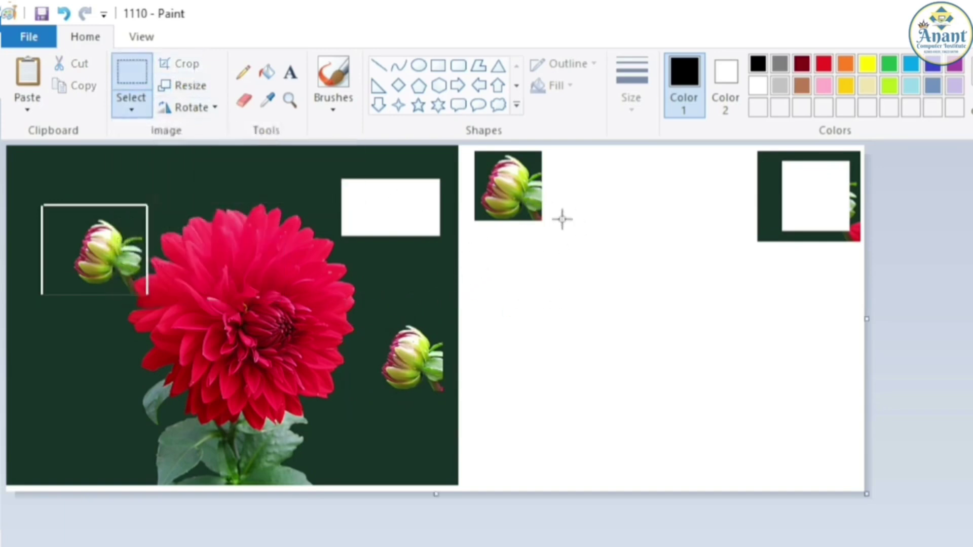
# Try cropping the picture to the bud at the top of the blank area, and undo the crop.
pyautogui.moveTo(555, 236); pyautogui.dragTo(470, 145)
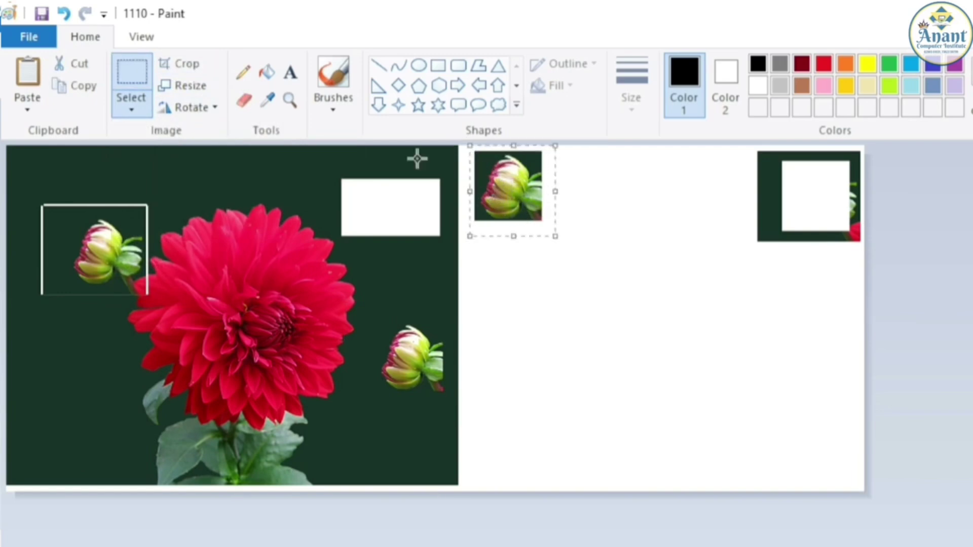
pyautogui.click(172, 66)
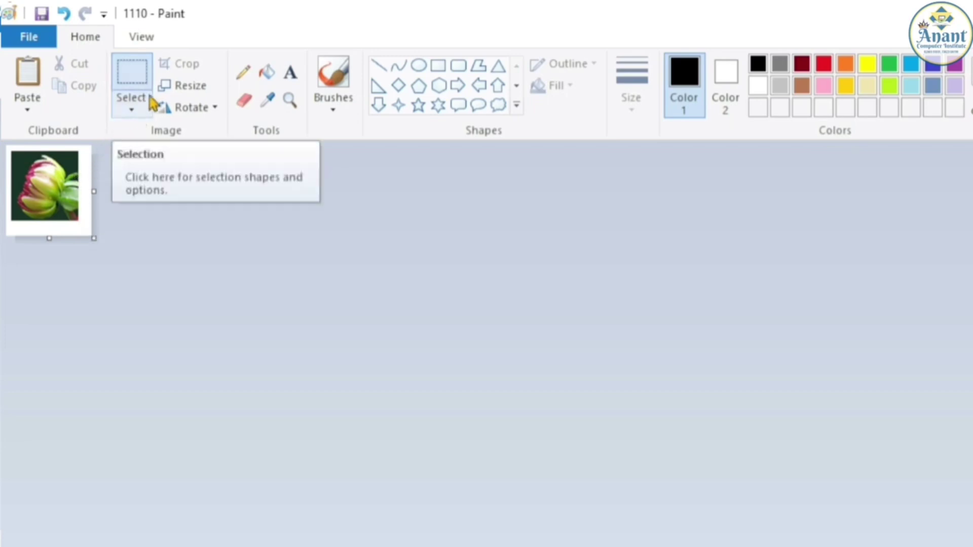
pyautogui.hotkey('ctrl', 'z')
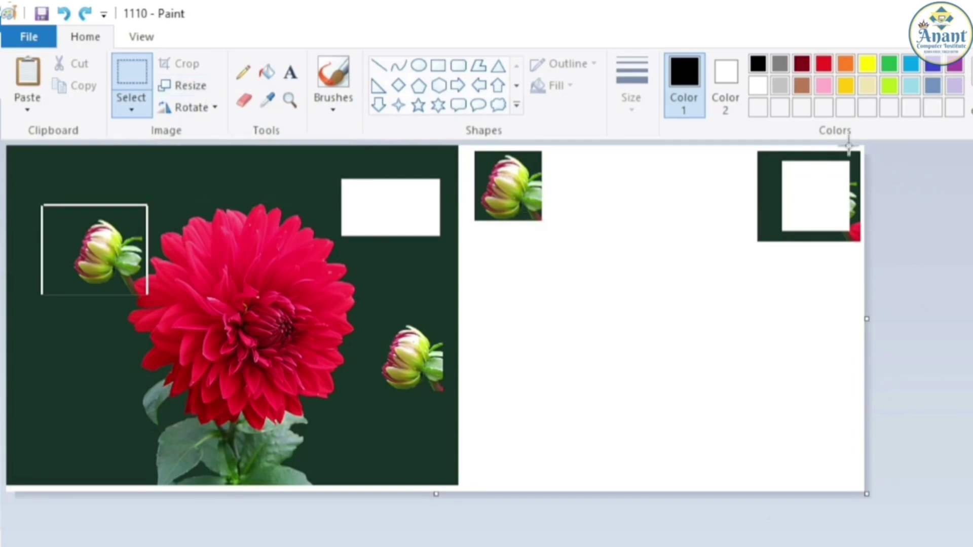
# Show the rulers along the canvas and return to the drawing tools.
pyautogui.click(133, 41)
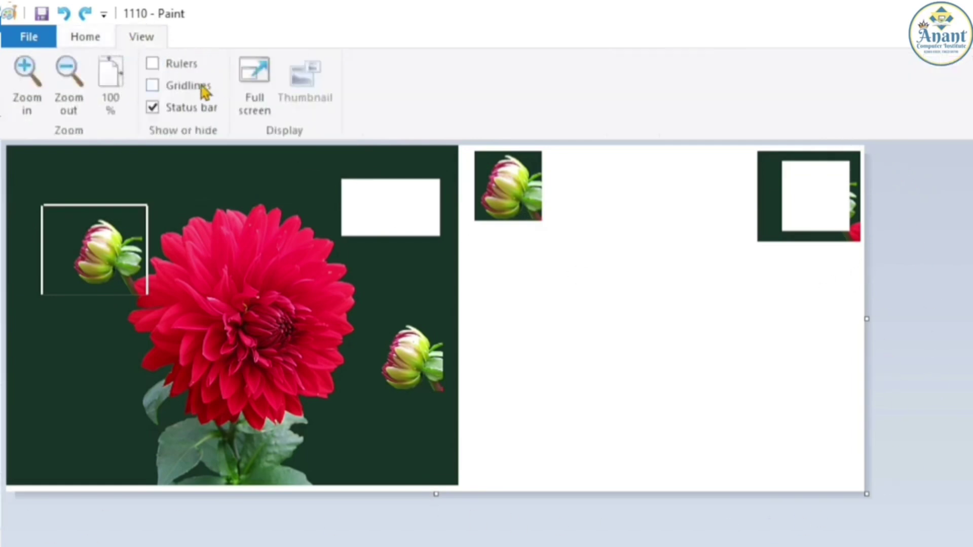
pyautogui.click(152, 64)
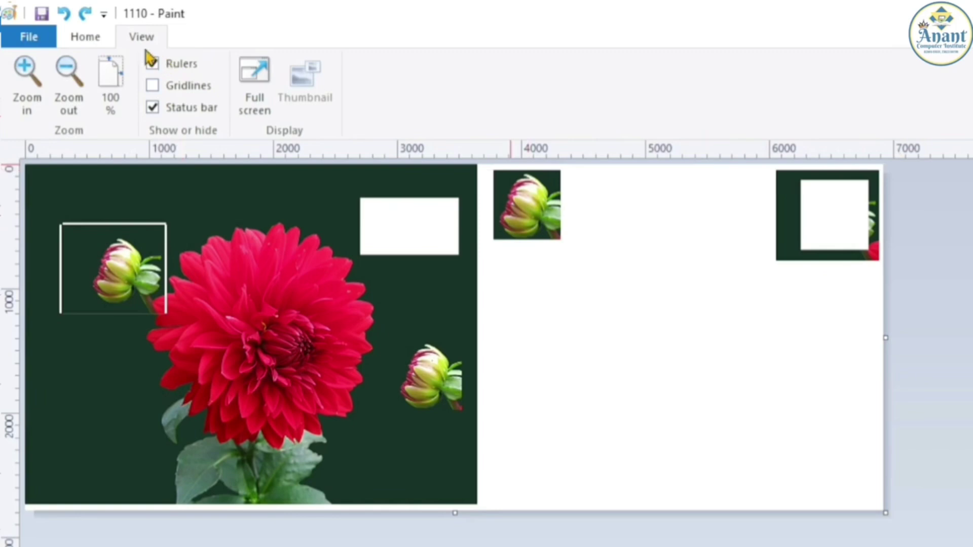
pyautogui.click(77, 38)
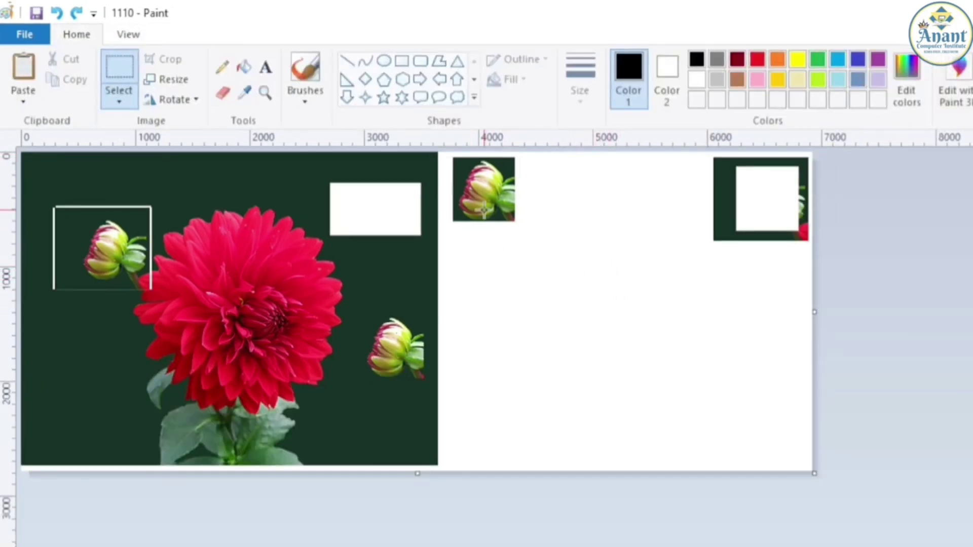
pyautogui.click(174, 79)
pyautogui.moveTo(242, 89); pyautogui.dragTo(625, 185)
pyautogui.click(679, 240)
# Resize the picture by pixels to 7000 horizontally, with the aspect ratio unlocked and the height increased independently.
pyautogui.click(167, 80)
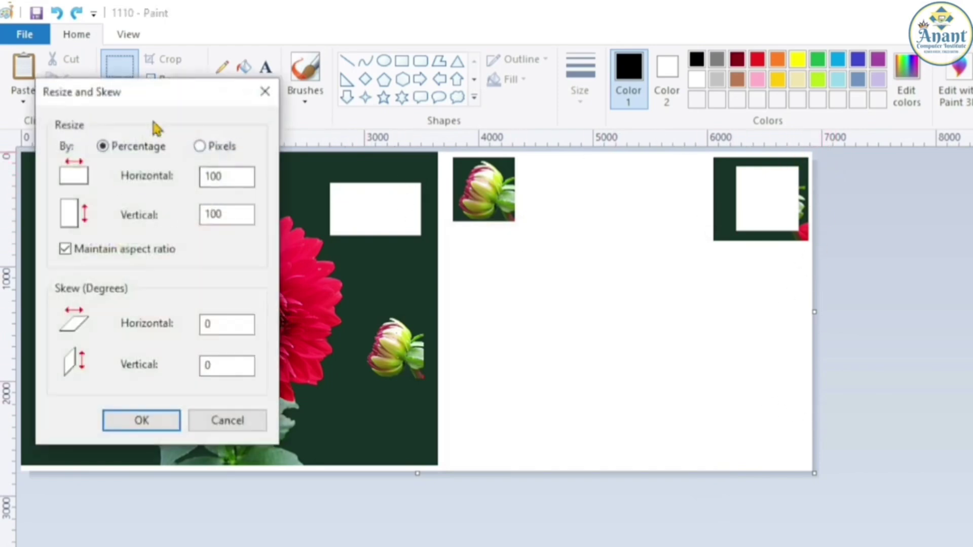
pyautogui.moveTo(142, 97); pyautogui.dragTo(536, 94)
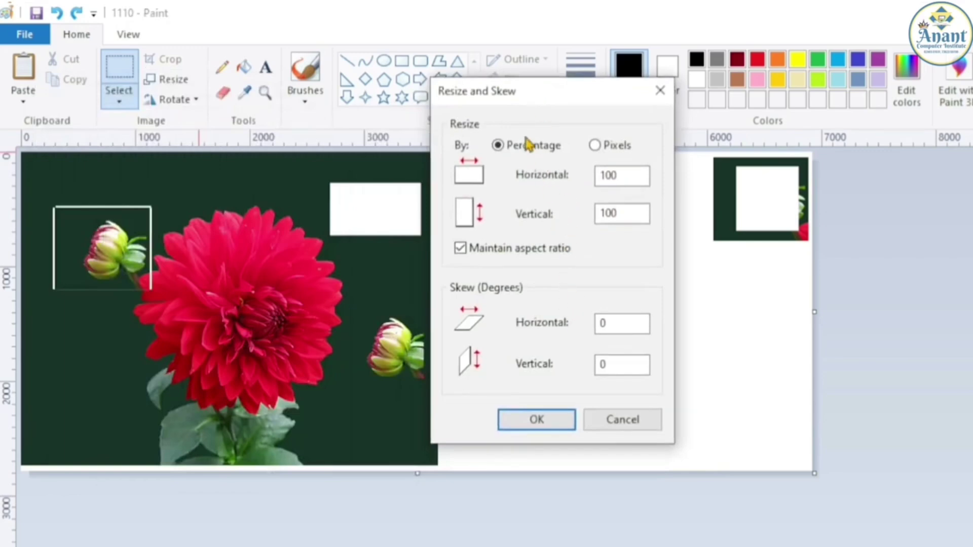
pyautogui.click(596, 145)
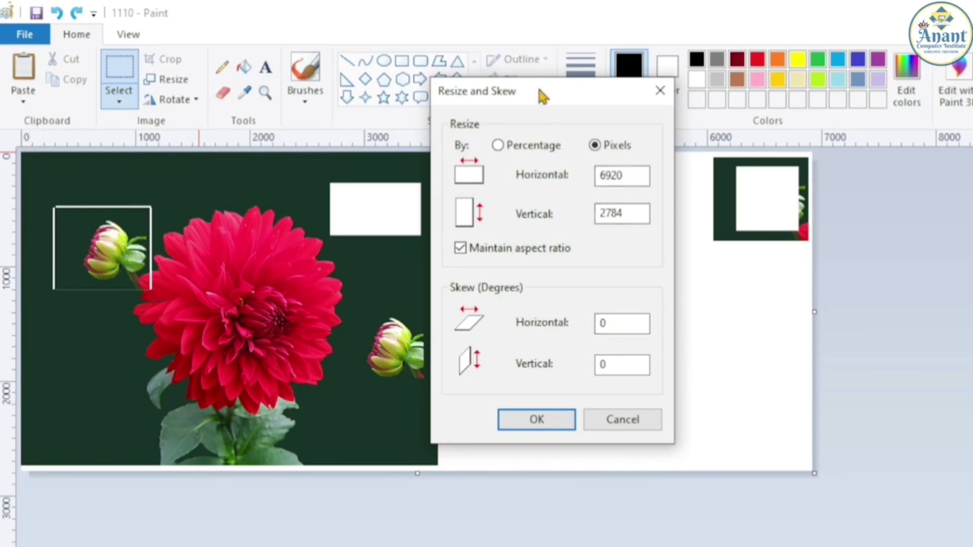
pyautogui.moveTo(543, 96); pyautogui.dragTo(294, 99)
pyautogui.click(388, 179)
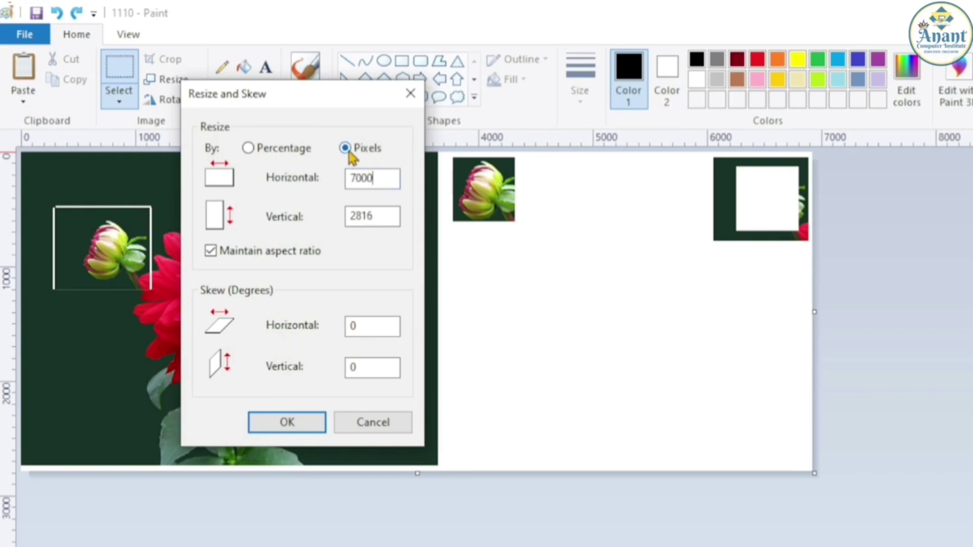
pyautogui.click(300, 247)
pyautogui.click(285, 422)
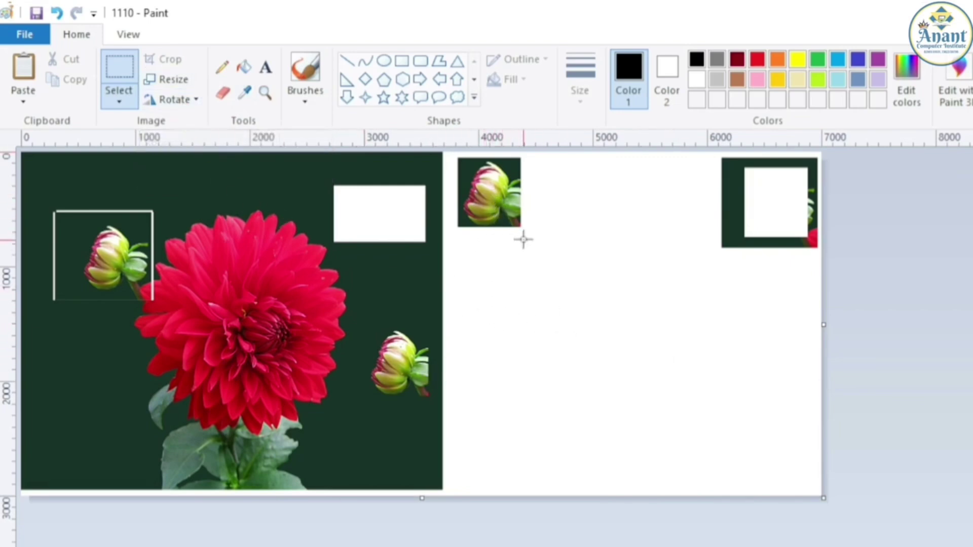
# Move the bud from the top of the blank area to its middle and rotate it right 90°.
pyautogui.moveTo(523, 237); pyautogui.dragTo(562, 317)
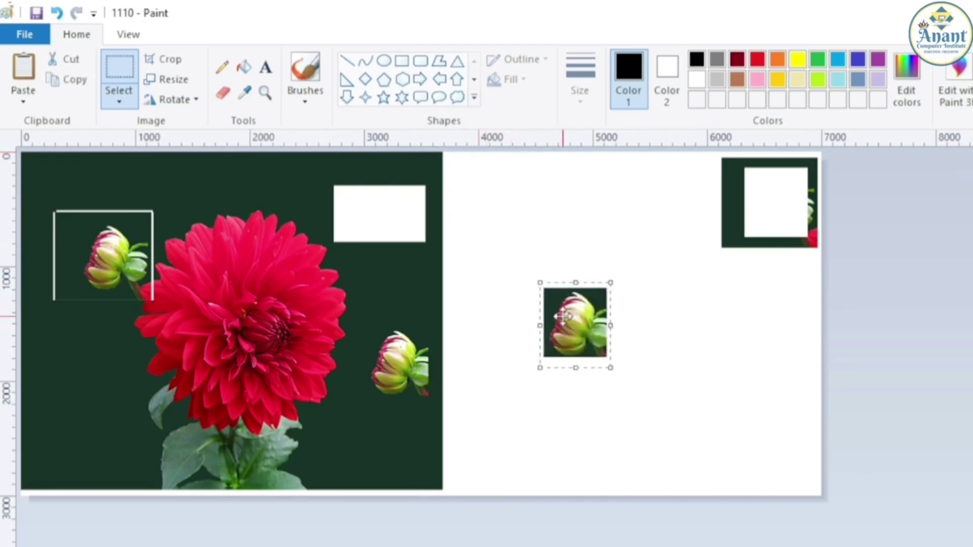
pyautogui.click(178, 102)
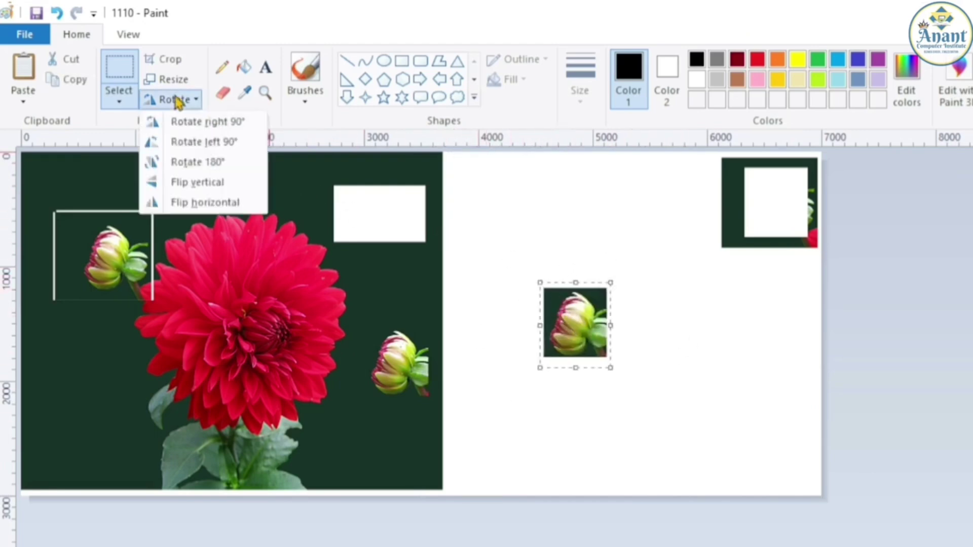
pyautogui.click(236, 125)
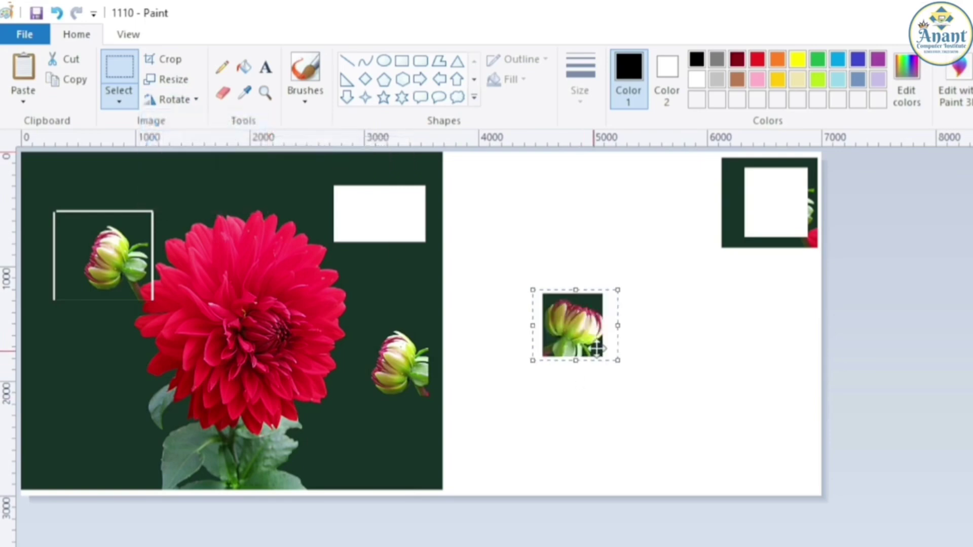
# Rotate the selected bud in the middle of the blank area left 90°, followed by a 180° rotation.
pyautogui.click(154, 100)
pyautogui.click(197, 147)
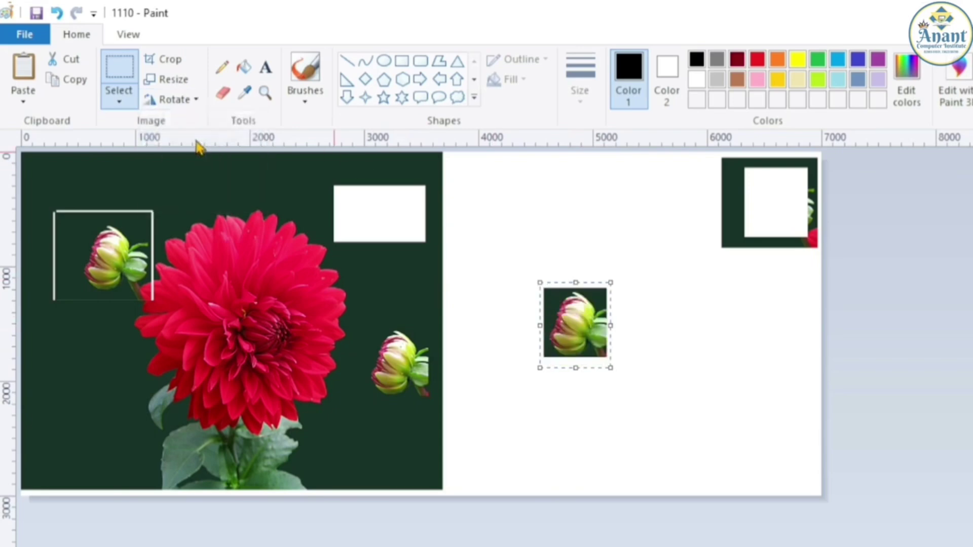
pyautogui.click(191, 101)
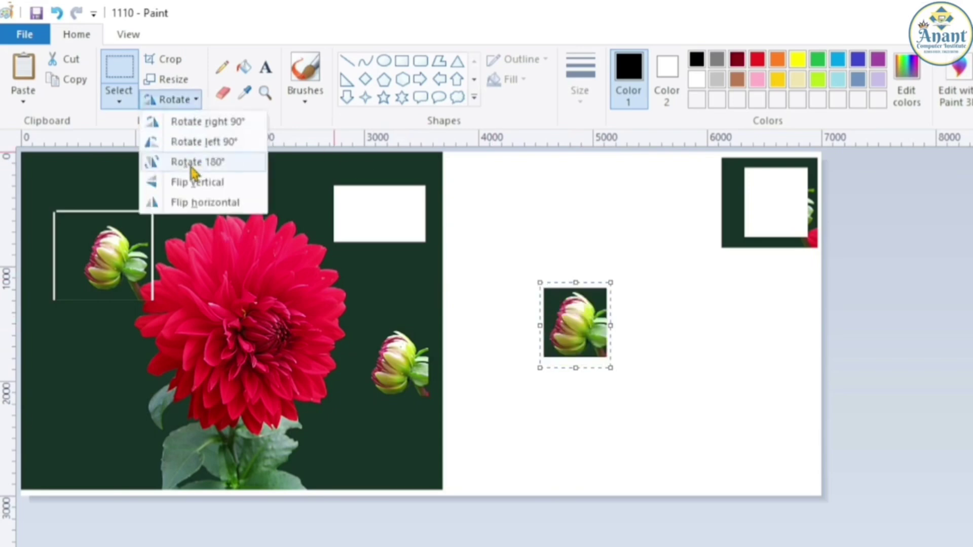
pyautogui.click(206, 163)
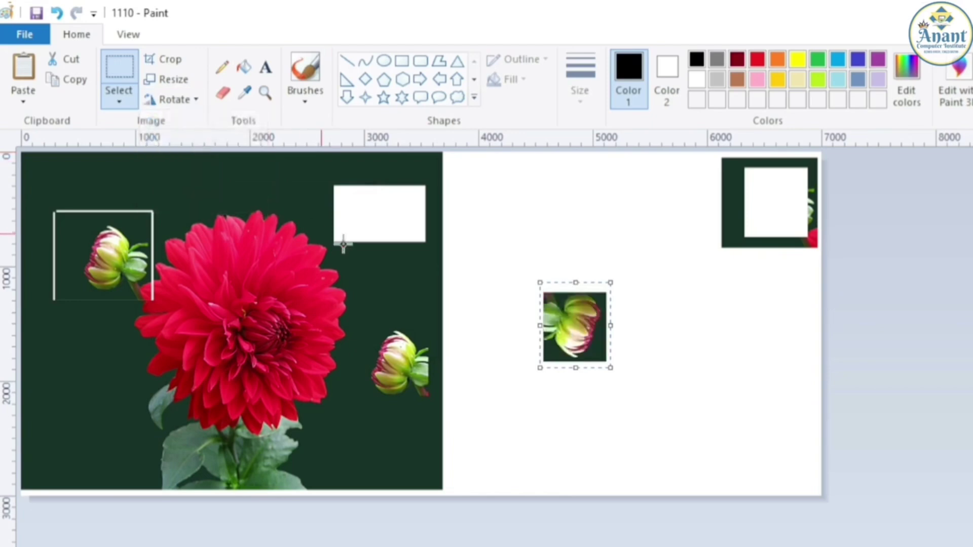
pyautogui.click(152, 101)
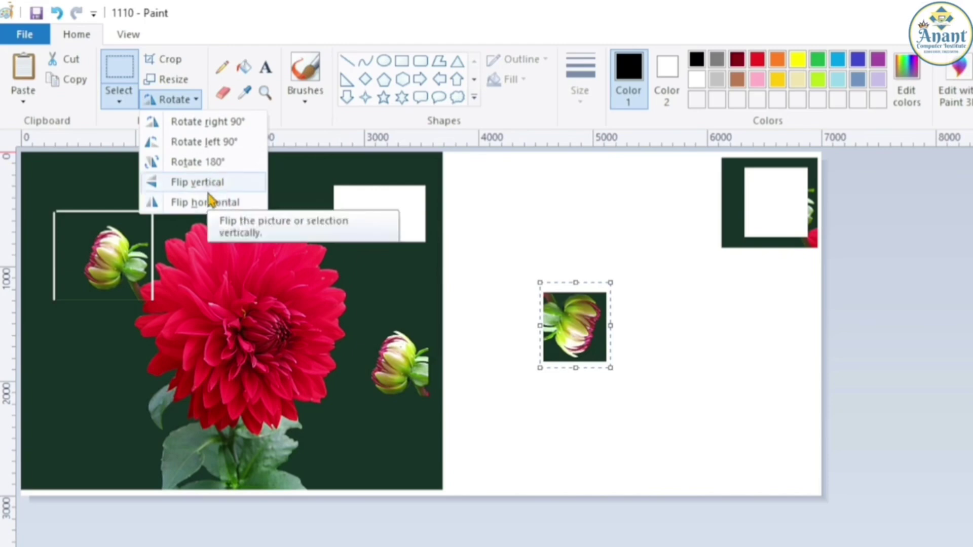
pyautogui.click(488, 371)
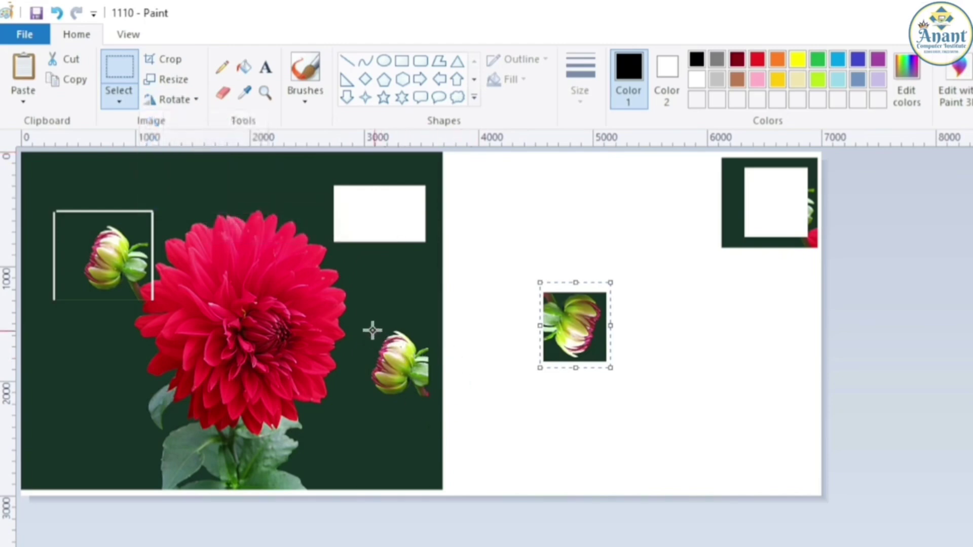
# Select the bud to the right of the flower, flip it horizontally and move it to the lower part of the blank area.
pyautogui.moveTo(364, 323); pyautogui.dragTo(436, 415)
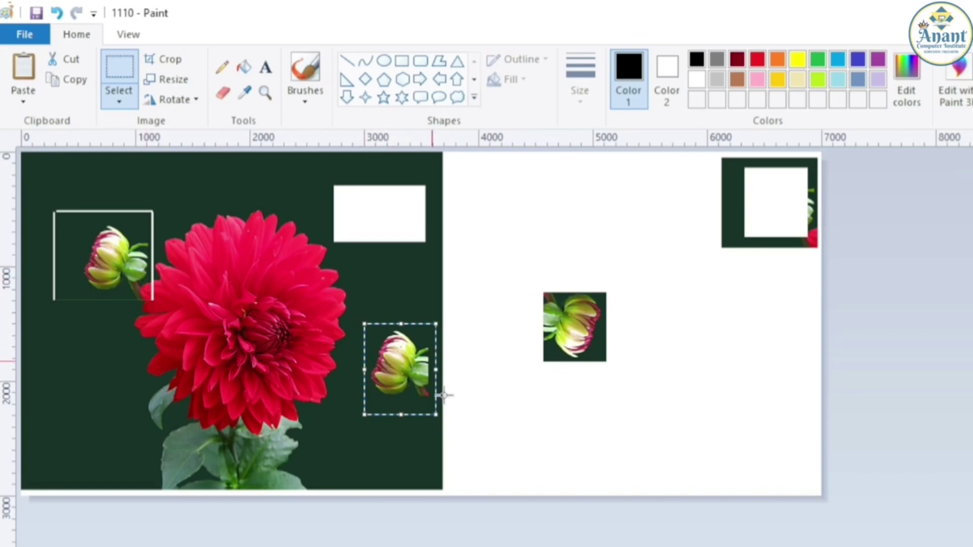
pyautogui.click(176, 100)
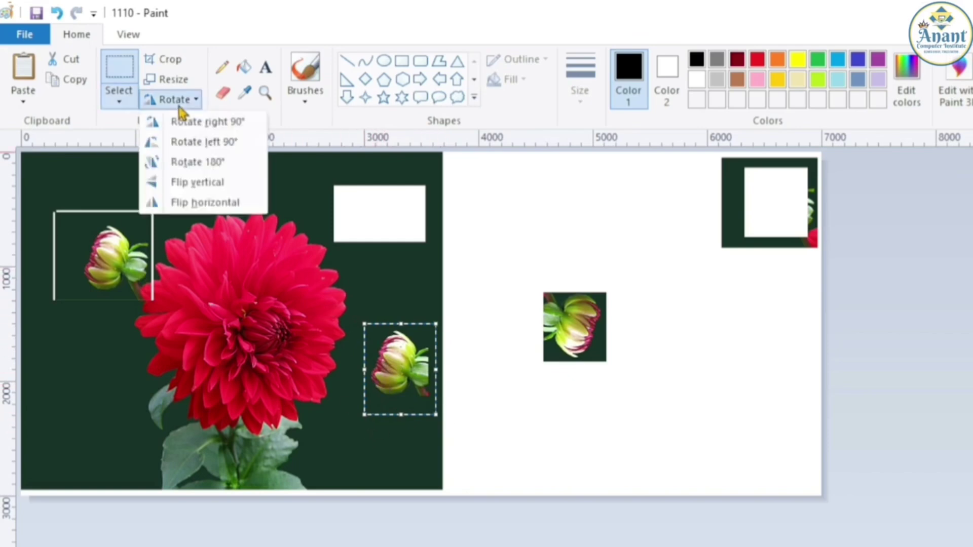
pyautogui.click(241, 209)
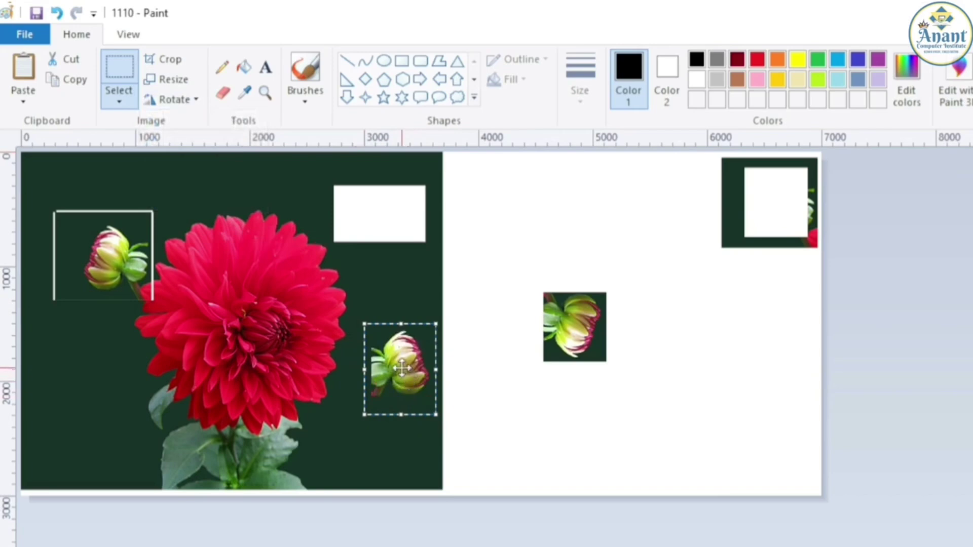
pyautogui.click(561, 404)
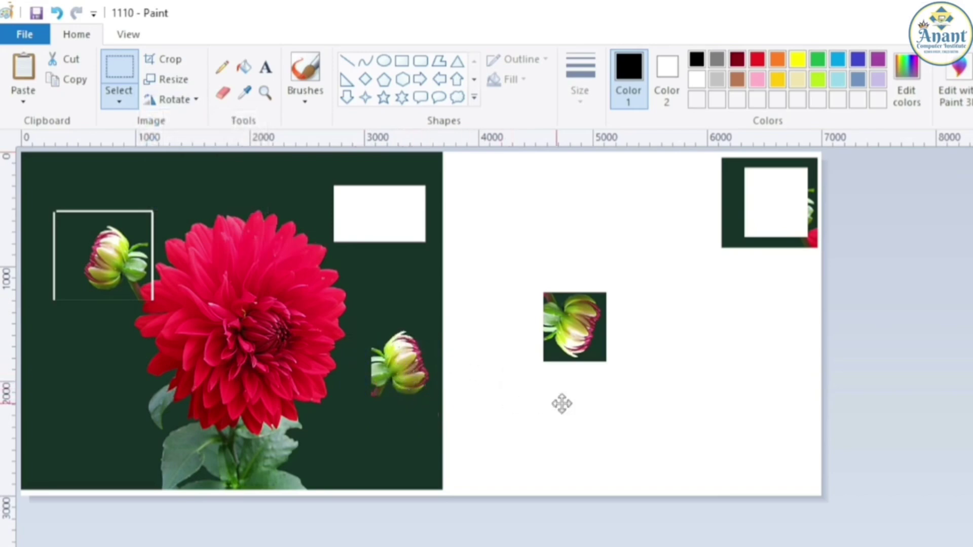
pyautogui.moveTo(561, 404); pyautogui.dragTo(683, 401)
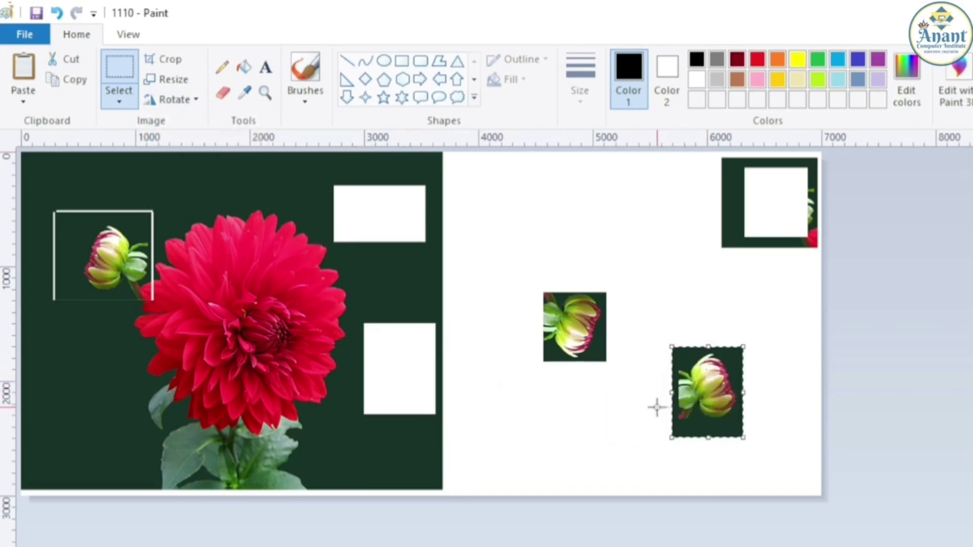
# Paste a copy of the moved bud directly to its left and flip the copy horizontally.
pyautogui.click(64, 83)
pyautogui.click(23, 71)
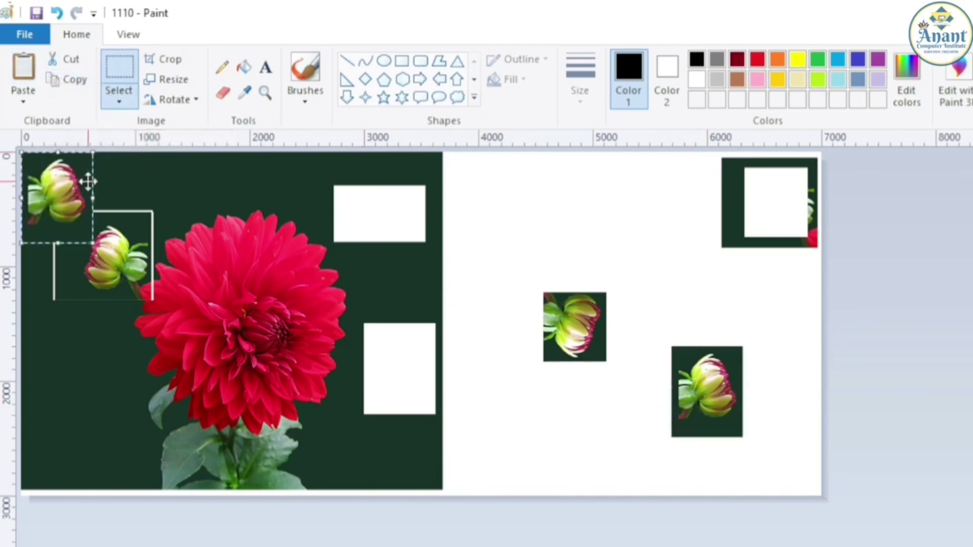
pyautogui.click(97, 210)
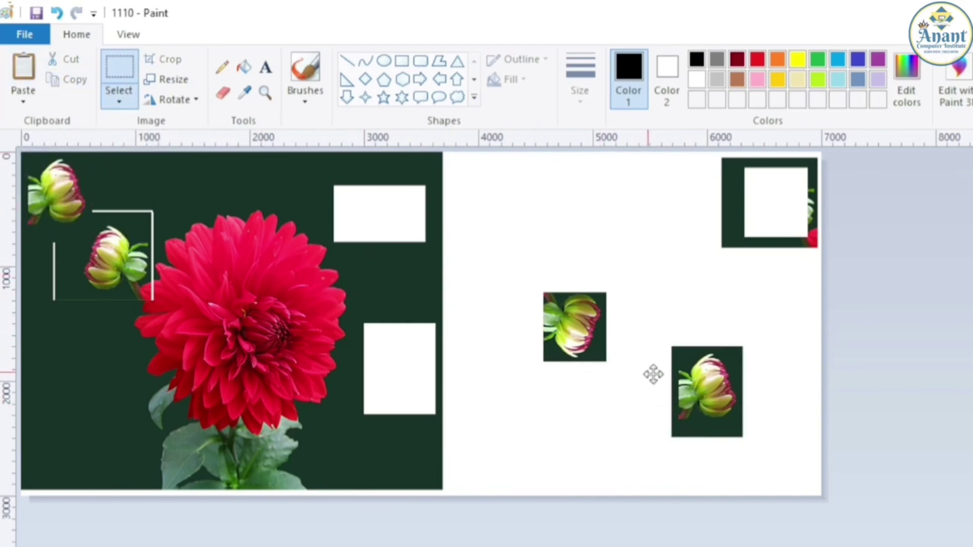
pyautogui.moveTo(653, 374)
pyautogui.mouseDown()
pyautogui.moveTo(666, 393)
pyautogui.moveTo(636, 390)
pyautogui.moveTo(653, 389)
pyautogui.moveTo(644, 389)
pyautogui.mouseUp()
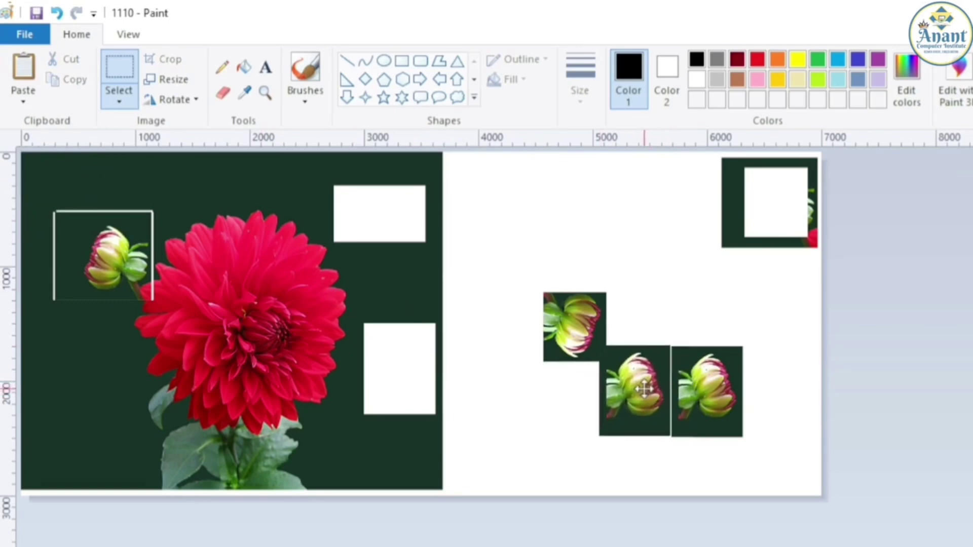
pyautogui.click(172, 99)
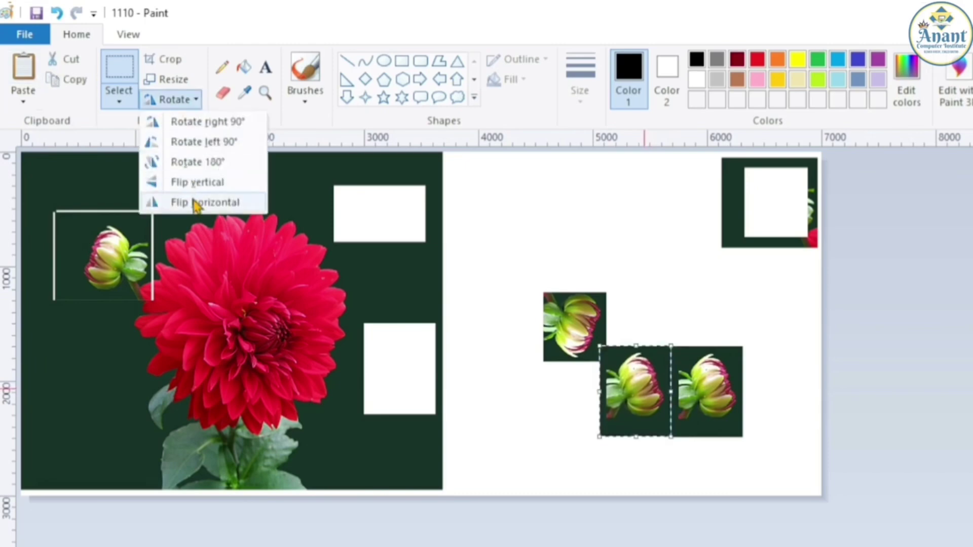
pyautogui.click(213, 203)
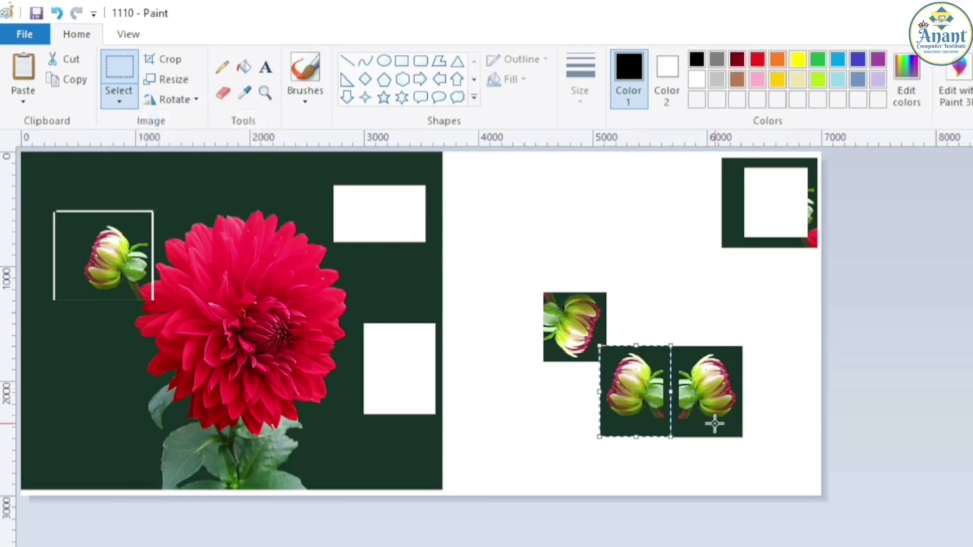
# Select the two adjoining buds in the blank area together and flip them vertically.
pyautogui.click(771, 376)
pyautogui.moveTo(771, 337); pyautogui.dragTo(592, 459)
pyautogui.click(170, 100)
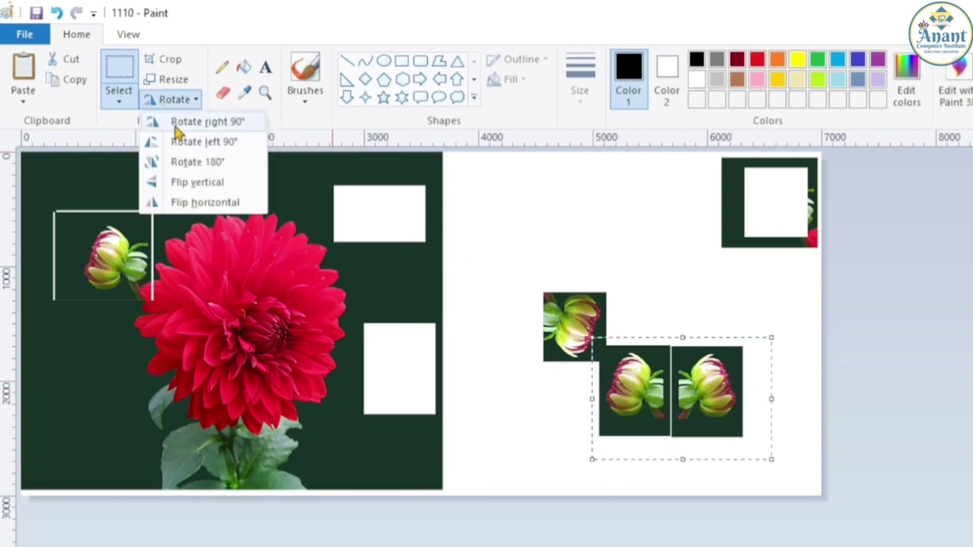
pyautogui.click(197, 182)
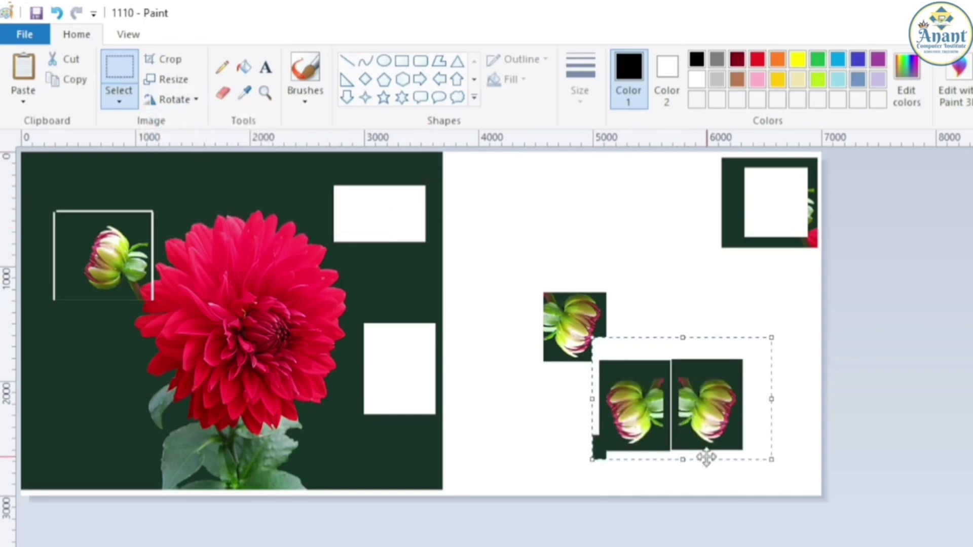
pyautogui.click(679, 308)
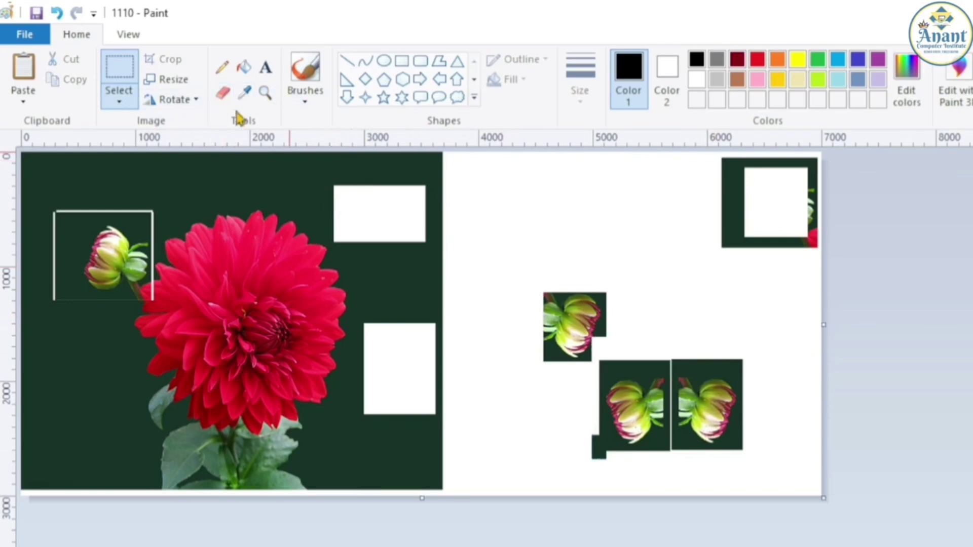
# Draw several free-form black Pencil lines across the blank area around the buds.
pyautogui.click(221, 71)
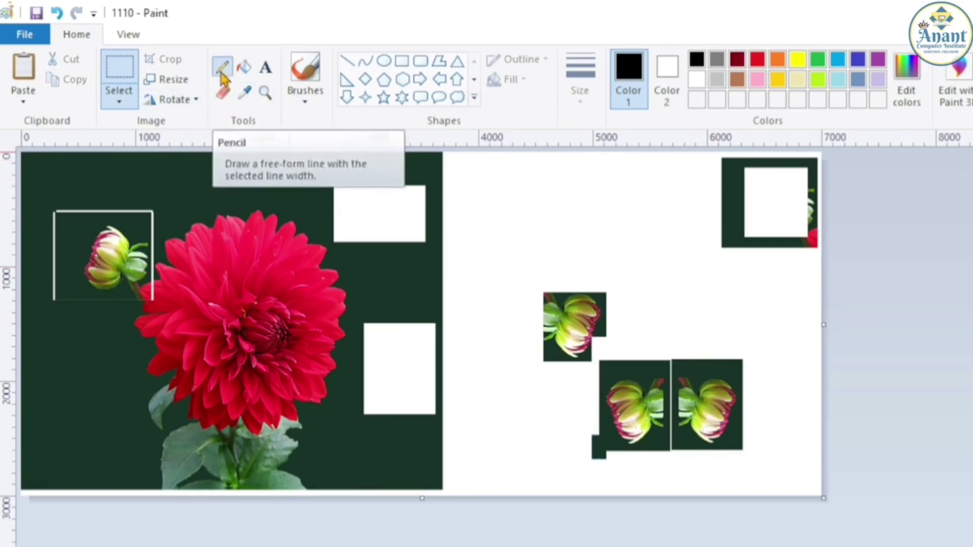
pyautogui.moveTo(560, 236); pyautogui.dragTo(643, 279)
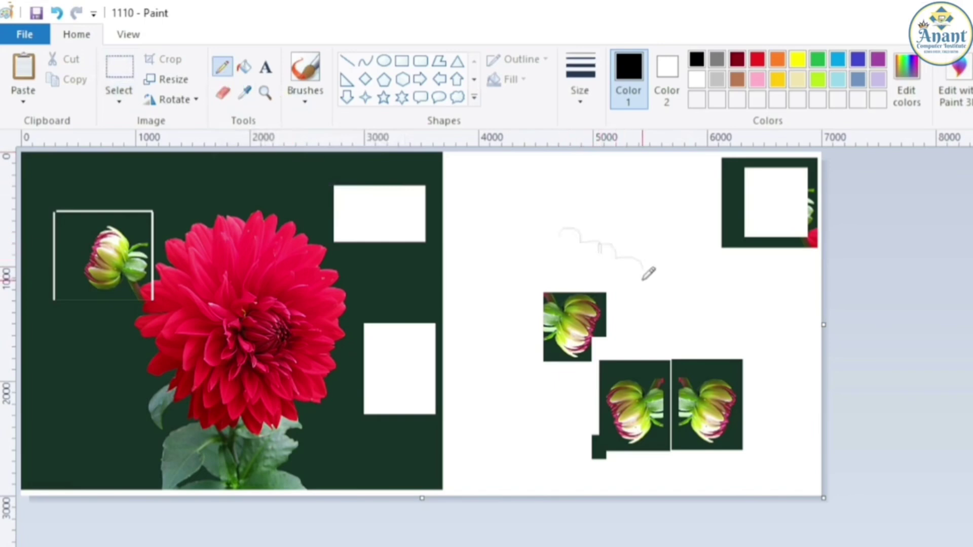
pyautogui.moveTo(696, 245)
pyautogui.mouseDown()
pyautogui.moveTo(689, 298)
pyautogui.moveTo(590, 226)
pyautogui.moveTo(526, 270)
pyautogui.moveTo(528, 415)
pyautogui.mouseUp()
pyautogui.moveTo(607, 356)
pyautogui.mouseDown()
pyautogui.moveTo(702, 341)
pyautogui.moveTo(747, 302)
pyautogui.mouseUp()
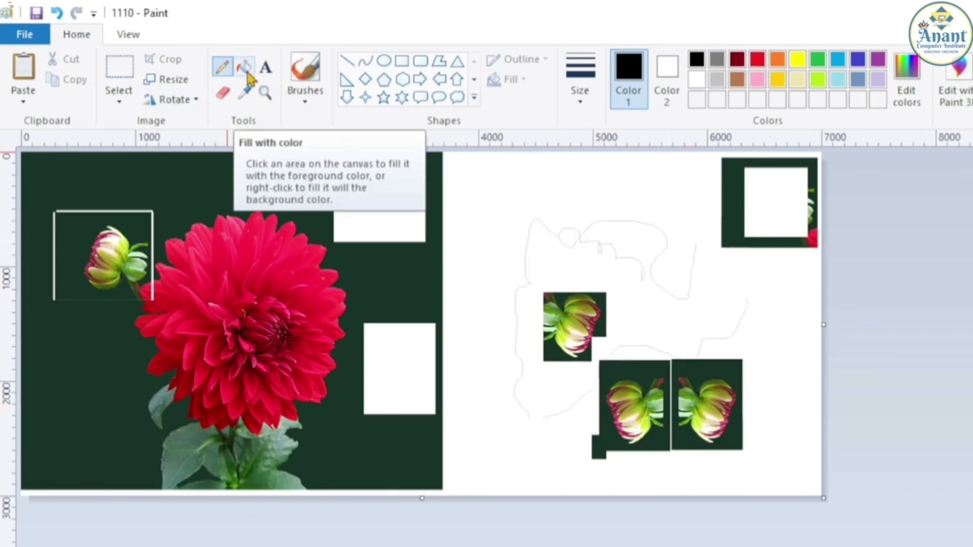
# Draw two ellipses over the pencil lines in the blank area, about 1200 by 1000 and 850 by 1150 pixels.
pyautogui.click(383, 61)
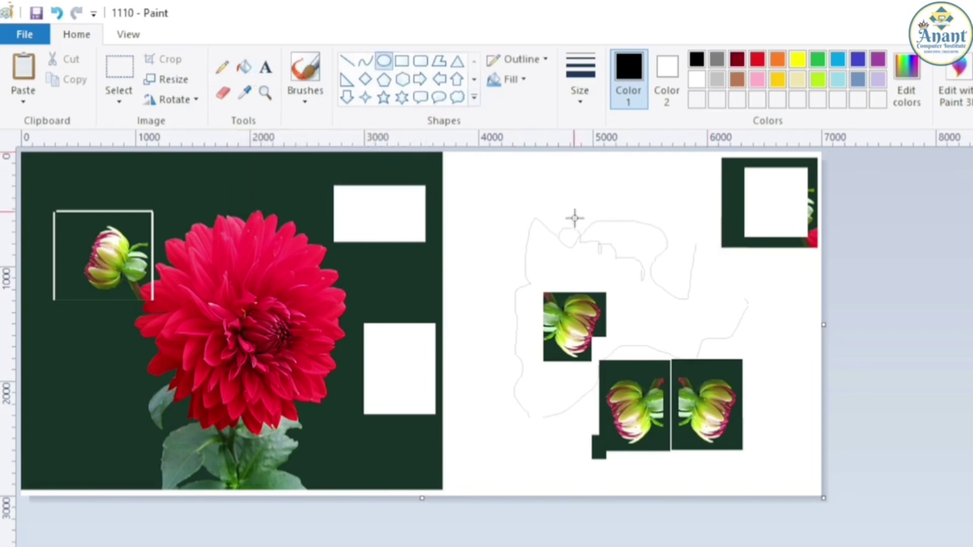
pyautogui.moveTo(487, 169); pyautogui.dragTo(622, 283)
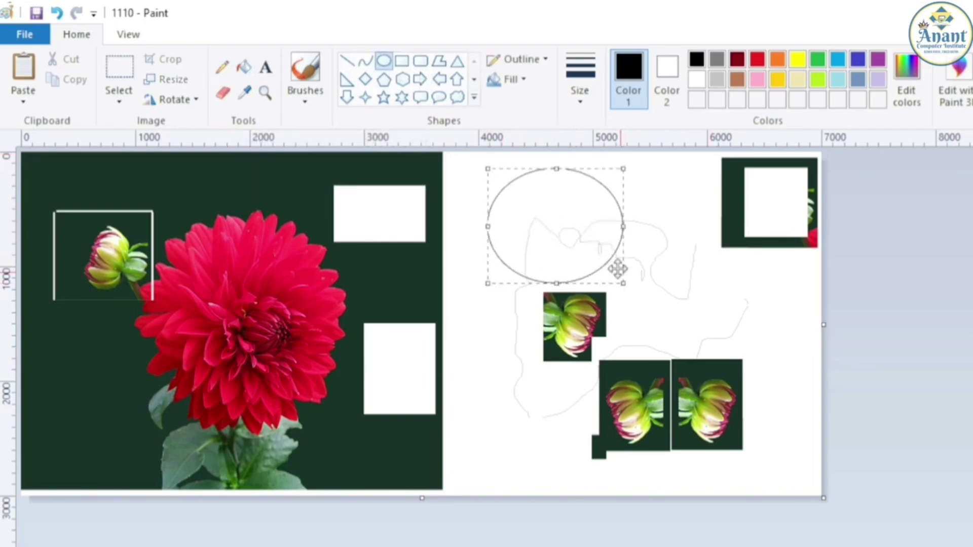
pyautogui.moveTo(462, 325)
pyautogui.mouseDown()
pyautogui.moveTo(489, 392)
pyautogui.moveTo(559, 457)
pyautogui.mouseUp()
# Fill the upper ellipse's two largest enclosed regions and the main part of the lower ellipse with purple.
pyautogui.click(243, 71)
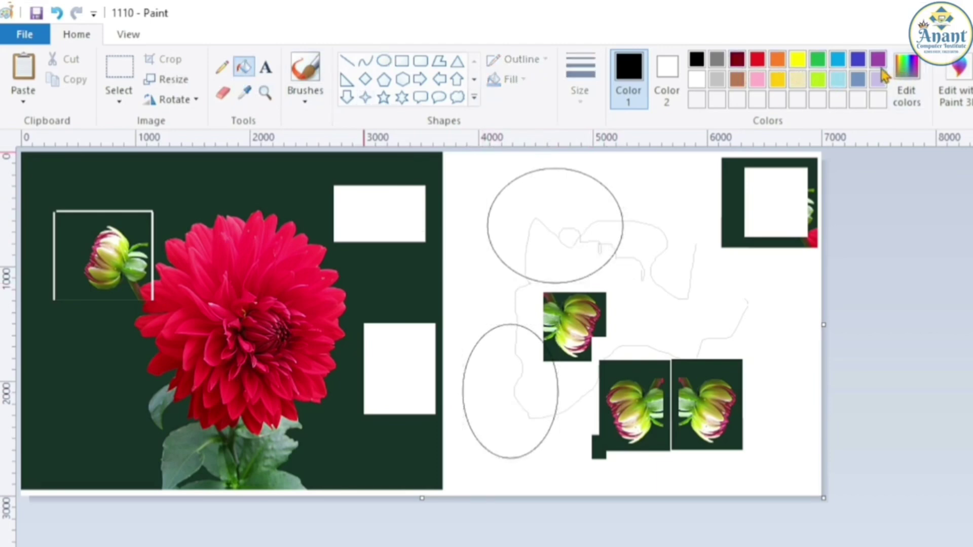
pyautogui.click(880, 68)
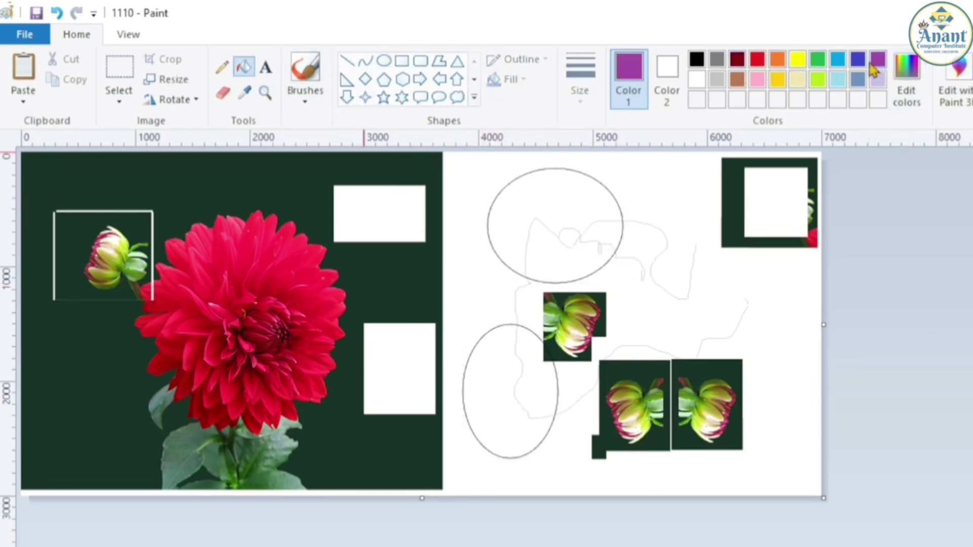
pyautogui.click(536, 195)
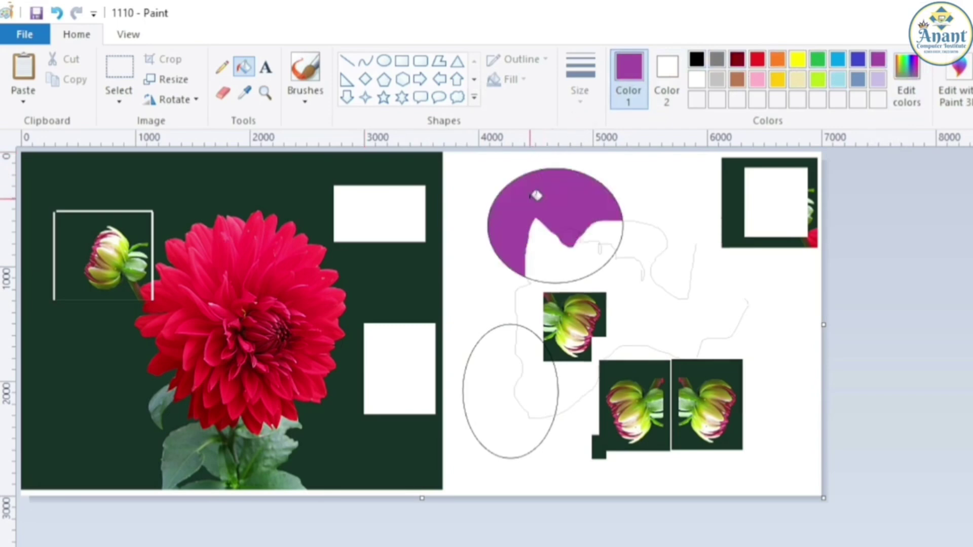
pyautogui.click(562, 250)
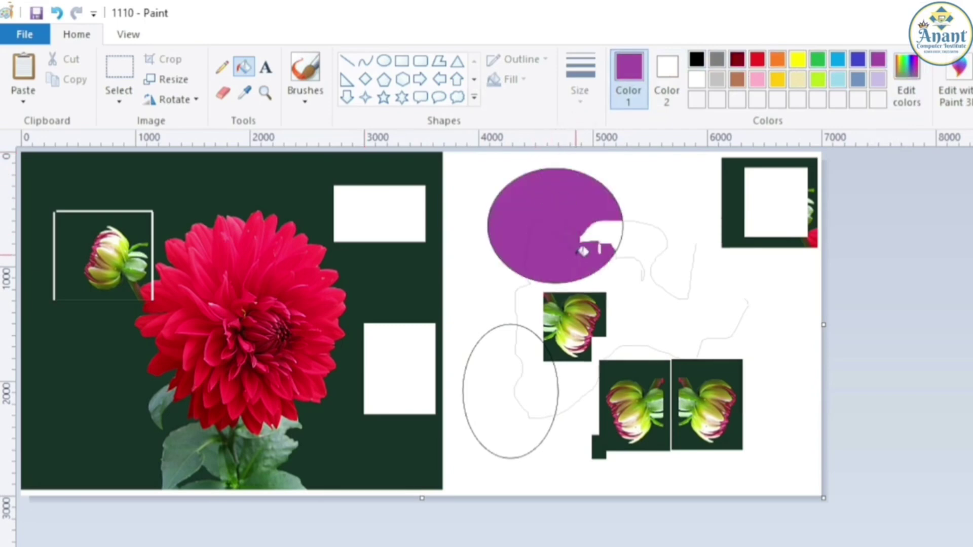
pyautogui.click(501, 354)
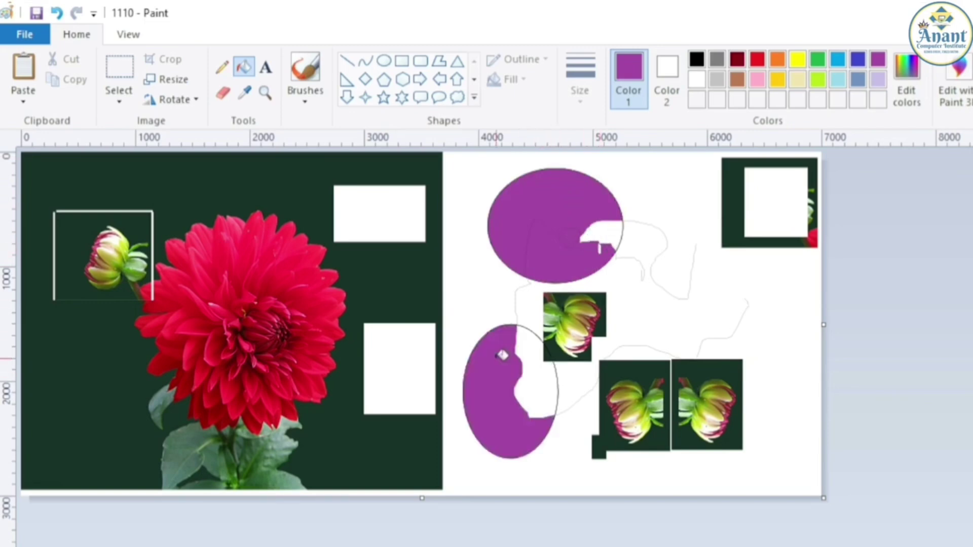
# Extend the canvas downward and place a text box in the new blank strip below the flower picture.
pyautogui.click(270, 75)
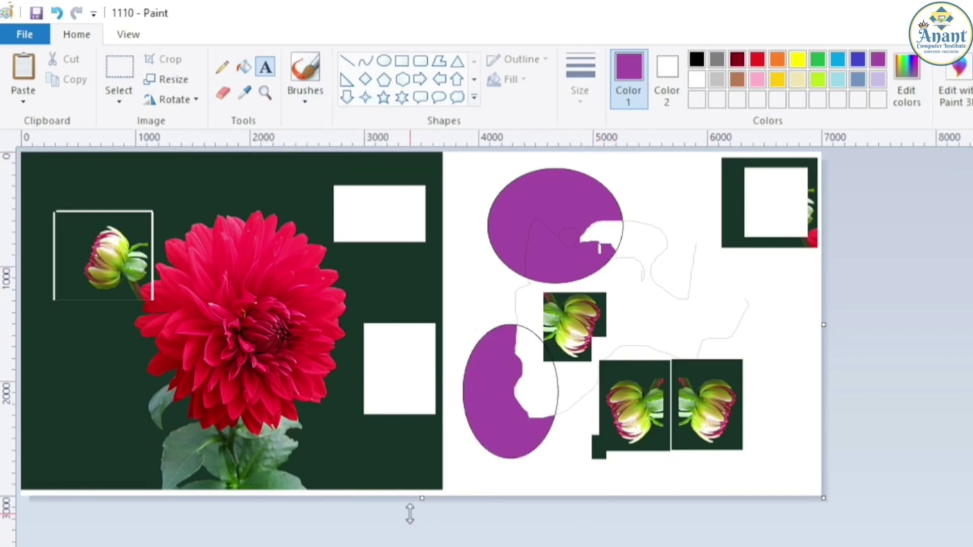
pyautogui.moveTo(424, 499); pyautogui.dragTo(274, 544)
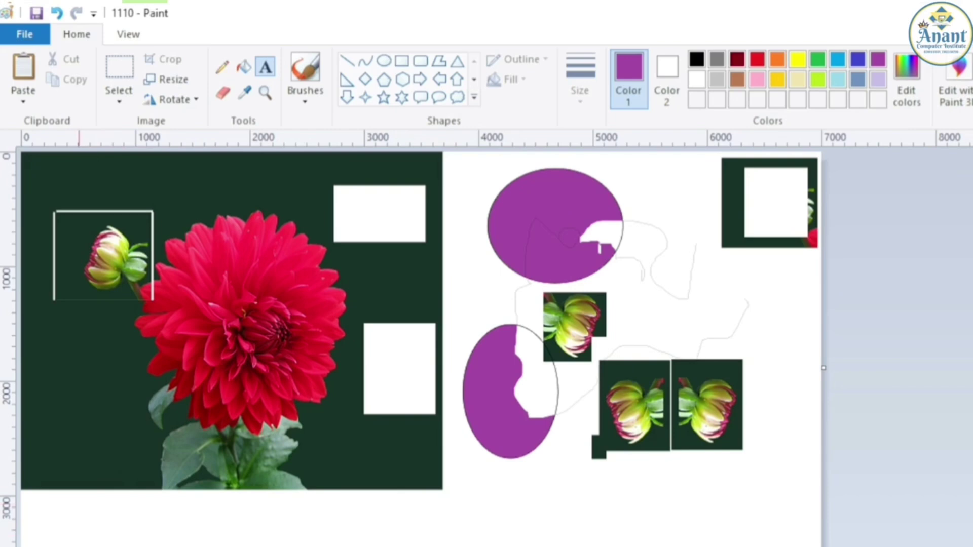
pyautogui.click(61, 486)
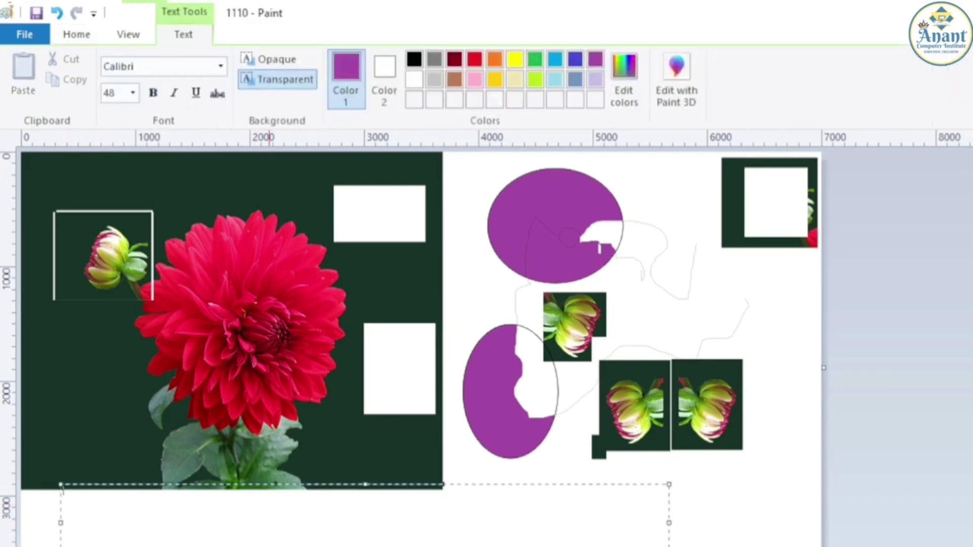
pyautogui.moveTo(365, 484); pyautogui.dragTo(365, 505)
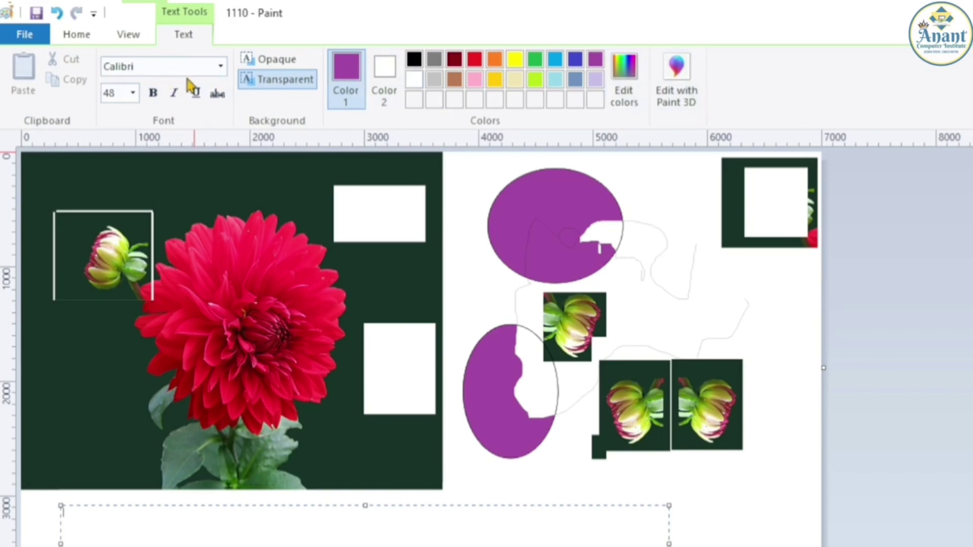
# Set the text box font to Bahnschrift Condensed at size 72.
pyautogui.click(221, 66)
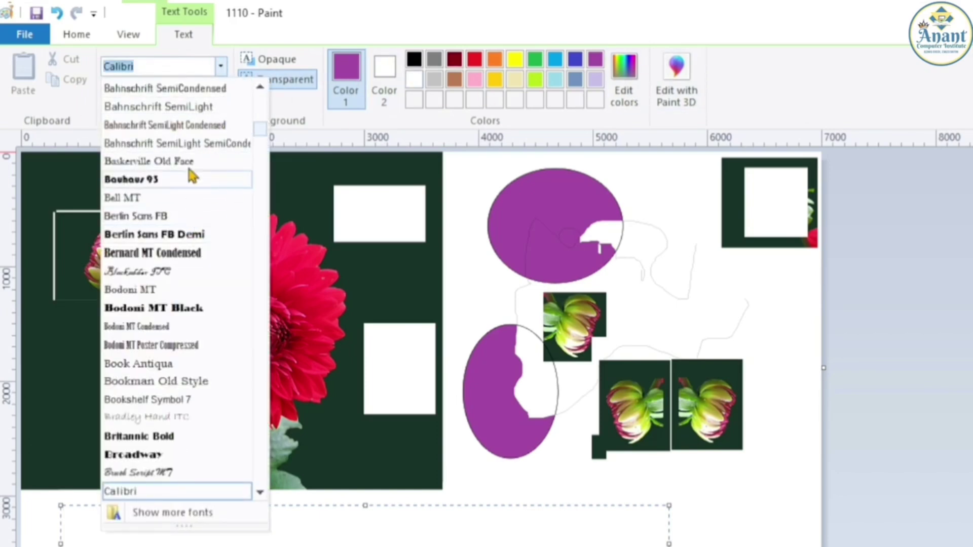
pyautogui.click(192, 127)
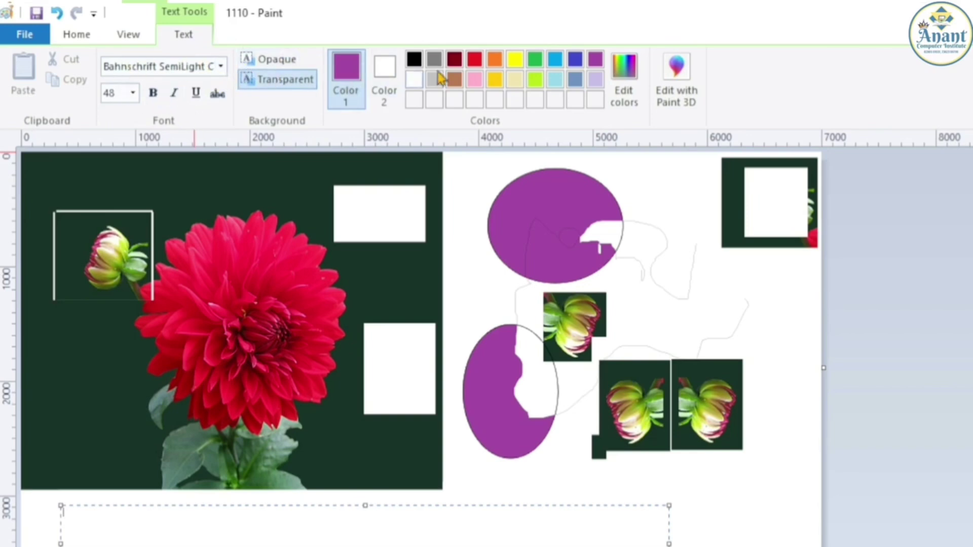
pyautogui.click(219, 70)
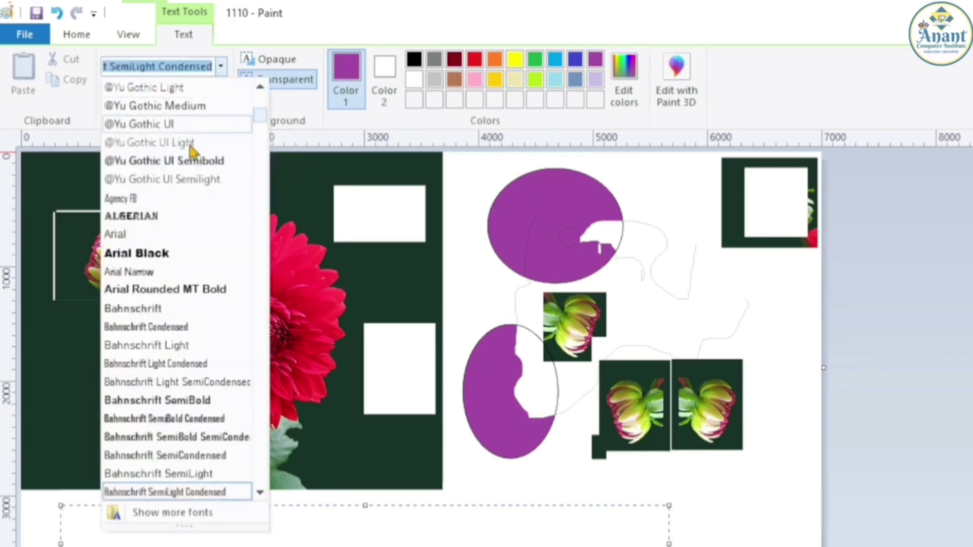
pyautogui.click(183, 329)
pyautogui.click(132, 93)
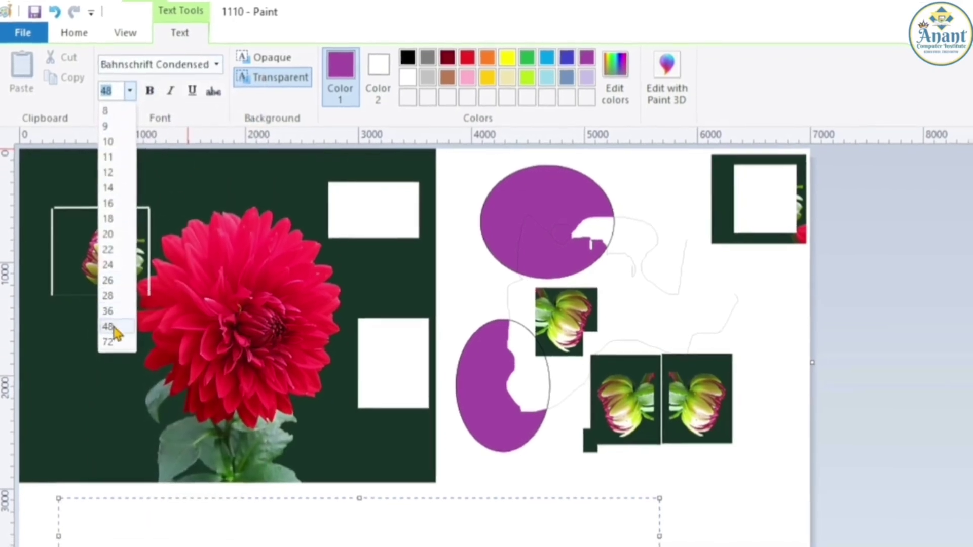
pyautogui.click(109, 344)
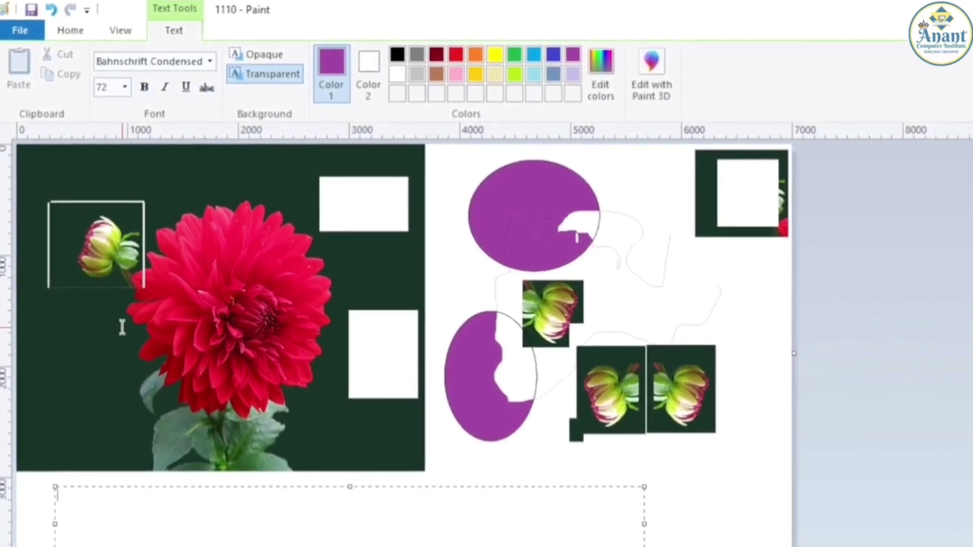
pyautogui.write('vfxv')
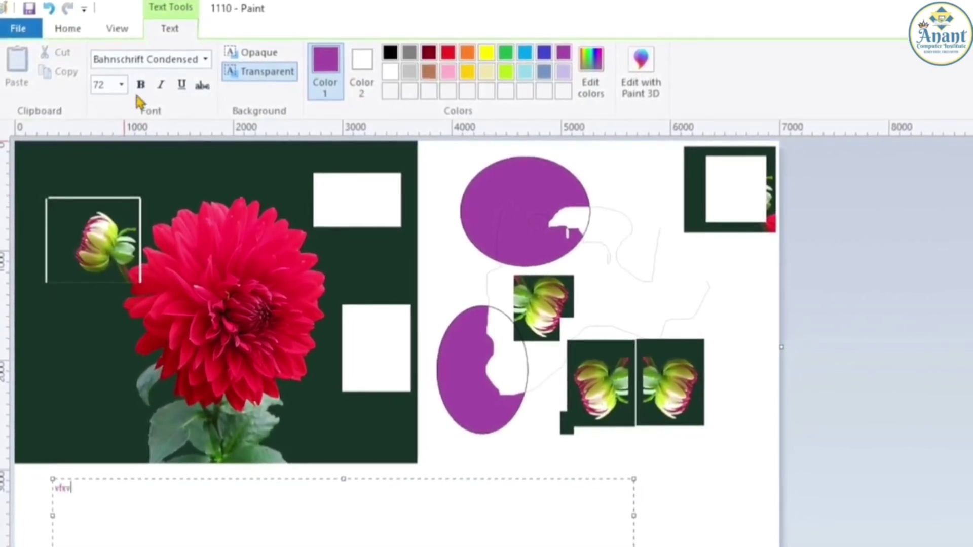
pyautogui.click(122, 85)
pyautogui.click(115, 281)
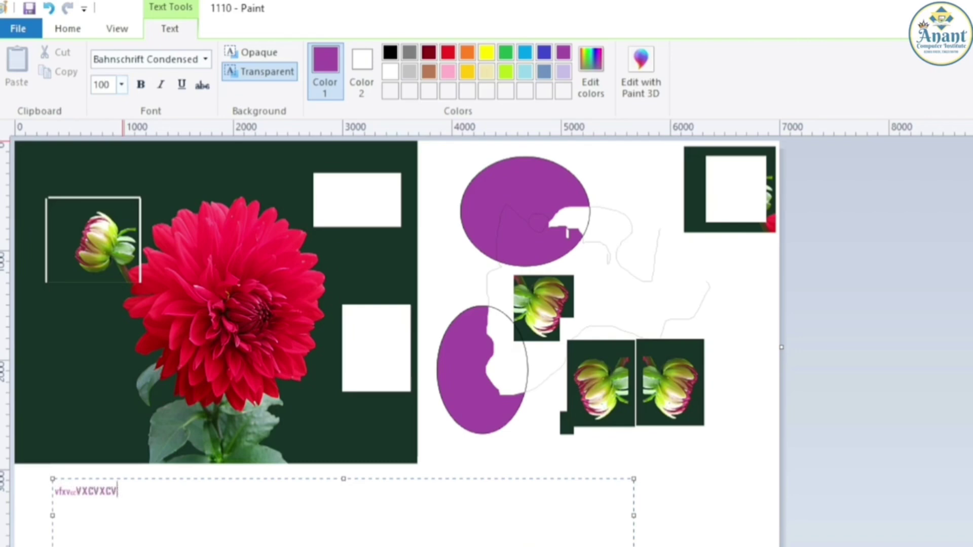
pyautogui.hotkey('ctrl', 'z')
pyautogui.hotkey('ctrl', 'z')
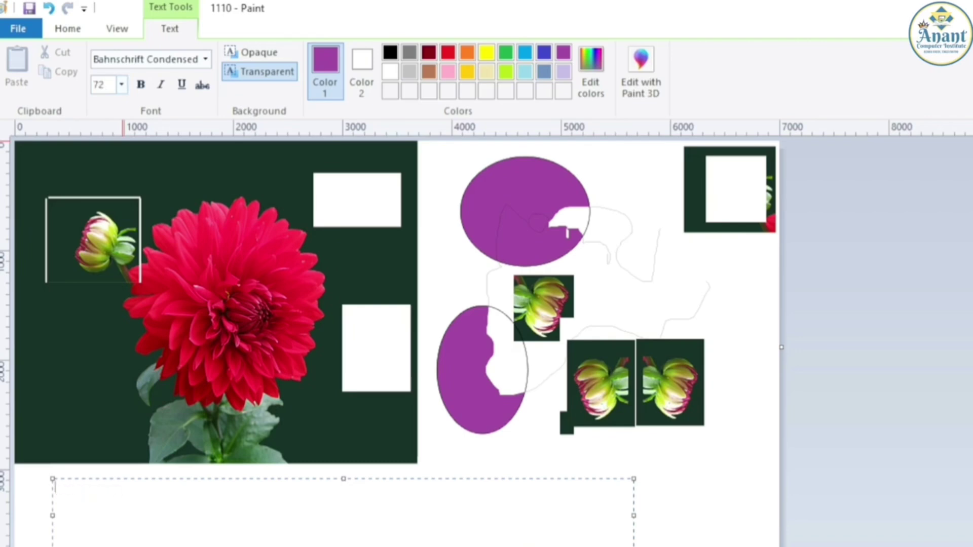
# Enter "Anant Computer" at font size 200 in the text box below the flower picture.
pyautogui.click(110, 89)
pyautogui.write('Anany')
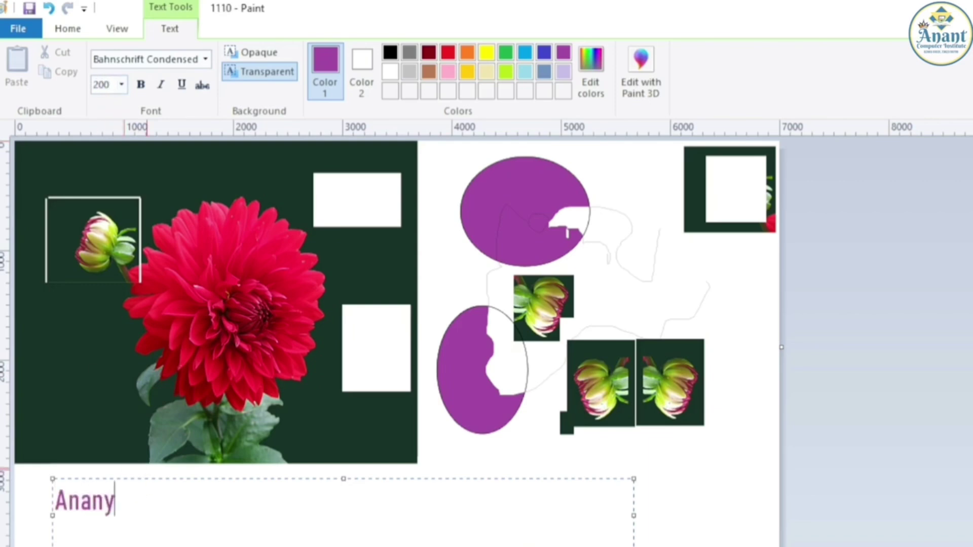
pyautogui.press('BackSpace')
pyautogui.write('t C')
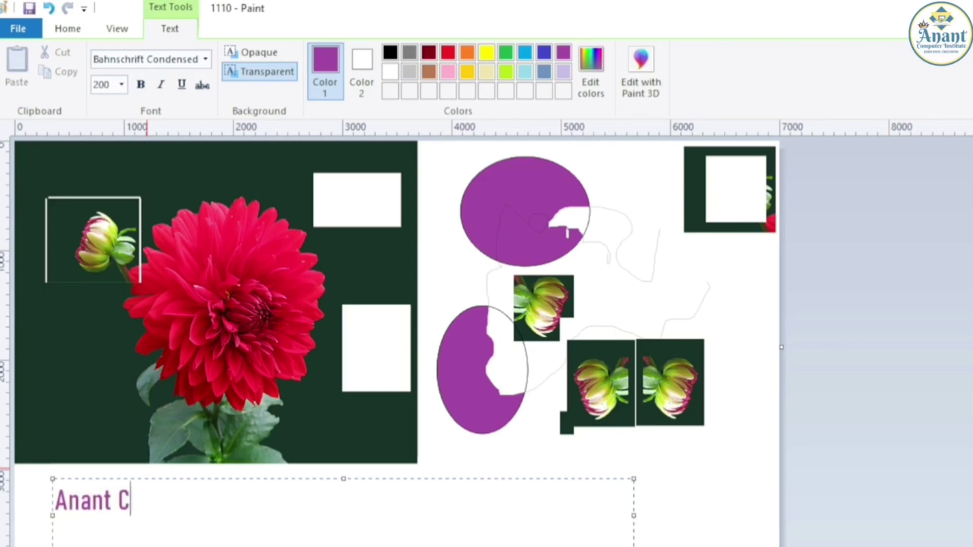
pyautogui.write('ompu')
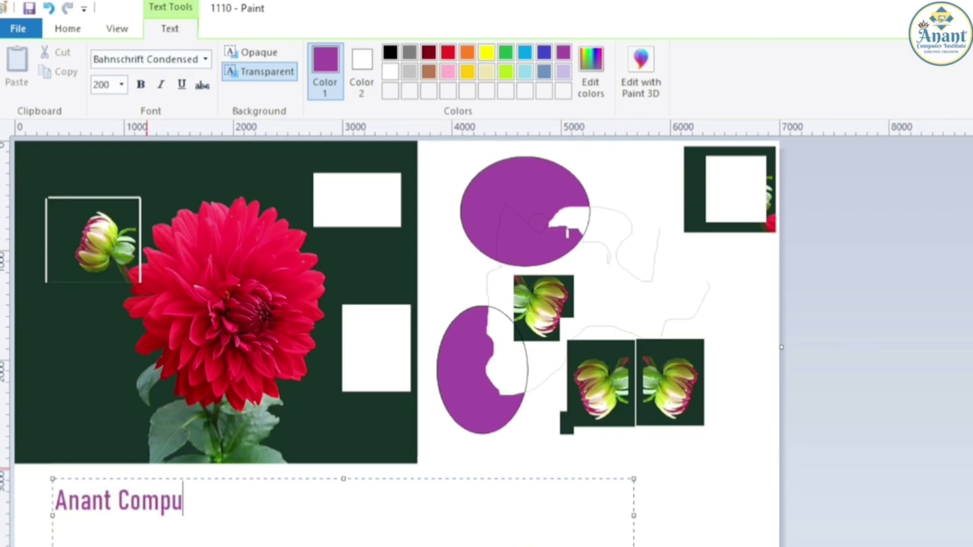
pyautogui.write('ter')
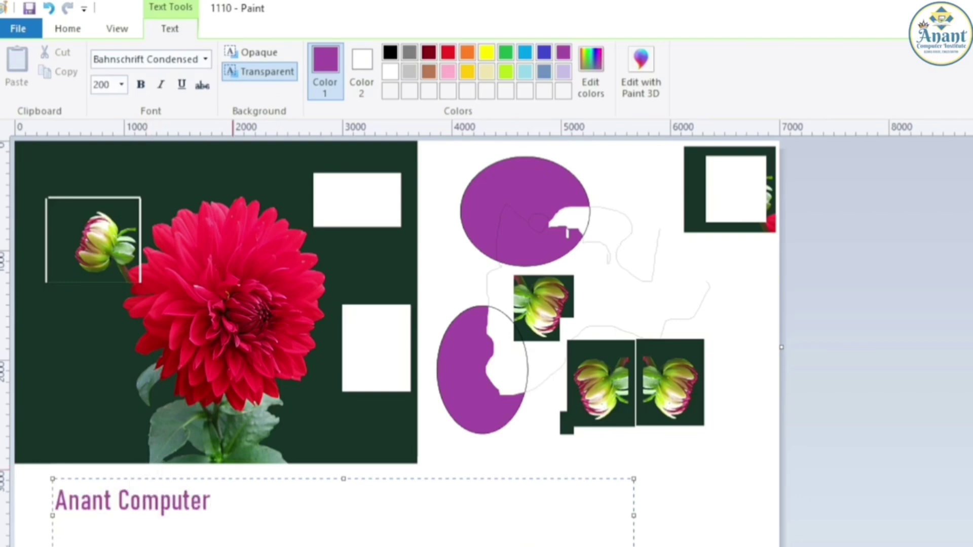
# Enlarge the whole "Anant Computer" text to size 300 and make it bold.
pyautogui.moveTo(232, 505); pyautogui.dragTo(35, 495)
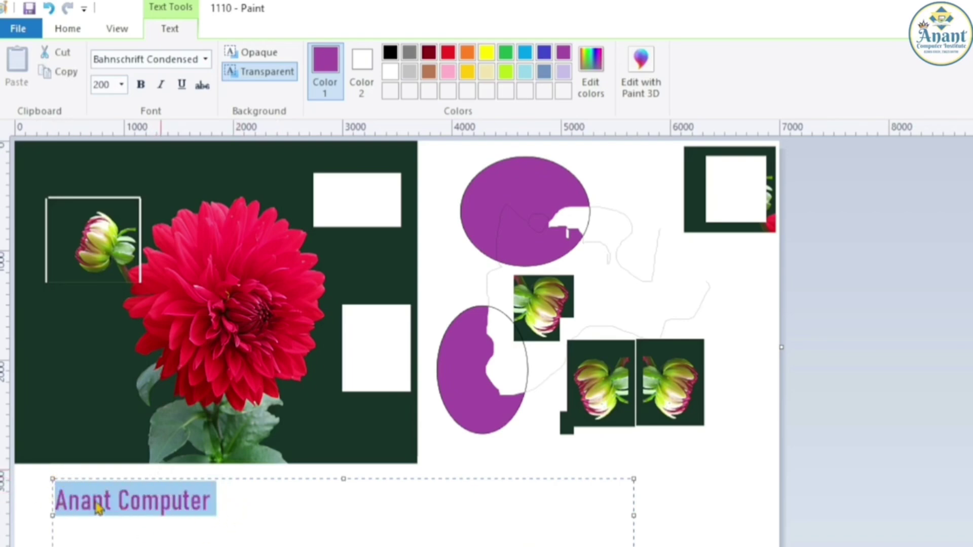
pyautogui.click(171, 506)
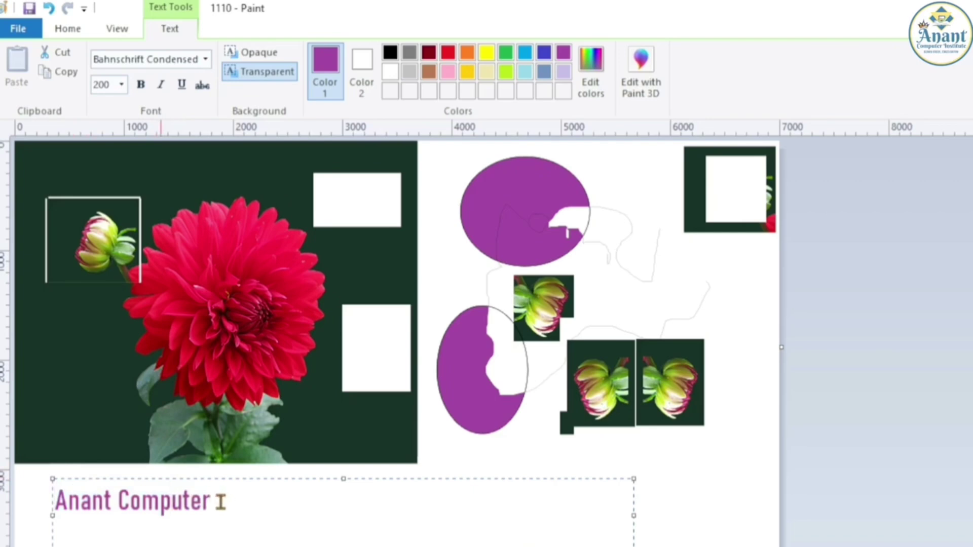
pyautogui.moveTo(221, 501); pyautogui.dragTo(55, 502)
pyautogui.click(121, 85)
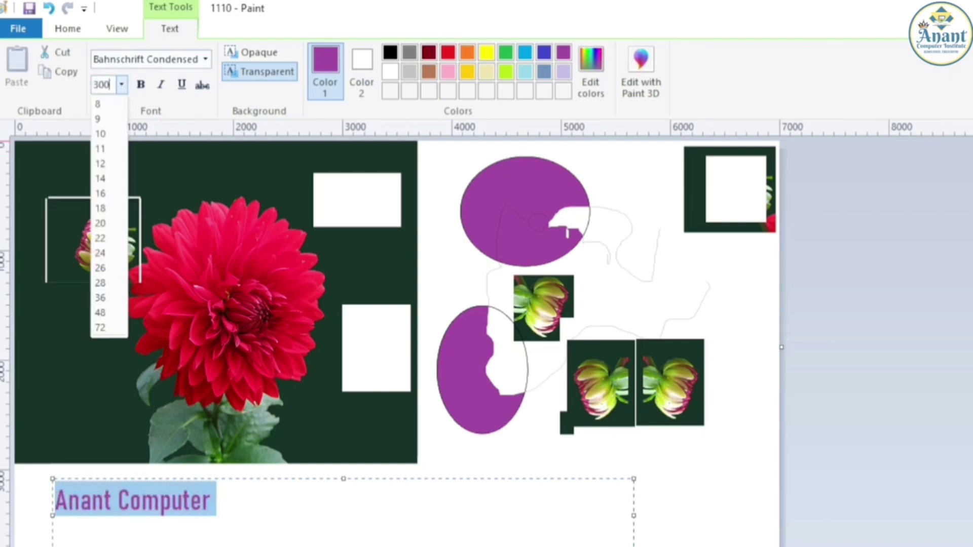
pyautogui.press('Return')
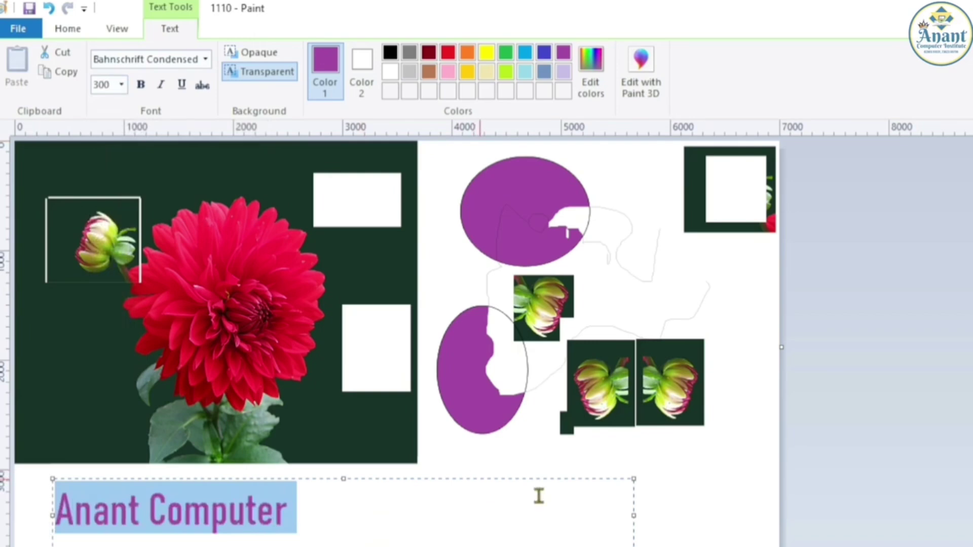
pyautogui.click(146, 90)
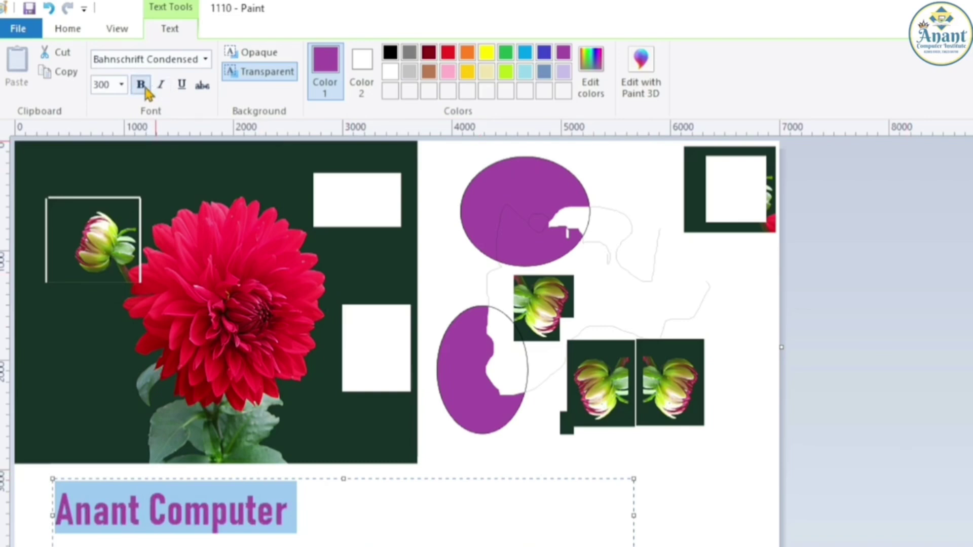
# Try italic, underline and strikethrough on the selected text, turning each off again.
pyautogui.click(167, 87)
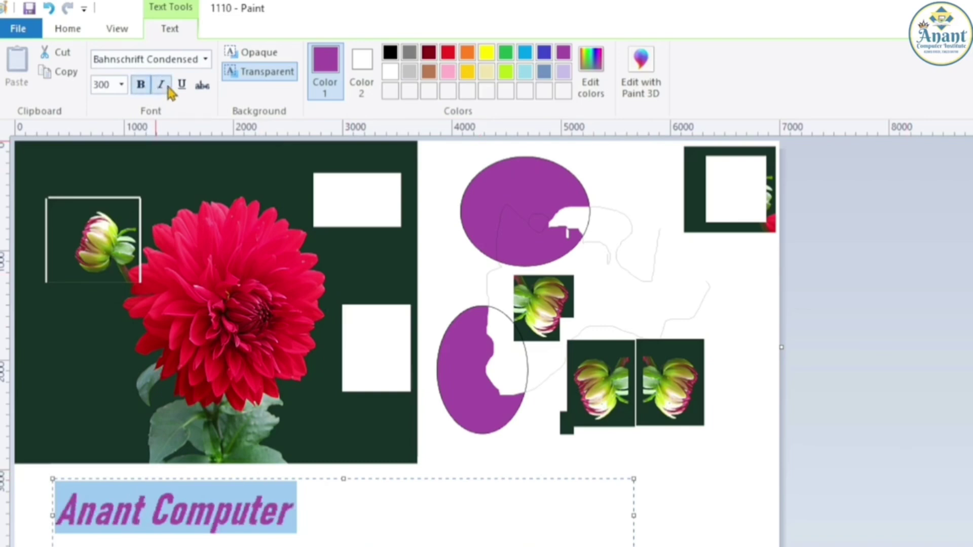
pyautogui.click(167, 87)
pyautogui.click(185, 88)
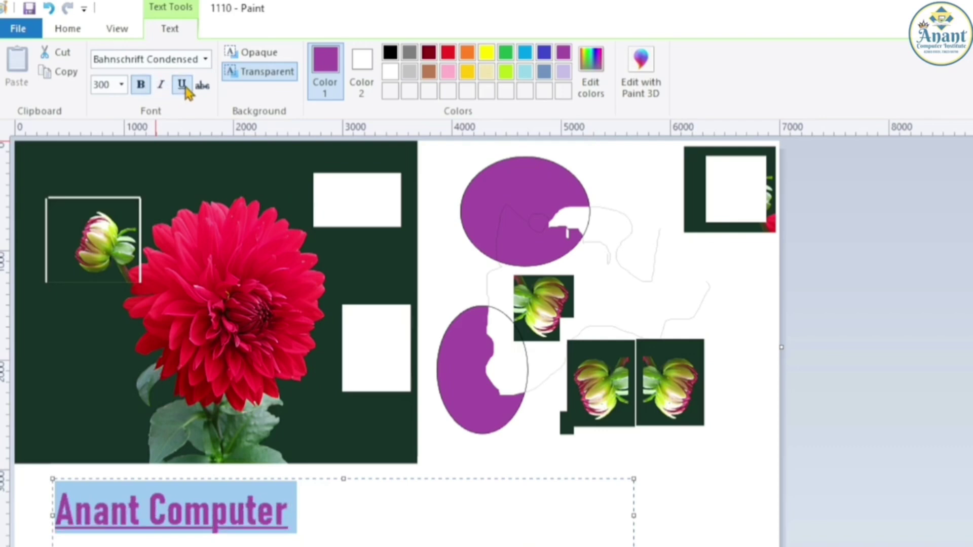
pyautogui.click(183, 86)
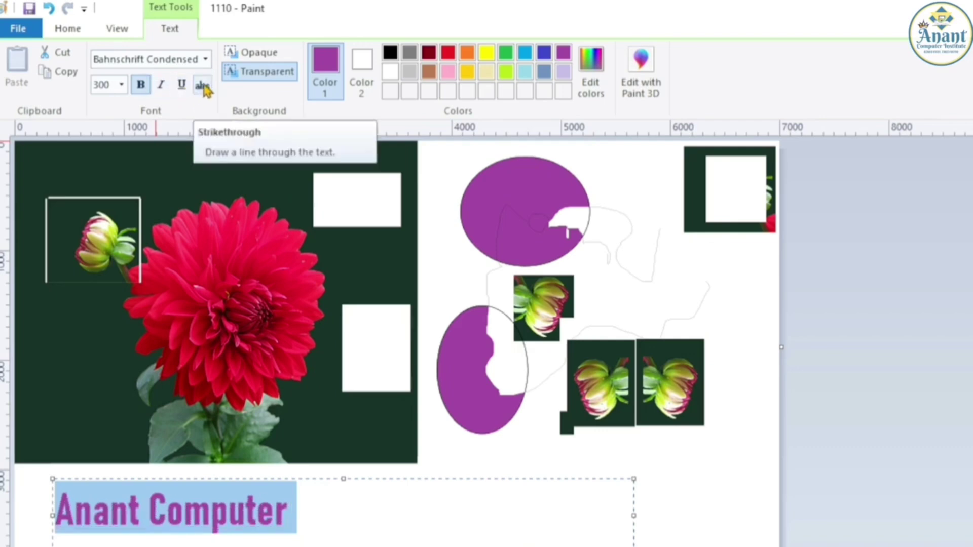
pyautogui.click(203, 86)
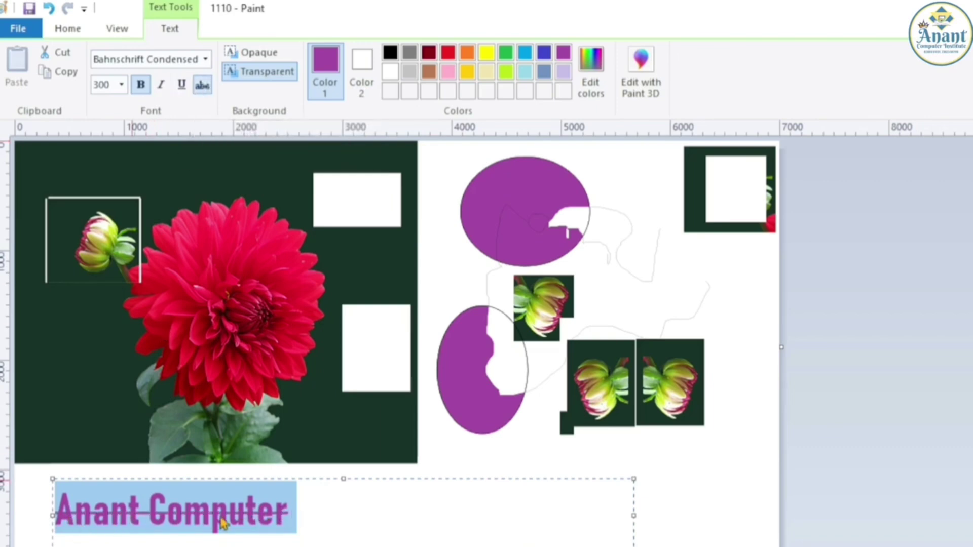
pyautogui.click(202, 85)
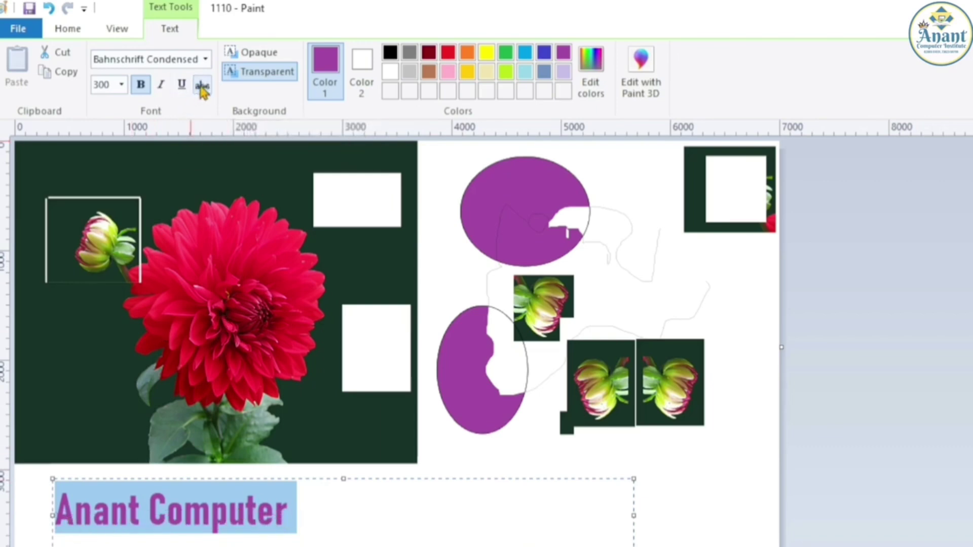
# Compare the opaque and transparent text backgrounds on the selected text, keeping Opaque.
pyautogui.click(260, 57)
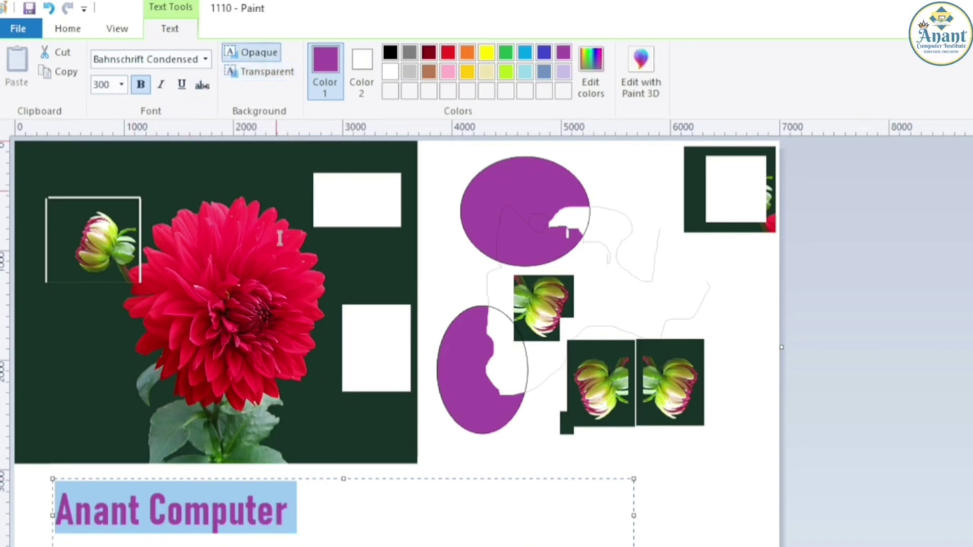
pyautogui.click(344, 527)
pyautogui.moveTo(333, 515); pyautogui.dragTo(56, 512)
pyautogui.click(259, 72)
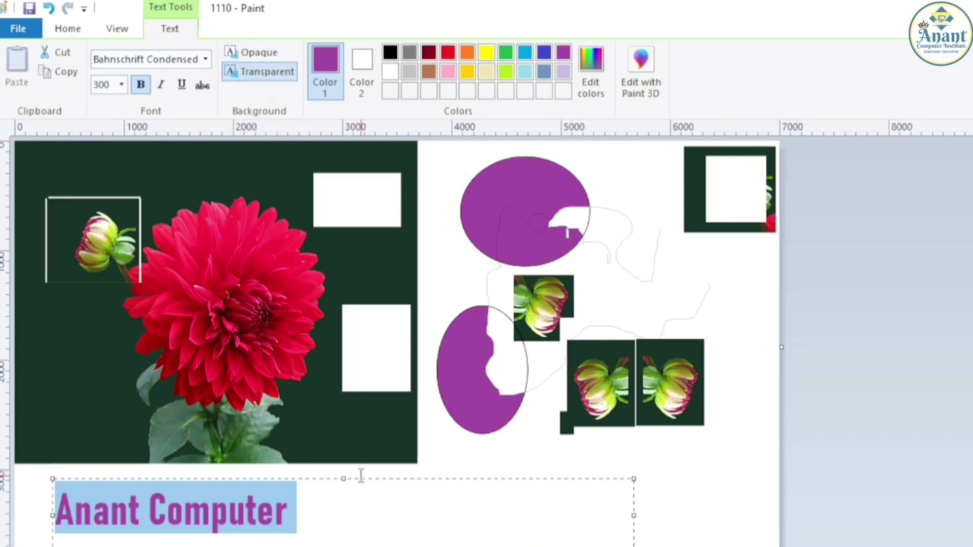
pyautogui.click(259, 53)
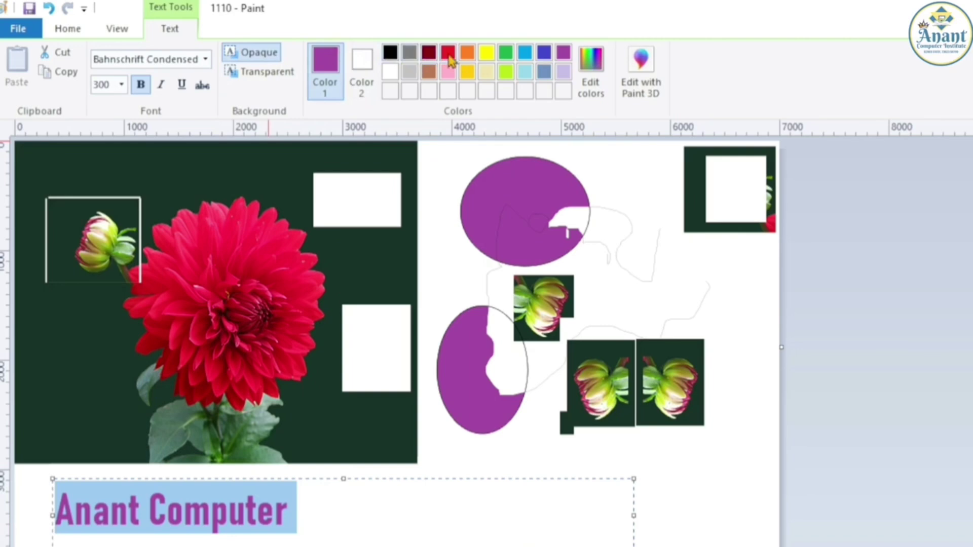
# Color the text orange with a green Color 2 background, and compare Transparent with Opaque, keeping Opaque.
pyautogui.click(468, 52)
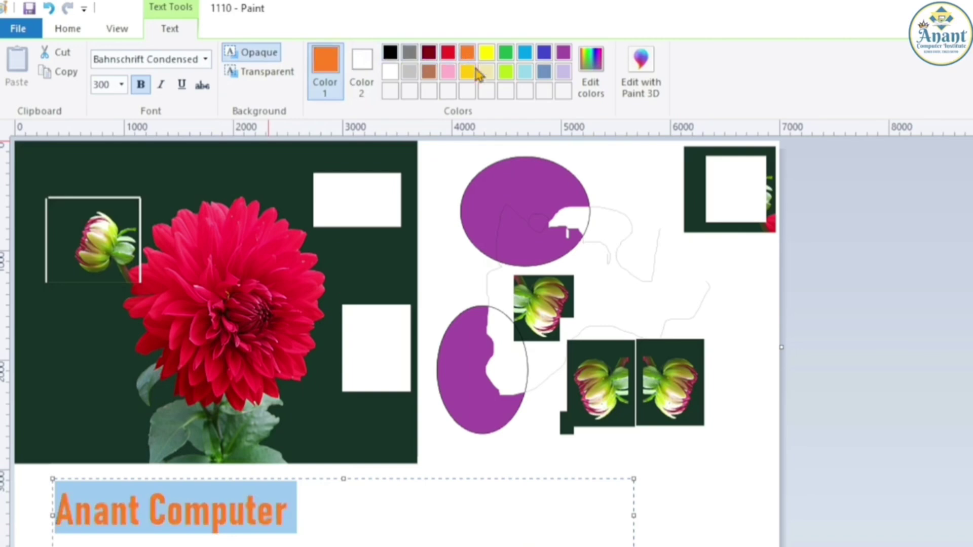
pyautogui.click(362, 71)
pyautogui.click(505, 54)
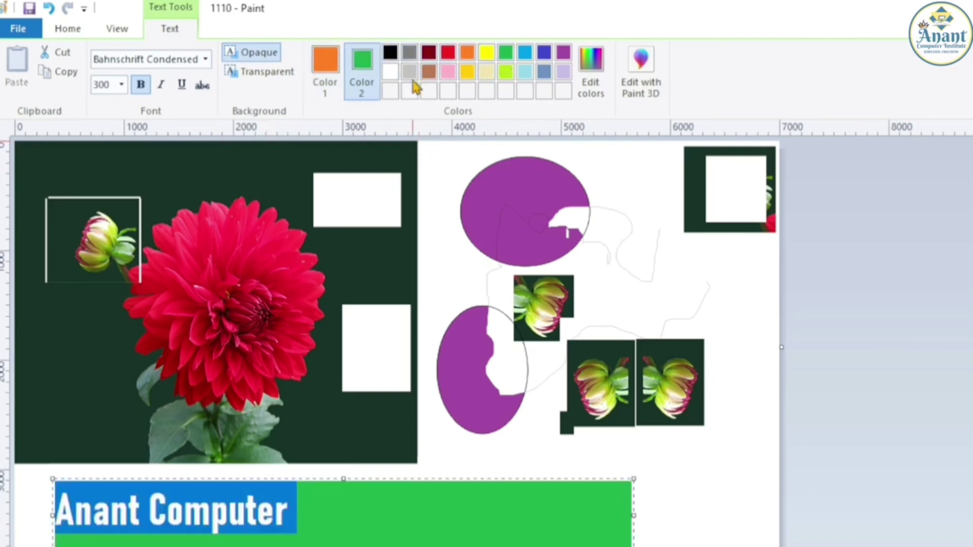
pyautogui.click(324, 71)
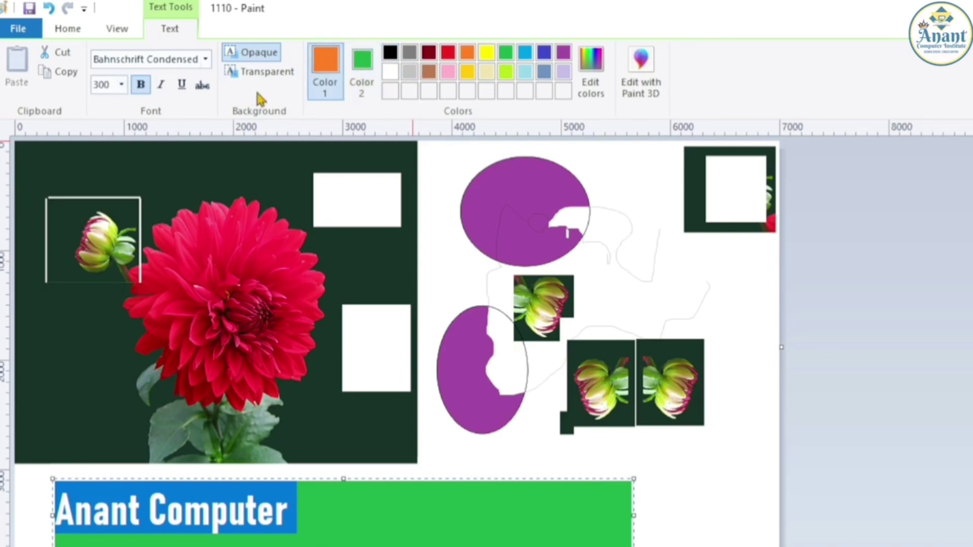
pyautogui.click(266, 71)
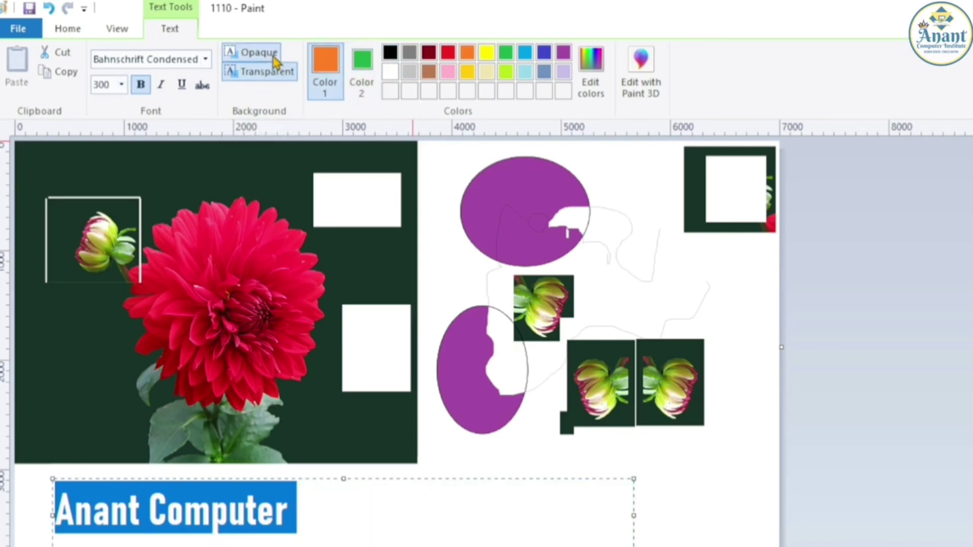
pyautogui.click(268, 53)
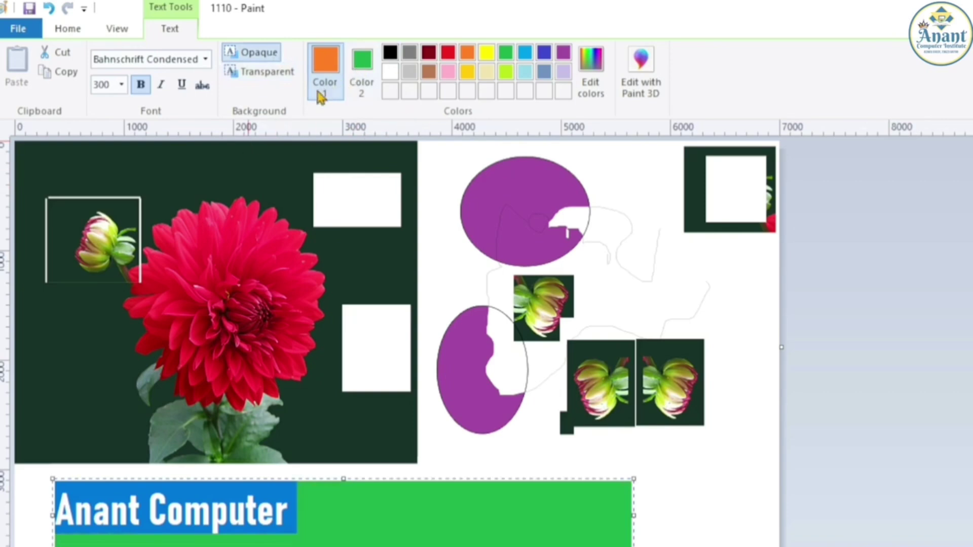
# Recolor the whole "Anant Computer" text, trying red and settling on indigo for Color 1.
pyautogui.moveTo(321, 523); pyautogui.dragTo(35, 513)
pyautogui.click(449, 53)
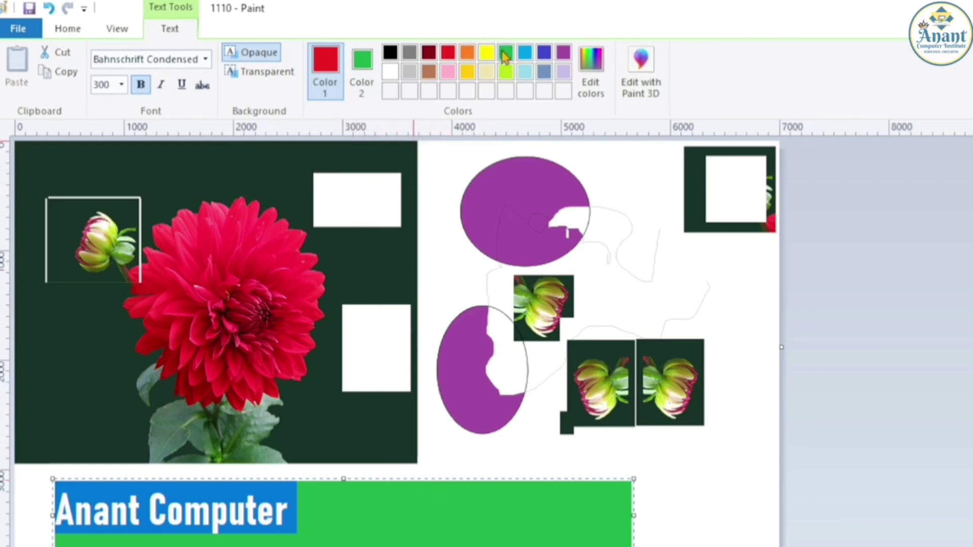
pyautogui.click(546, 53)
pyautogui.click(364, 511)
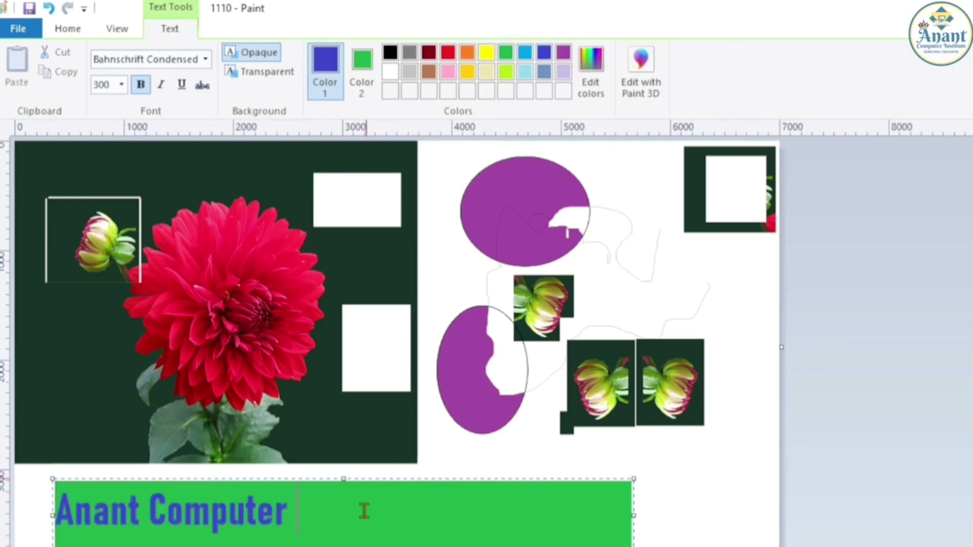
# Commit the text to the canvas, try a second opaque text box beside it, and undo the added text.
pyautogui.click(373, 473)
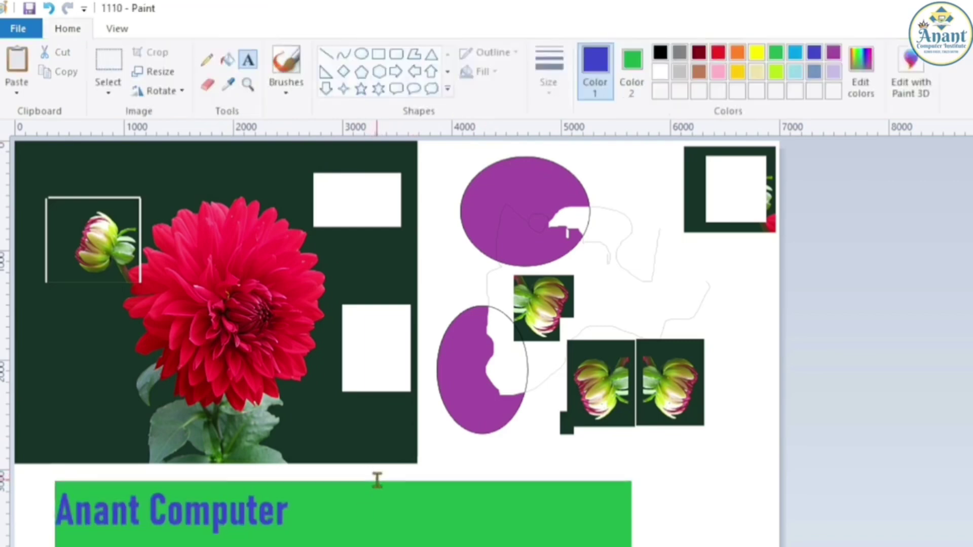
pyautogui.click(373, 480)
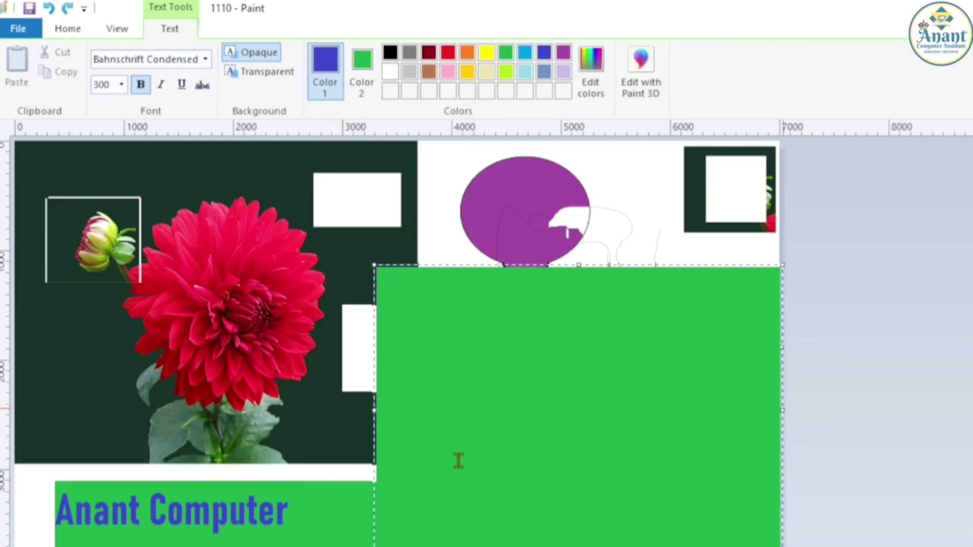
pyautogui.click(280, 452)
pyautogui.hotkey('ctrl', 'z')
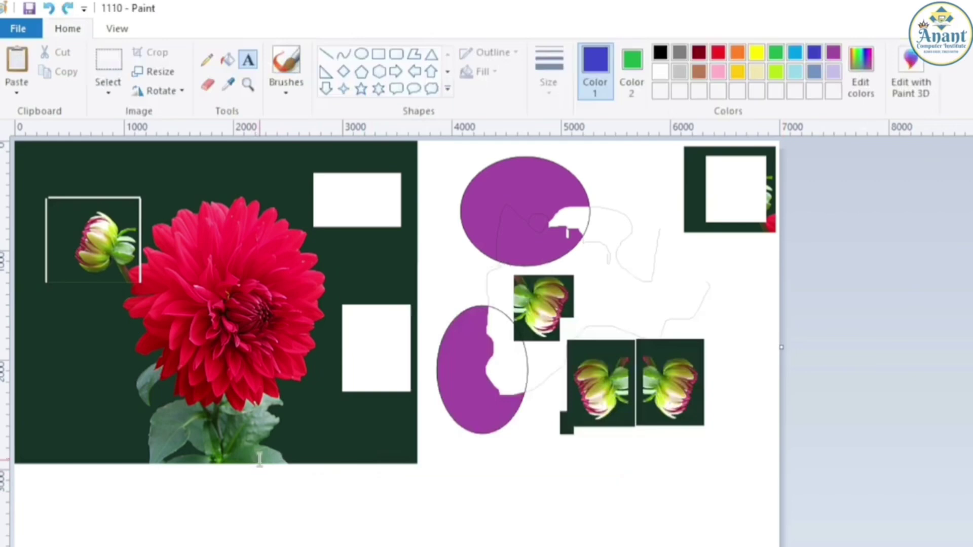
# Erase freehand strokes across the dark background beside the flower, using yellow as Color 2.
pyautogui.hotkey('ctrl', 'y')
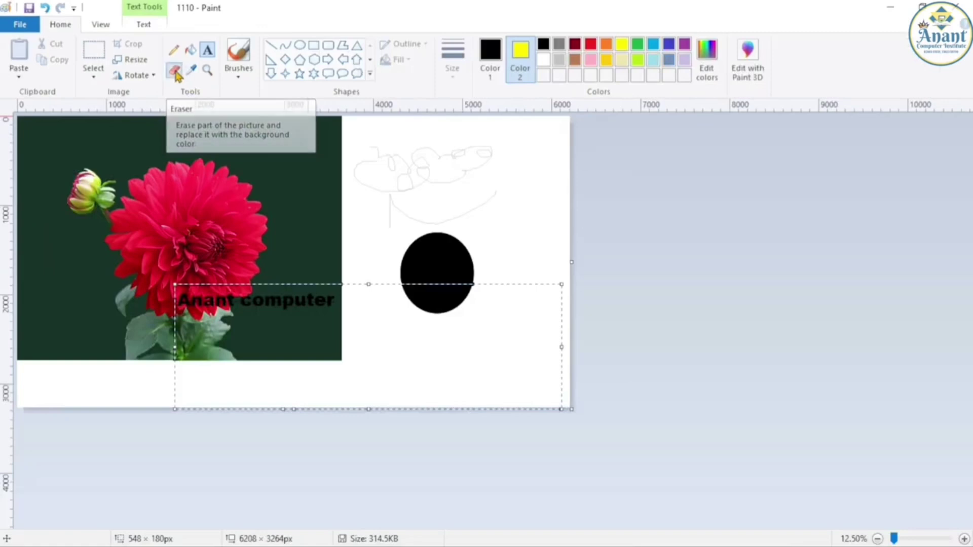
pyautogui.click(175, 71)
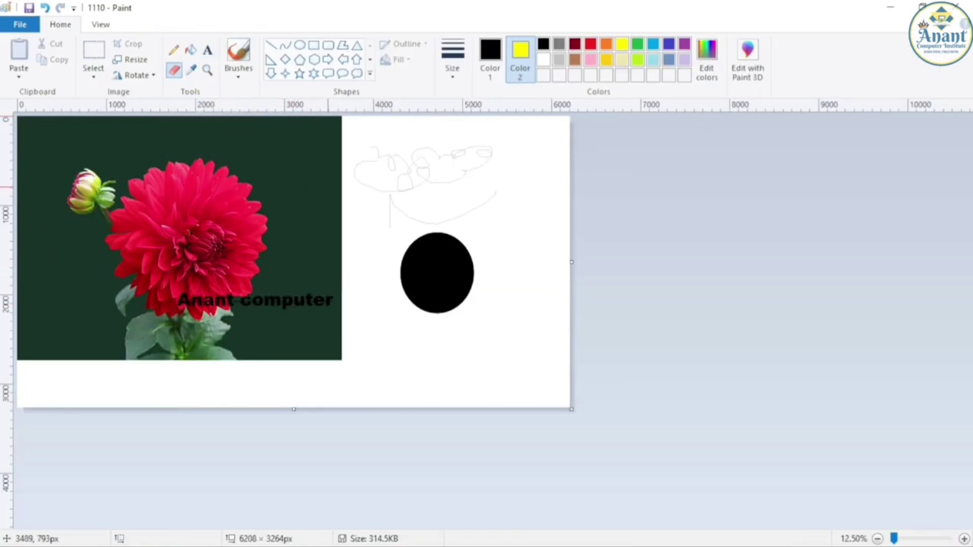
pyautogui.moveTo(343, 189)
pyautogui.mouseDown()
pyautogui.moveTo(308, 194)
pyautogui.moveTo(317, 183)
pyautogui.mouseUp()
pyautogui.moveTo(280, 179)
pyautogui.mouseDown()
pyautogui.moveTo(312, 147)
pyautogui.moveTo(304, 199)
pyautogui.moveTo(311, 167)
pyautogui.mouseUp()
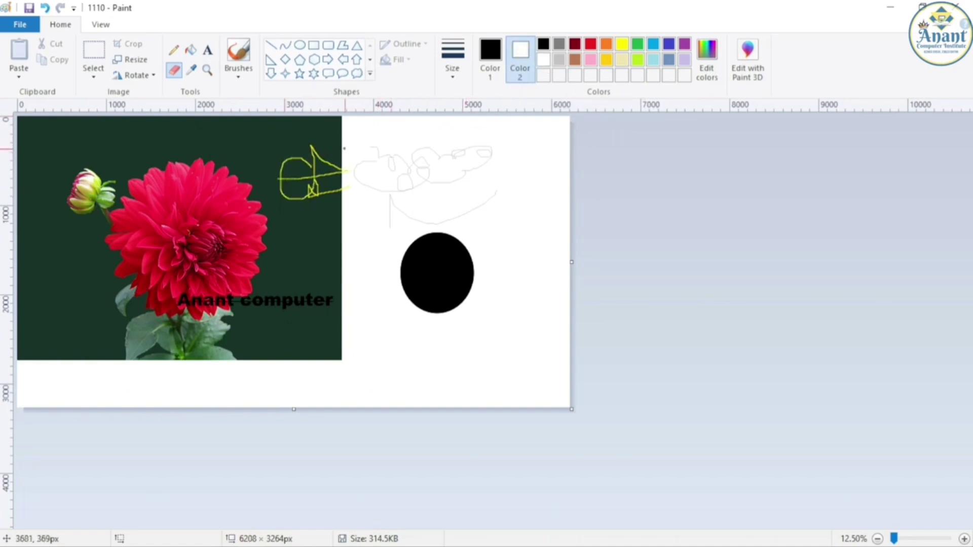
# Erase over the yellow marks with white as Color 2, and enlarge the eraser for thick strokes above the flower.
pyautogui.moveTo(343, 147)
pyautogui.mouseDown()
pyautogui.moveTo(307, 194)
pyautogui.moveTo(344, 182)
pyautogui.mouseUp()
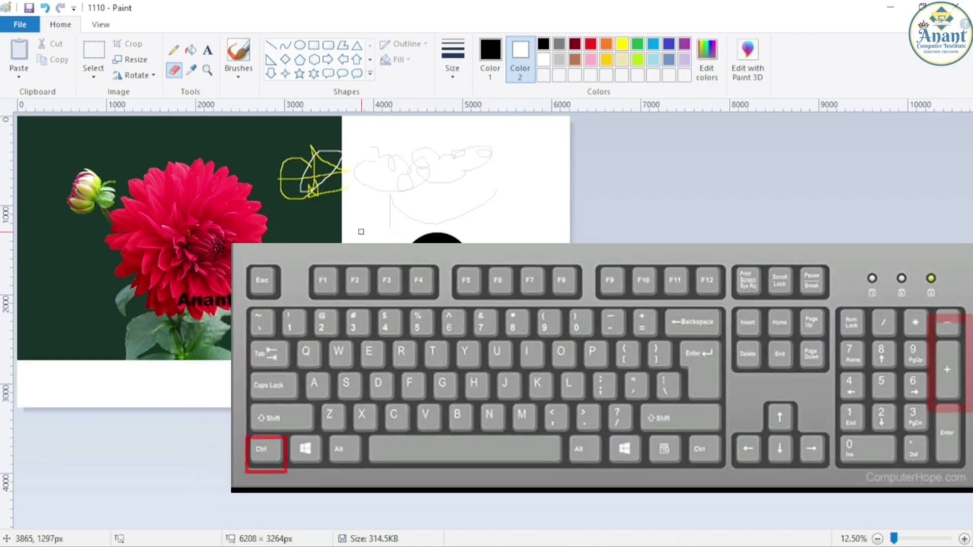
pyautogui.hotkey('ctrl', '+')
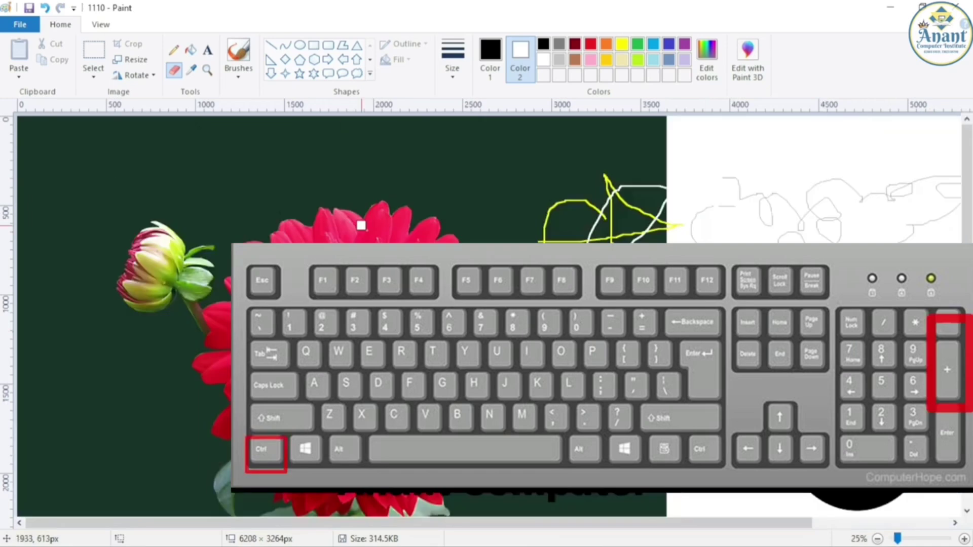
pyautogui.moveTo(527, 180)
pyautogui.mouseDown()
pyautogui.moveTo(476, 180)
pyautogui.moveTo(466, 194)
pyautogui.moveTo(442, 200)
pyautogui.moveTo(412, 195)
pyautogui.moveTo(566, 201)
pyautogui.moveTo(675, 225)
pyautogui.moveTo(451, 185)
pyautogui.moveTo(489, 185)
pyautogui.moveTo(416, 199)
pyautogui.mouseUp()
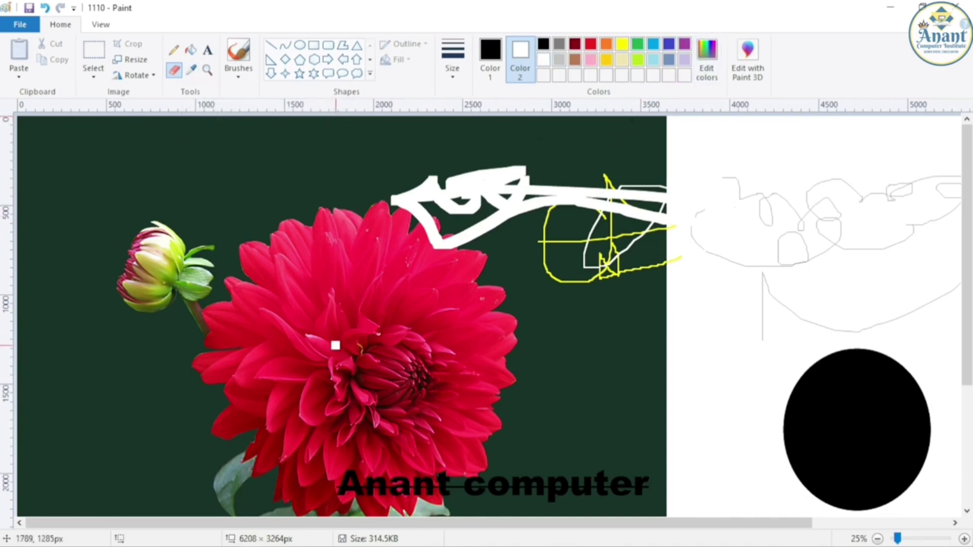
# Sample the flower's dark red as Color 1 and draw a circle about 481 × 465 px on the dark background above the flower.
pyautogui.click(195, 69)
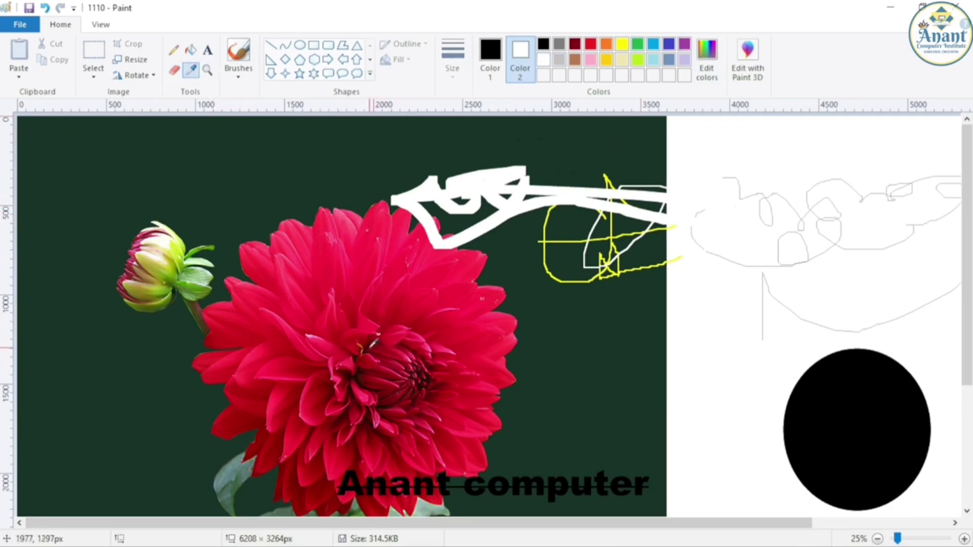
pyautogui.click(491, 55)
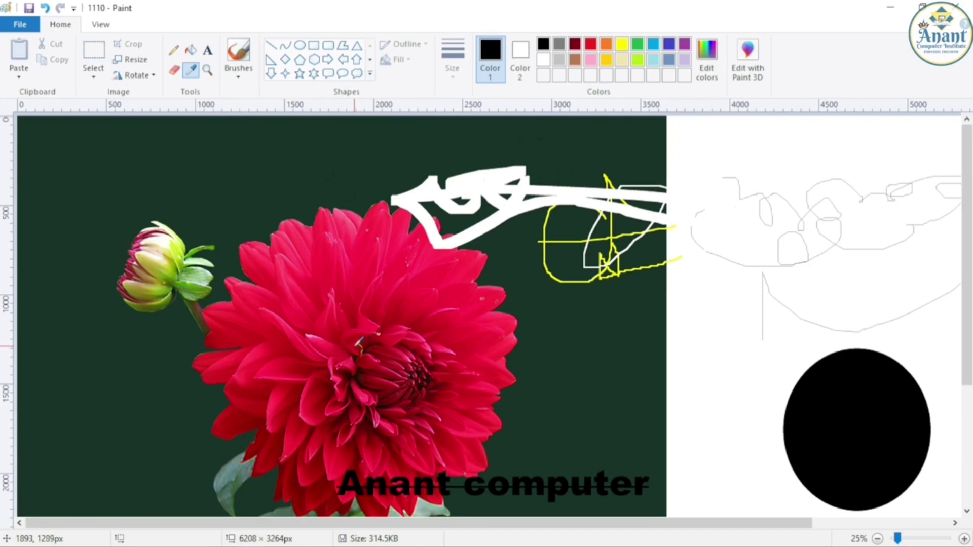
pyautogui.click(356, 346)
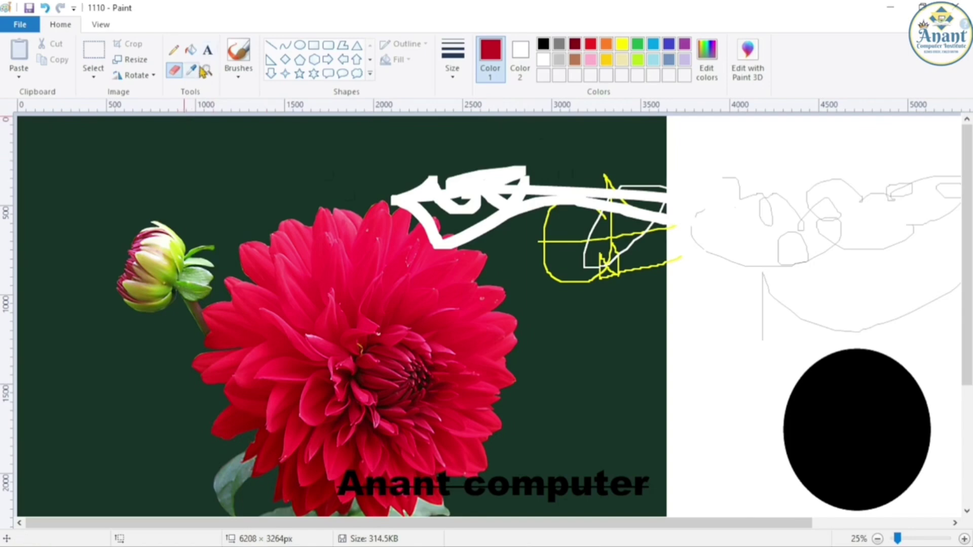
pyautogui.click(299, 45)
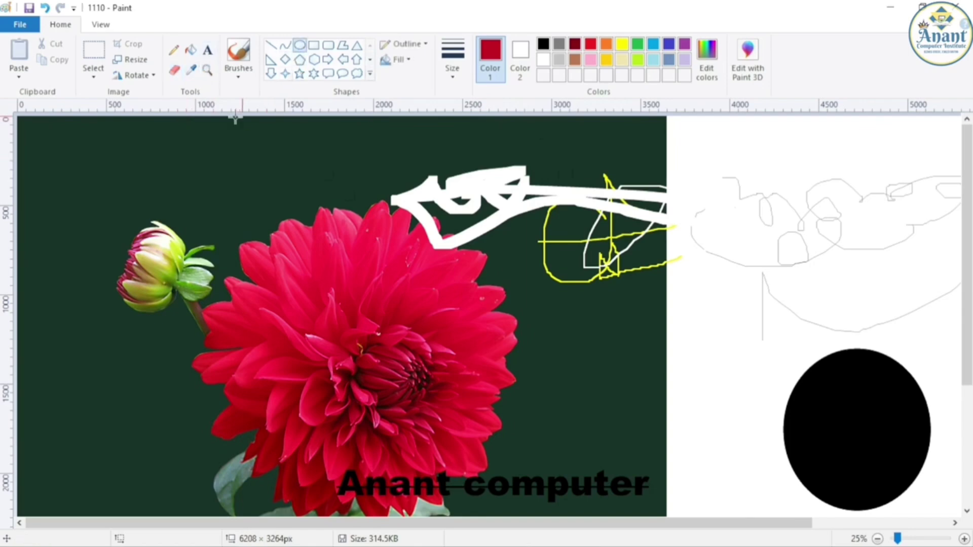
pyautogui.moveTo(195, 132)
pyautogui.mouseDown()
pyautogui.moveTo(269, 173)
pyautogui.moveTo(282, 216)
pyautogui.mouseUp()
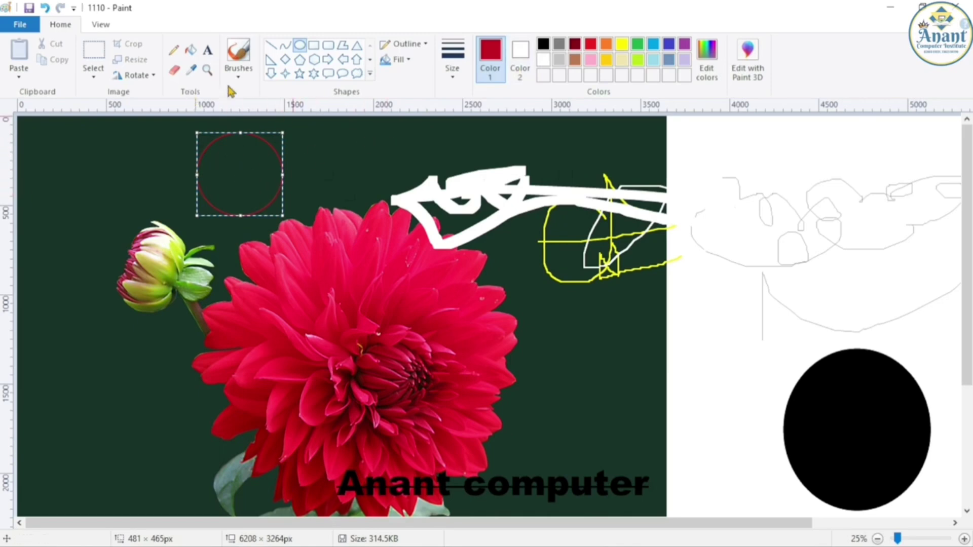
# Inspect the red circle with the Magnifier up to 300%, and return the view to 12.5%.
pyautogui.click(208, 70)
pyautogui.rightClick(250, 150)
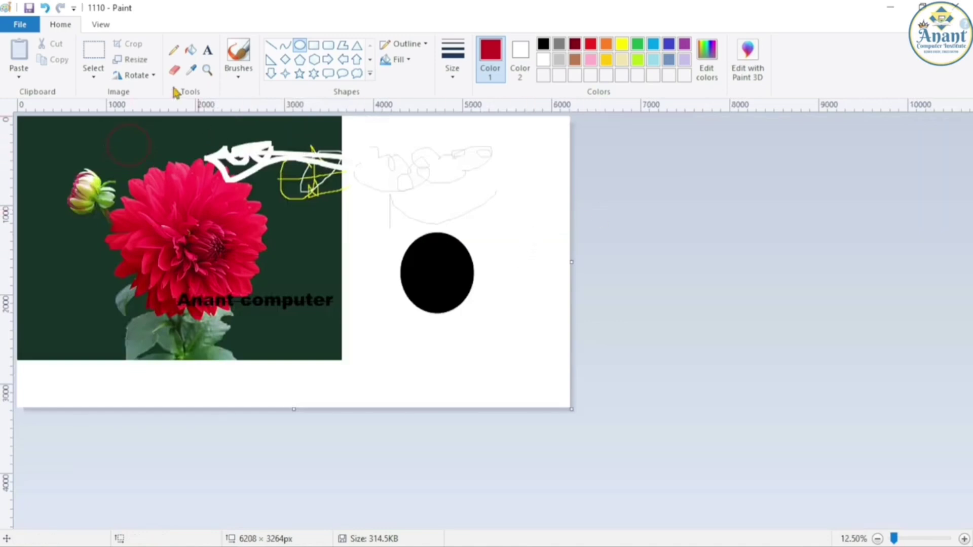
pyautogui.click(208, 72)
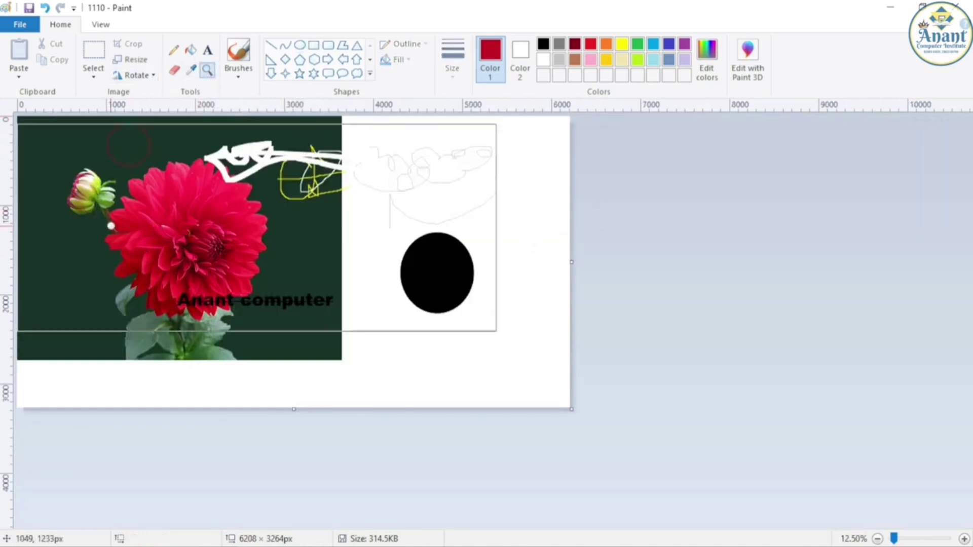
pyautogui.click(243, 226)
pyautogui.click(261, 215)
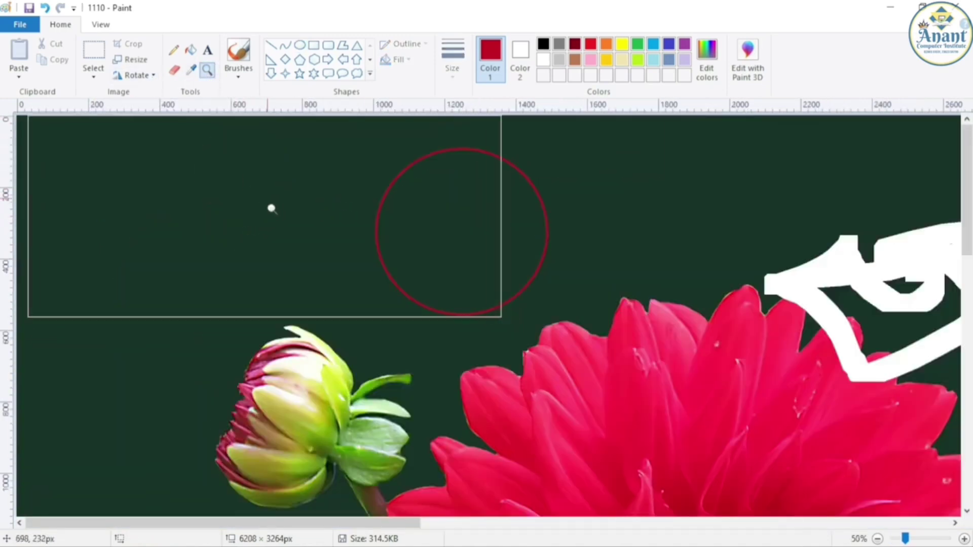
pyautogui.click(495, 223)
pyautogui.click(459, 304)
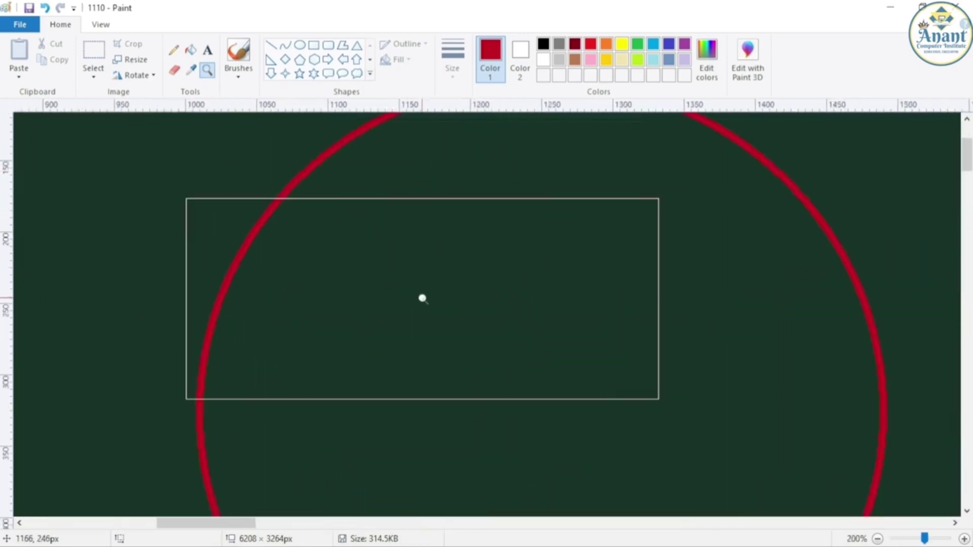
pyautogui.click(520, 328)
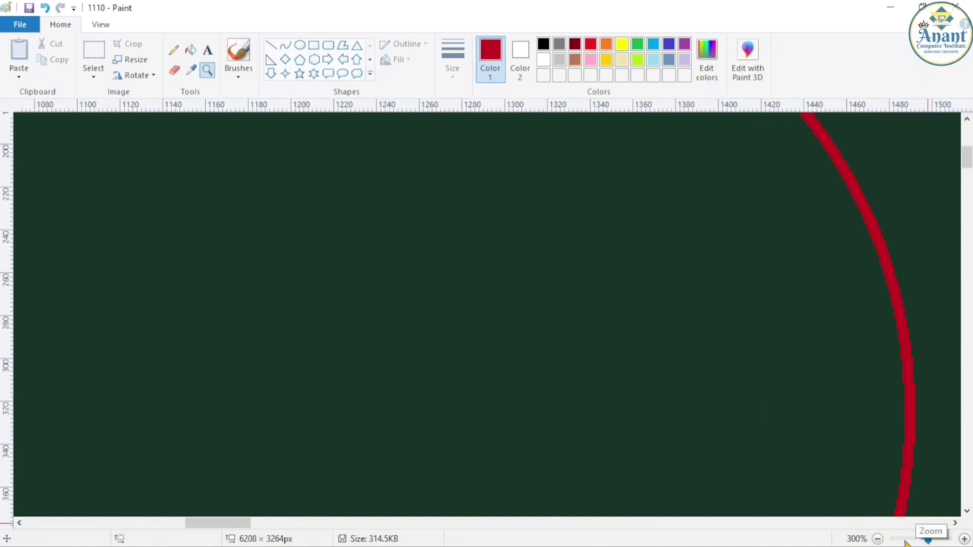
pyautogui.click(878, 540)
pyautogui.click(879, 539)
pyautogui.click(879, 539)
pyautogui.click(878, 539)
pyautogui.click(878, 539)
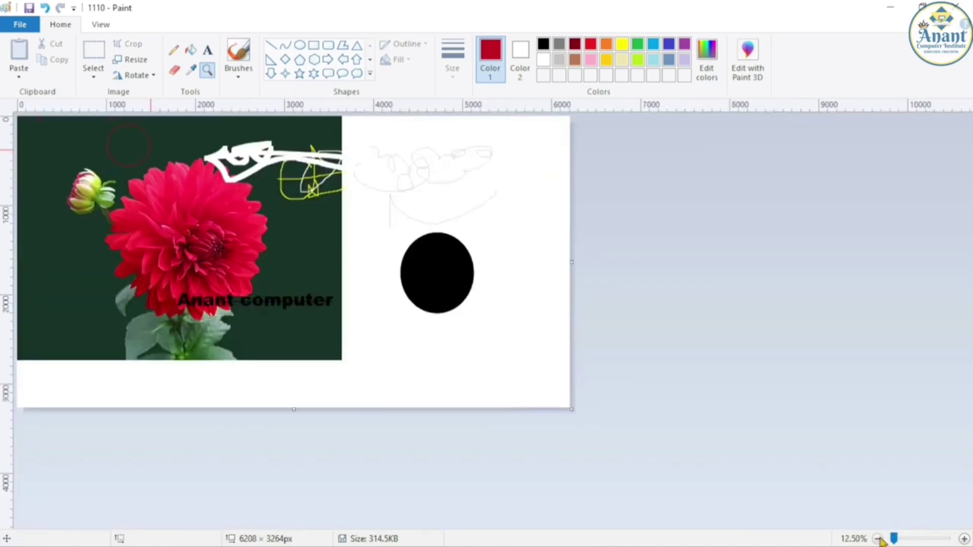
# Paint several dark red strokes with the Oil brush over and around the black circle.
pyautogui.click(237, 59)
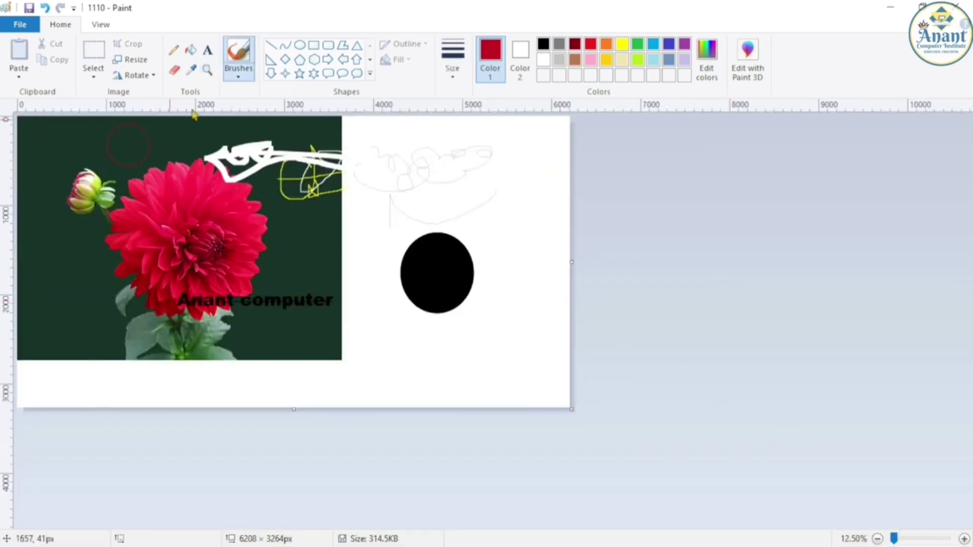
pyautogui.click(237, 76)
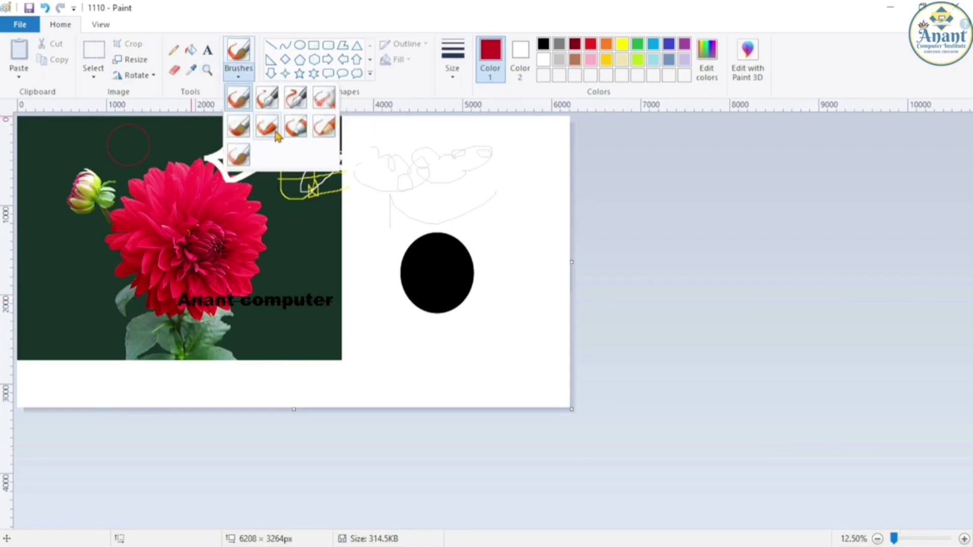
pyautogui.click(238, 126)
pyautogui.moveTo(410, 191)
pyautogui.mouseDown()
pyautogui.moveTo(437, 237)
pyautogui.moveTo(431, 256)
pyautogui.mouseUp()
pyautogui.moveTo(509, 204)
pyautogui.mouseDown()
pyautogui.moveTo(511, 279)
pyautogui.moveTo(492, 301)
pyautogui.mouseUp()
pyautogui.click(475, 257)
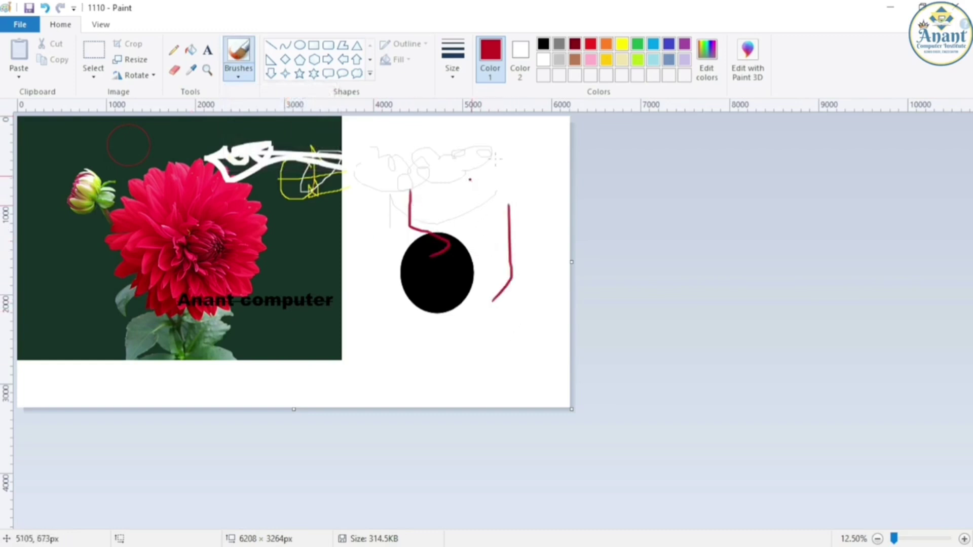
pyautogui.moveTo(479, 171); pyautogui.dragTo(514, 266)
pyautogui.moveTo(506, 220)
pyautogui.mouseDown()
pyautogui.moveTo(471, 277)
pyautogui.moveTo(444, 288)
pyautogui.mouseUp()
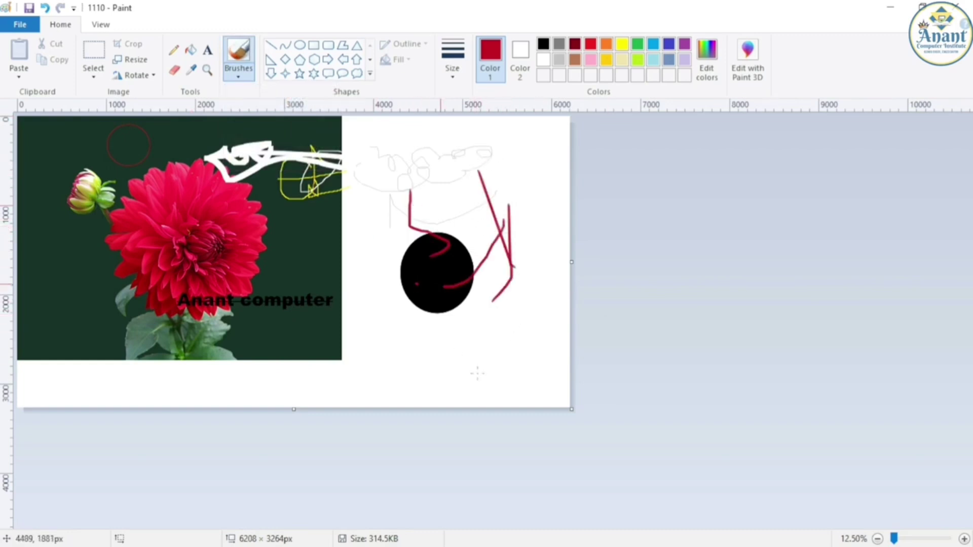
pyautogui.moveTo(472, 370); pyautogui.dragTo(418, 286)
# Paint thin dark red strokes with Calligraphy brush 2 on the white area above the black circle and beside it.
pyautogui.click(238, 73)
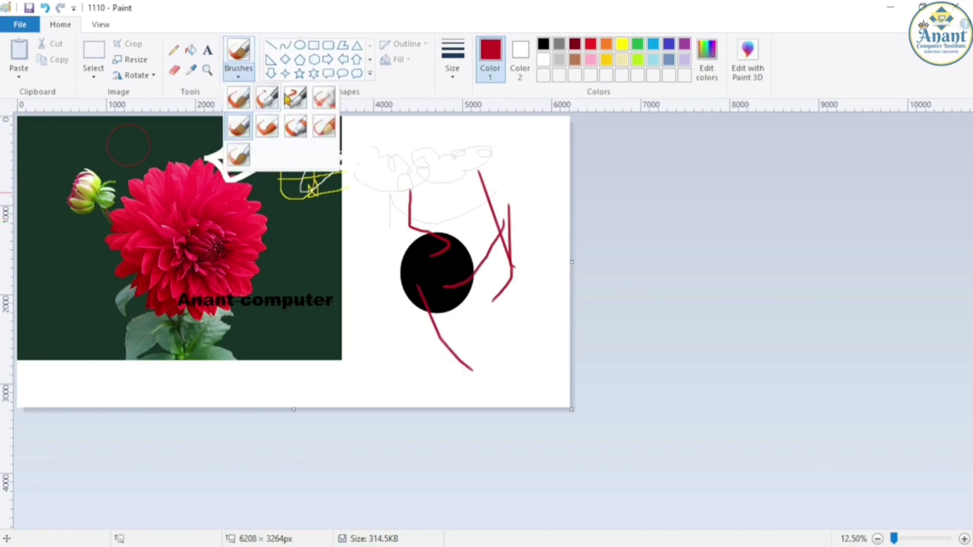
pyautogui.click(302, 98)
pyautogui.moveTo(470, 131)
pyautogui.mouseDown()
pyautogui.moveTo(421, 163)
pyautogui.moveTo(358, 144)
pyautogui.moveTo(388, 255)
pyautogui.mouseUp()
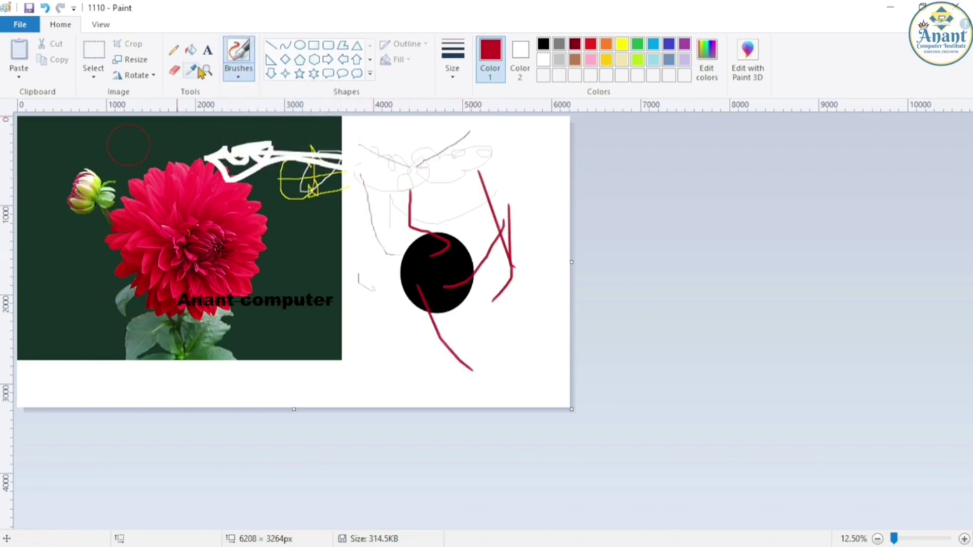
# Return to the Oil brush and paint curved strokes across the boundary between the flower photo and the white area.
pyautogui.click(238, 56)
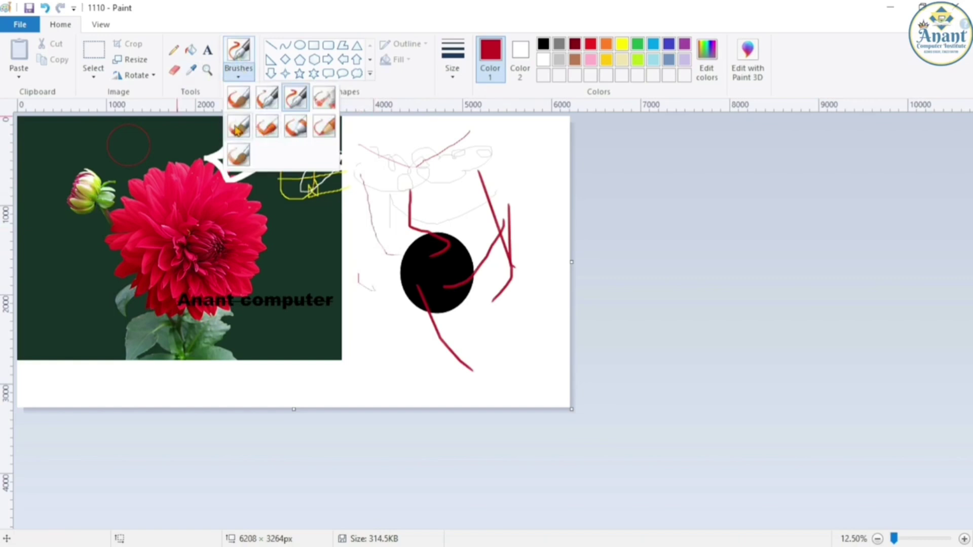
pyautogui.click(238, 127)
pyautogui.moveTo(361, 235); pyautogui.dragTo(319, 270)
pyautogui.moveTo(414, 291); pyautogui.dragTo(340, 278)
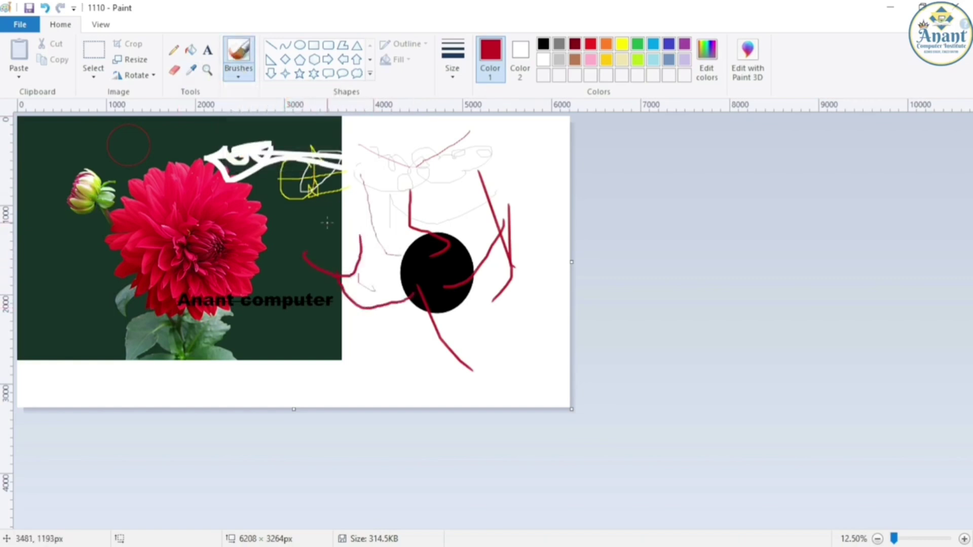
pyautogui.click(248, 75)
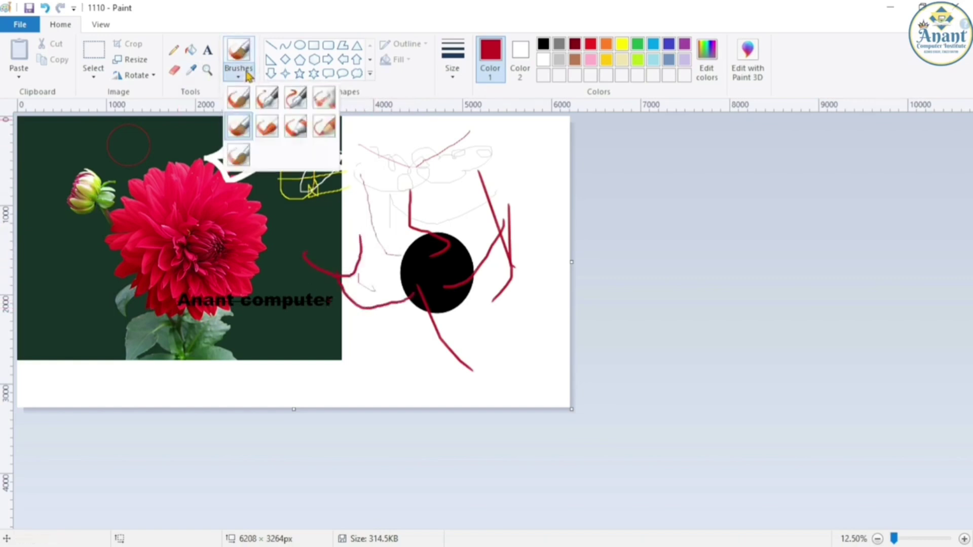
pyautogui.click(239, 128)
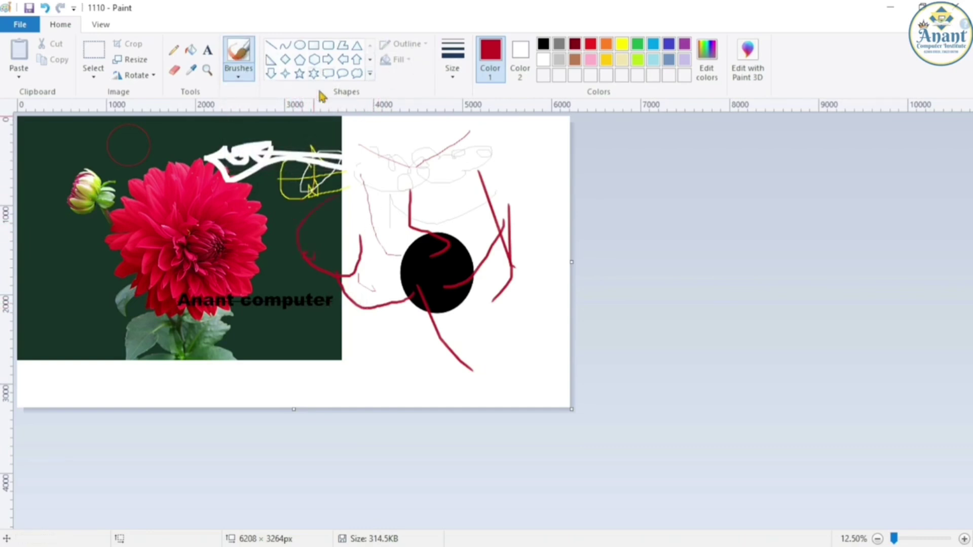
# Enlarge the canvas to about 6472 × 4168 px and draw a rectangle with a diamond inside it below the flower photo.
pyautogui.click(271, 48)
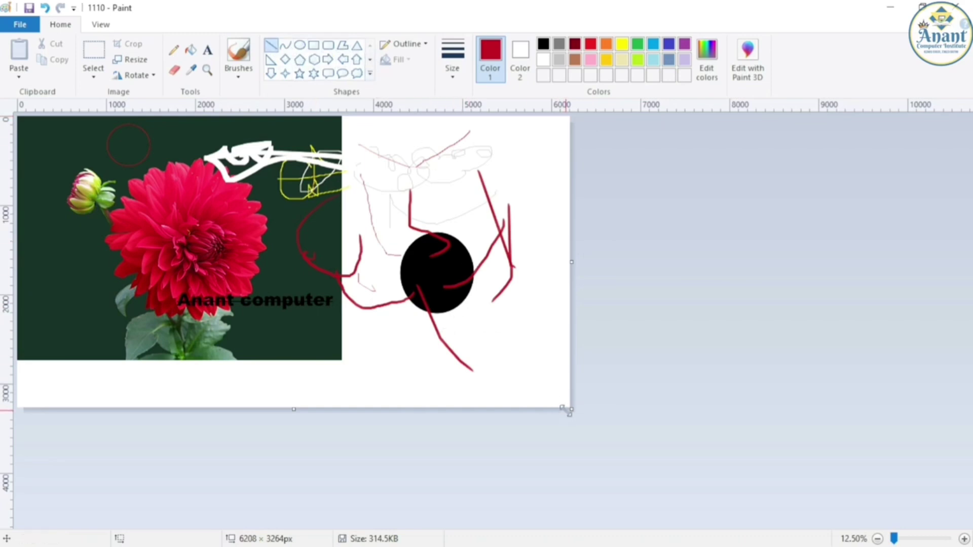
pyautogui.moveTo(571, 409); pyautogui.dragTo(595, 490)
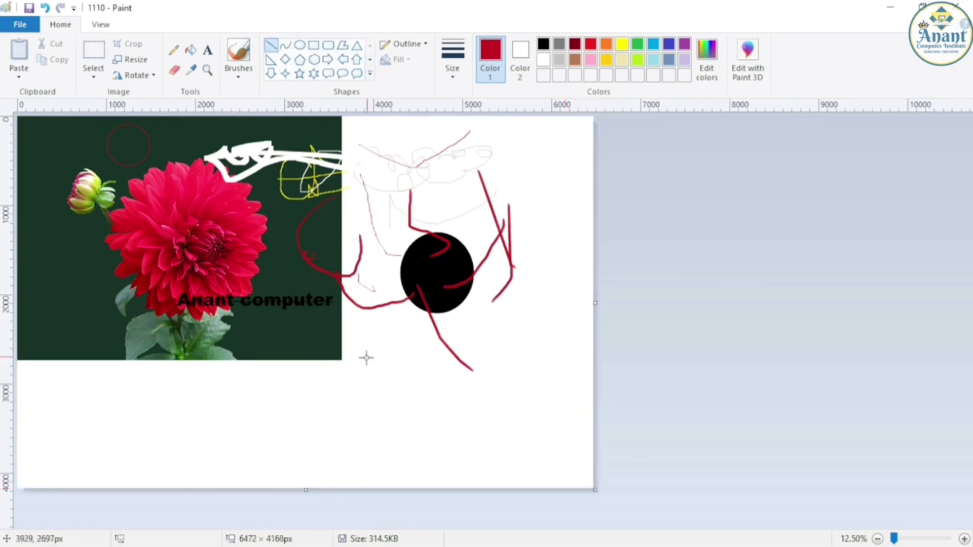
pyautogui.click(314, 46)
pyautogui.moveTo(117, 373); pyautogui.dragTo(304, 442)
pyautogui.click(286, 59)
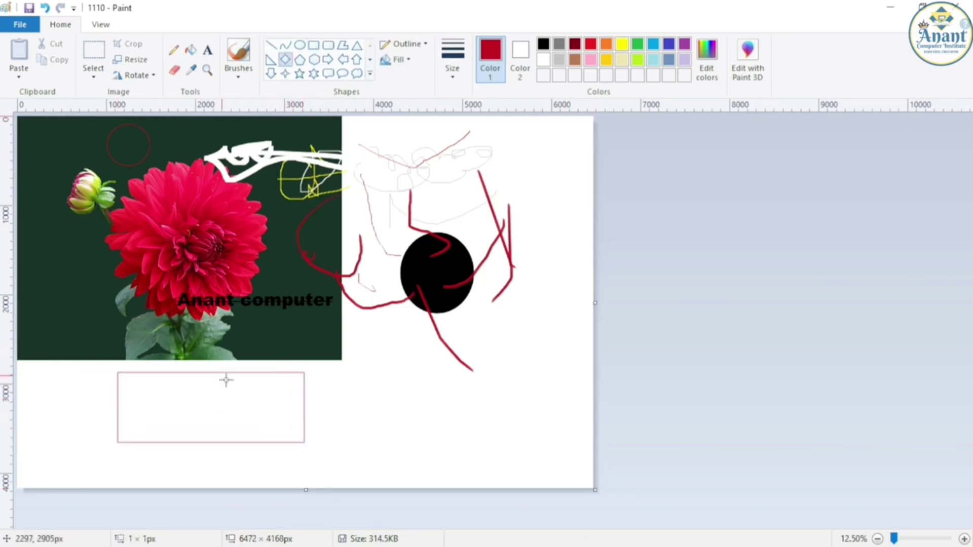
pyautogui.moveTo(222, 376); pyautogui.dragTo(301, 443)
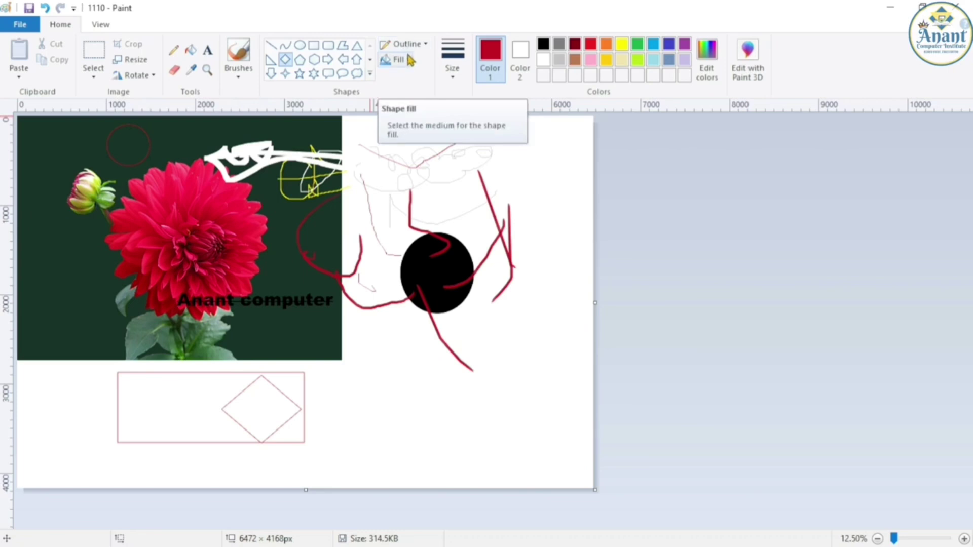
# Draw a circle about 1121 × 1057 px below the black circle, nudge it upward and set it to No outline.
pyautogui.click(303, 47)
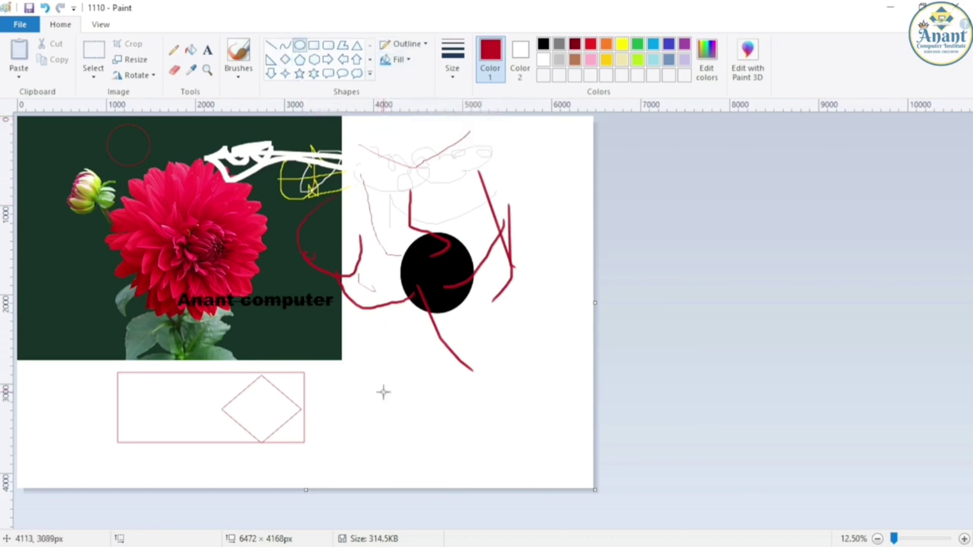
pyautogui.moveTo(363, 371); pyautogui.dragTo(464, 466)
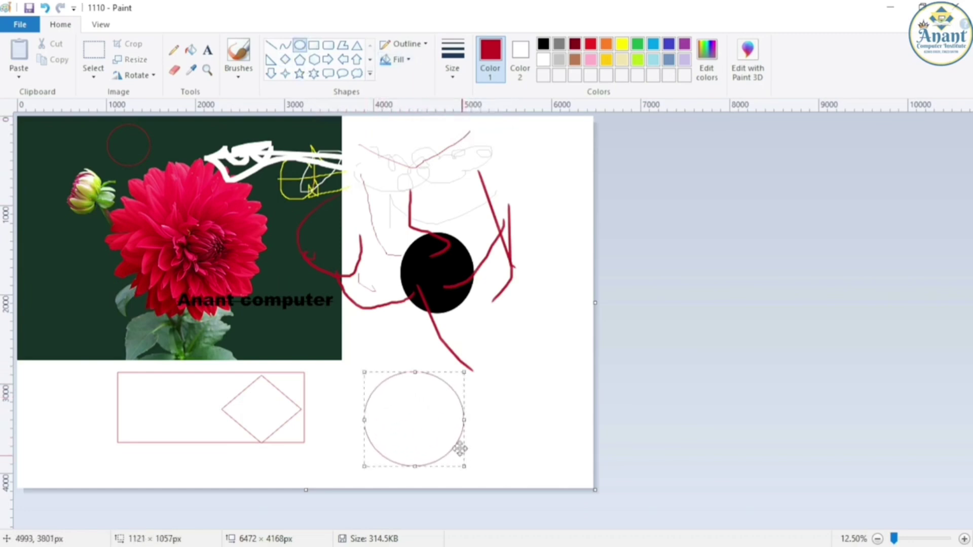
pyautogui.moveTo(437, 393); pyautogui.dragTo(434, 383)
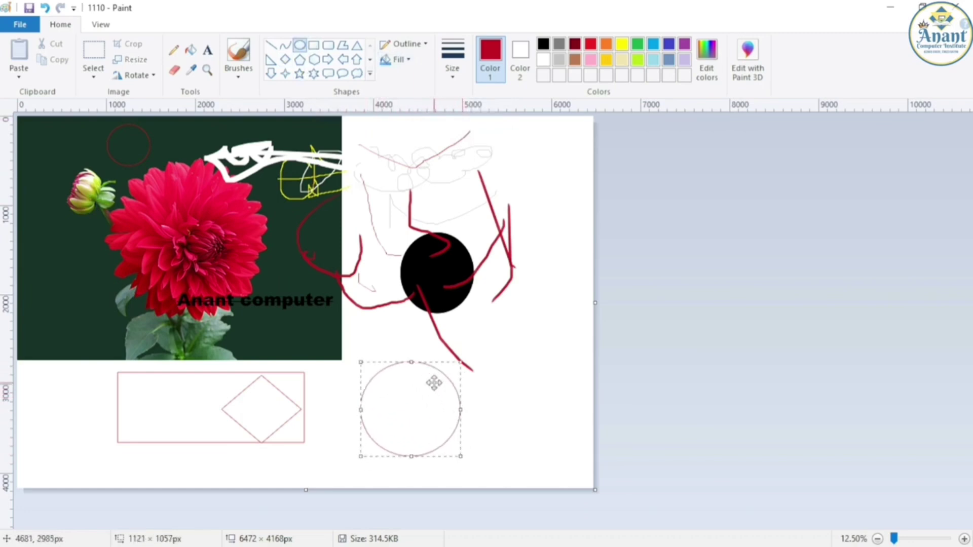
pyautogui.click(425, 45)
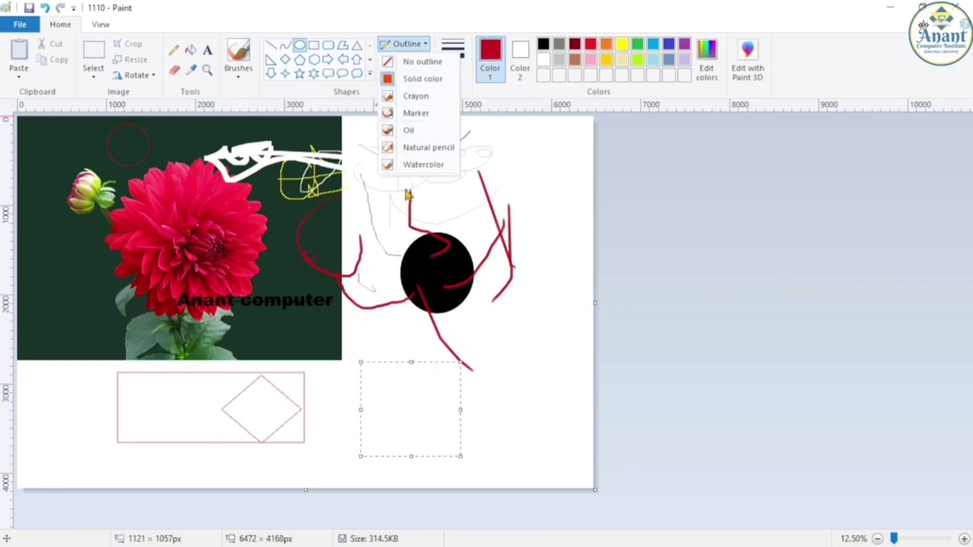
pyautogui.click(434, 67)
pyautogui.click(425, 49)
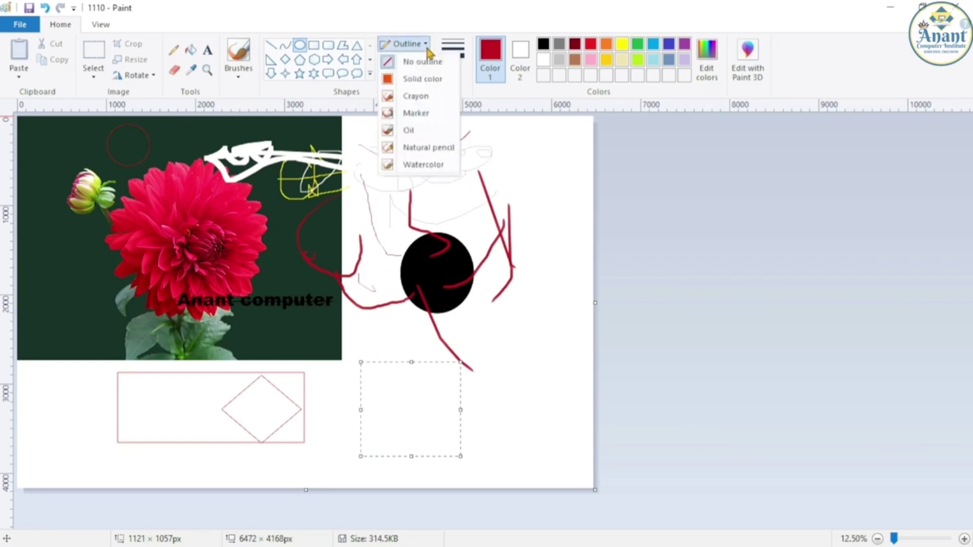
pyautogui.click(418, 65)
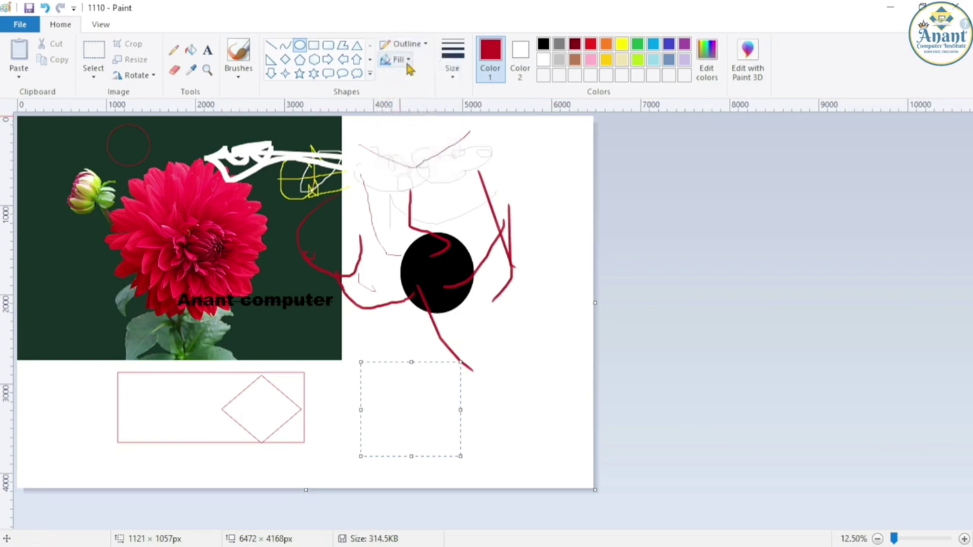
# Fill the circle with indigo through Color 2, trying gray and green as alternatives.
pyautogui.click(407, 60)
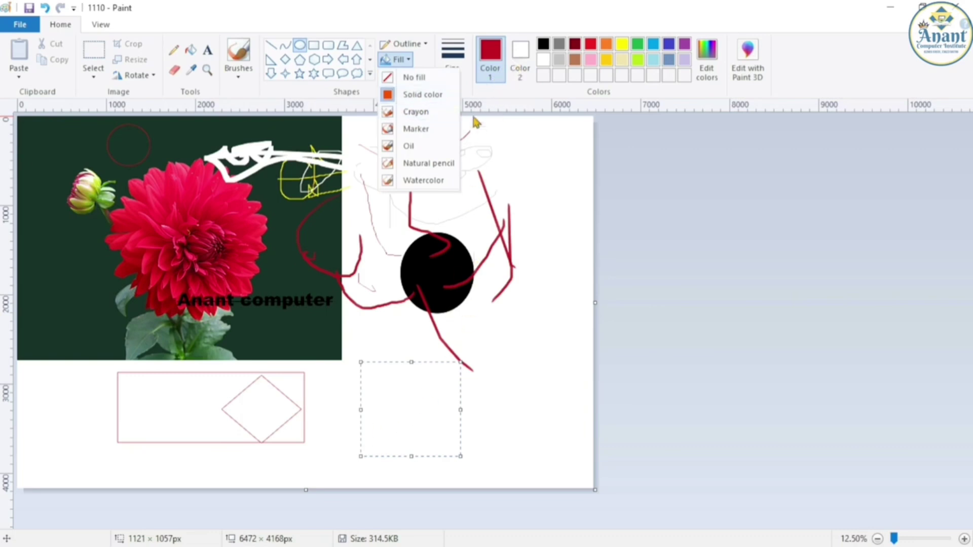
pyautogui.click(528, 62)
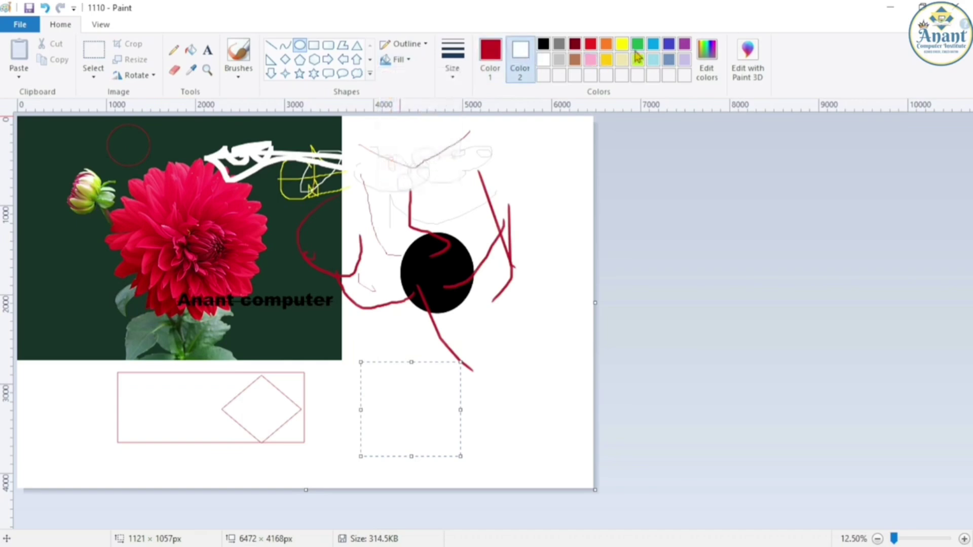
pyautogui.click(669, 45)
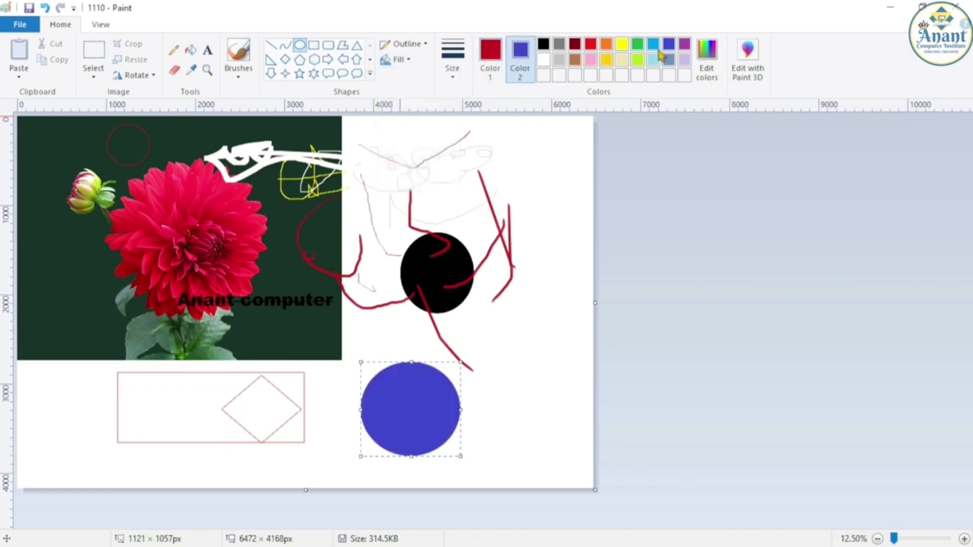
pyautogui.click(560, 47)
pyautogui.click(639, 45)
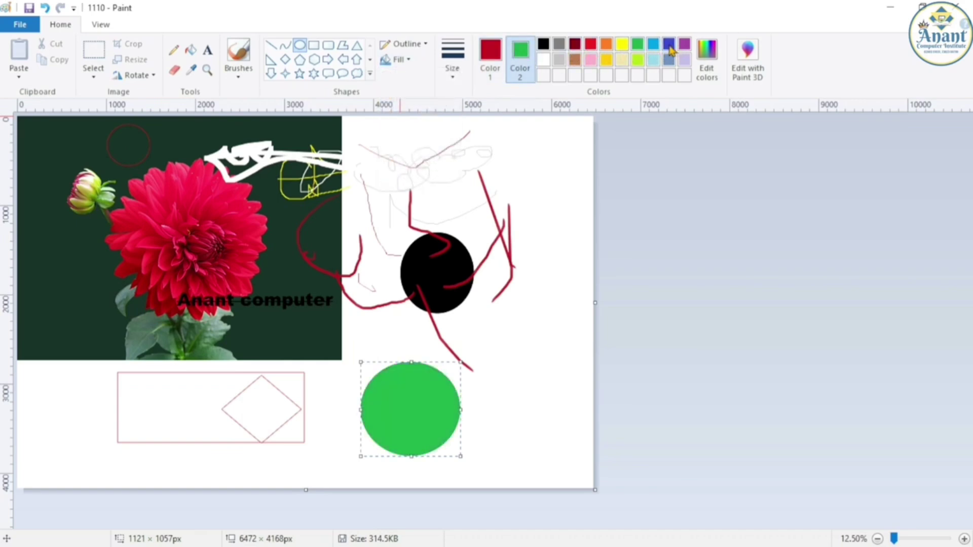
pyautogui.click(669, 46)
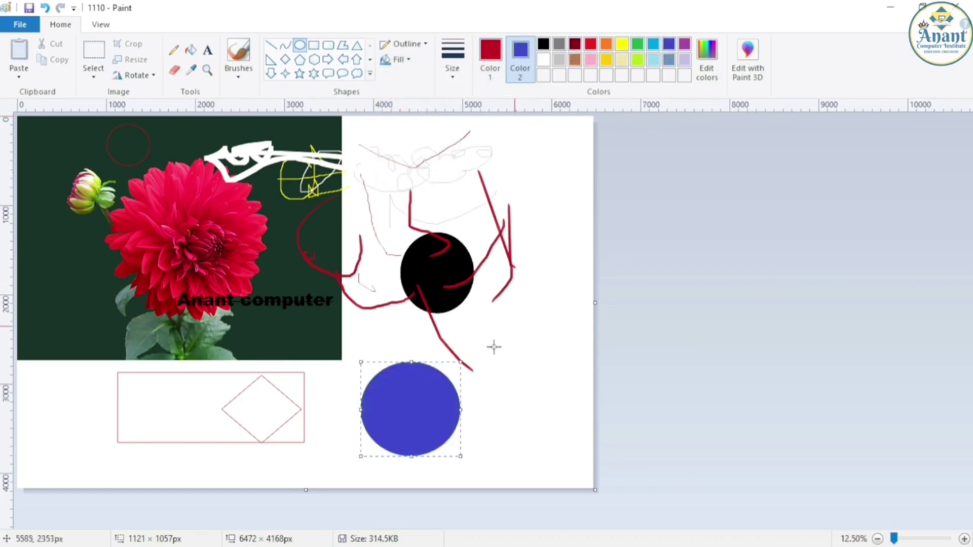
pyautogui.click(399, 60)
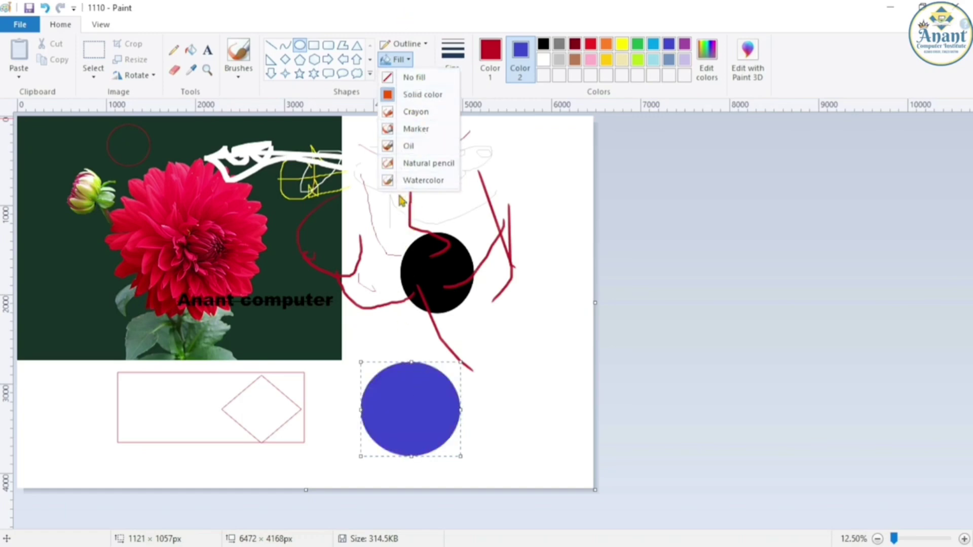
pyautogui.click(473, 83)
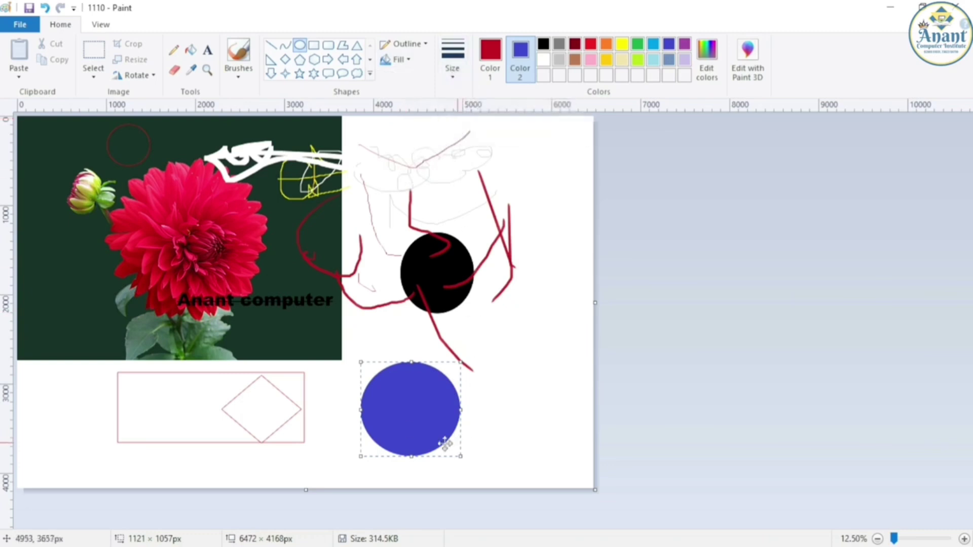
pyautogui.click(455, 76)
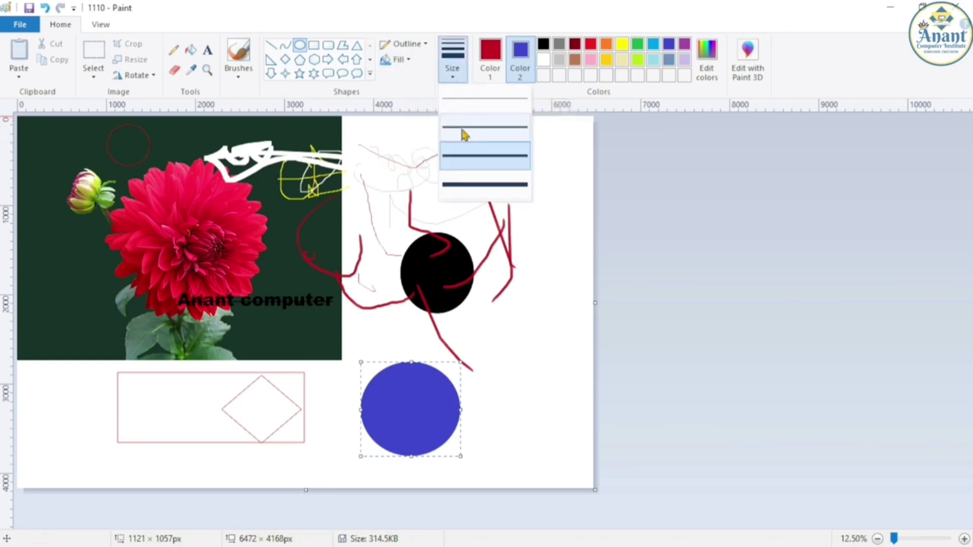
pyautogui.click(650, 236)
# Draw a near-vertical line about 81 × 2193 px near the canvas's outer edge, with Color 1 white and a solid color outline.
pyautogui.click(271, 47)
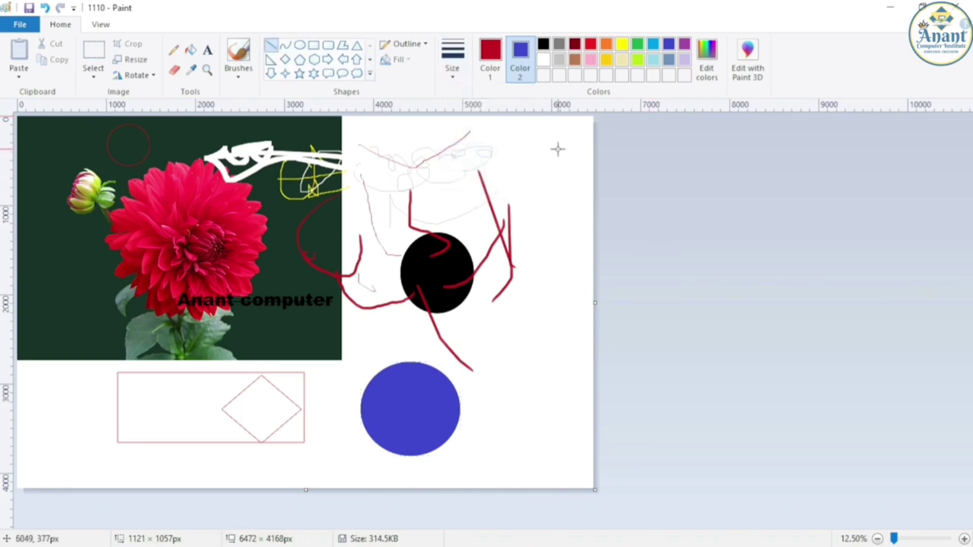
pyautogui.moveTo(559, 335); pyautogui.dragTo(559, 347)
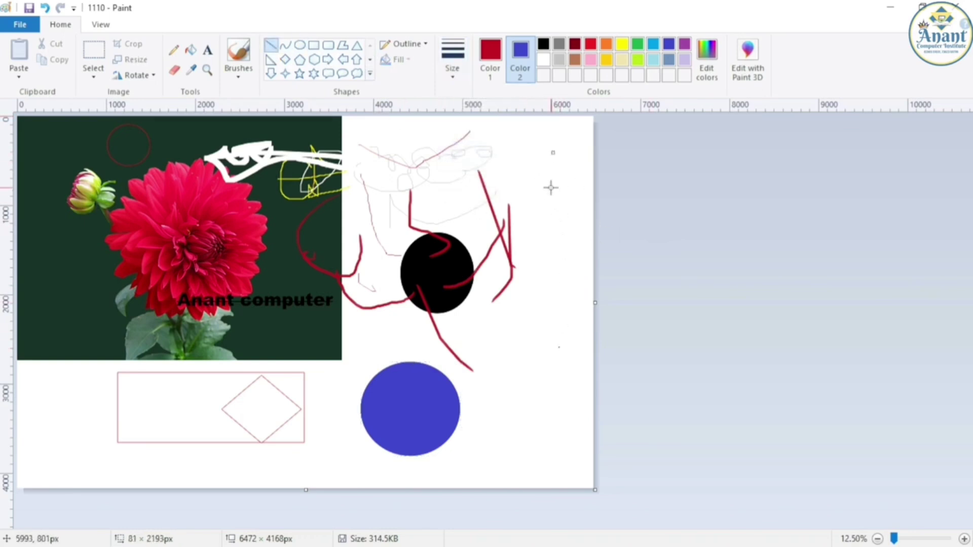
pyautogui.click(492, 60)
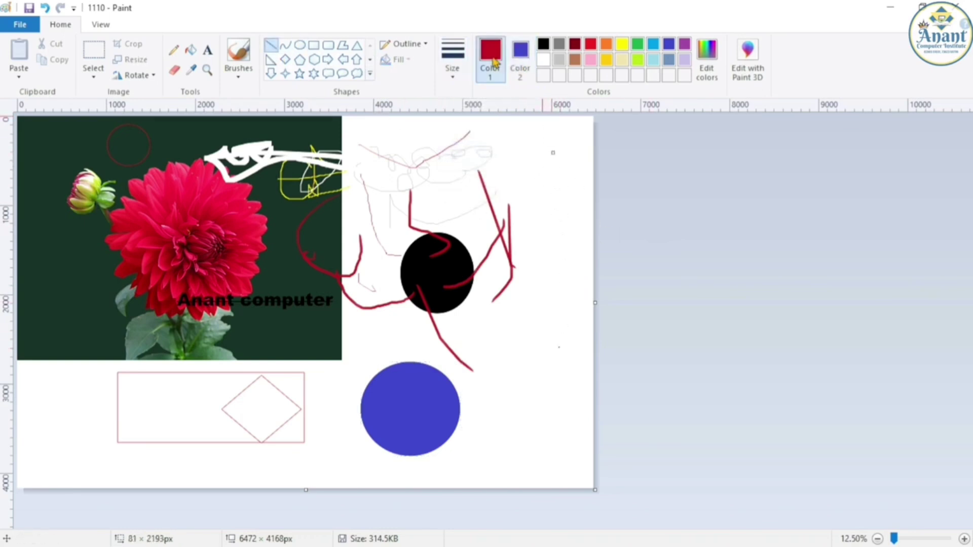
pyautogui.click(546, 60)
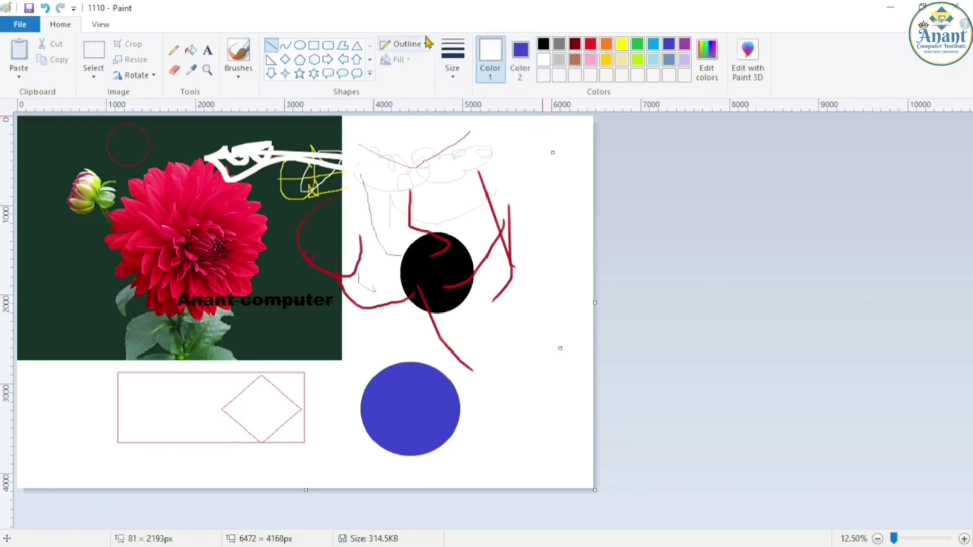
pyautogui.click(407, 44)
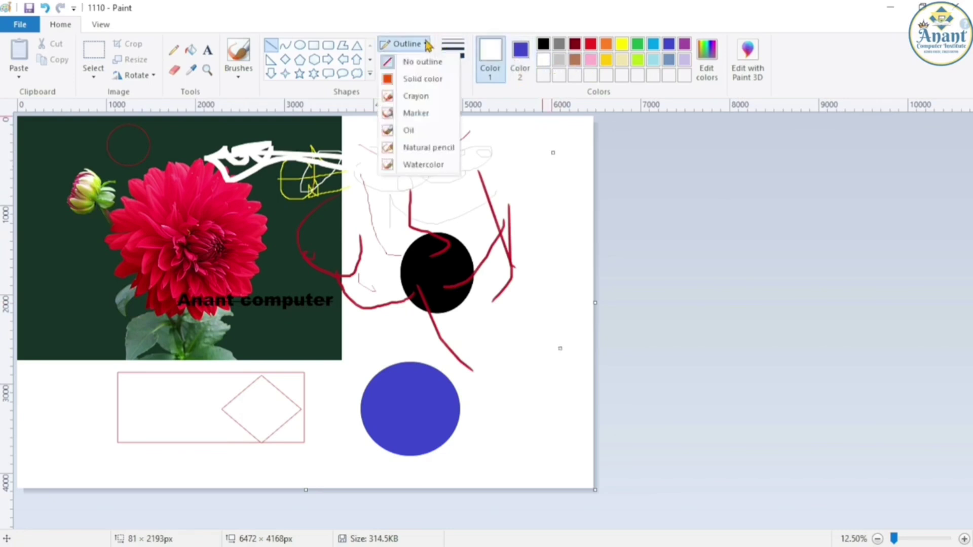
pyautogui.click(415, 81)
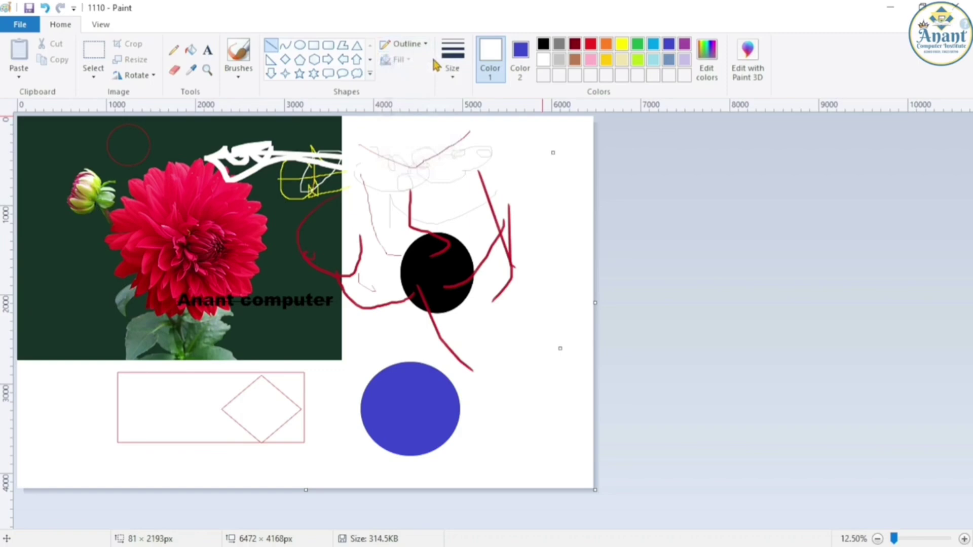
# Try brown for Color 2 and settle on dark red.
pyautogui.click(520, 58)
pyautogui.click(575, 60)
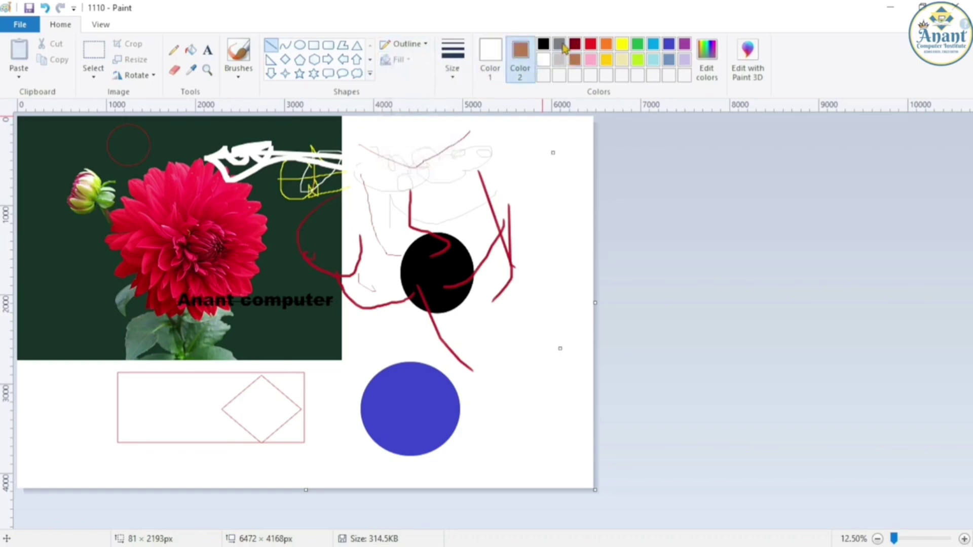
pyautogui.click(574, 45)
# Choose the thinnest line size and draw a slanted line about 721 × 2241 px, coloring it black.
pyautogui.click(454, 64)
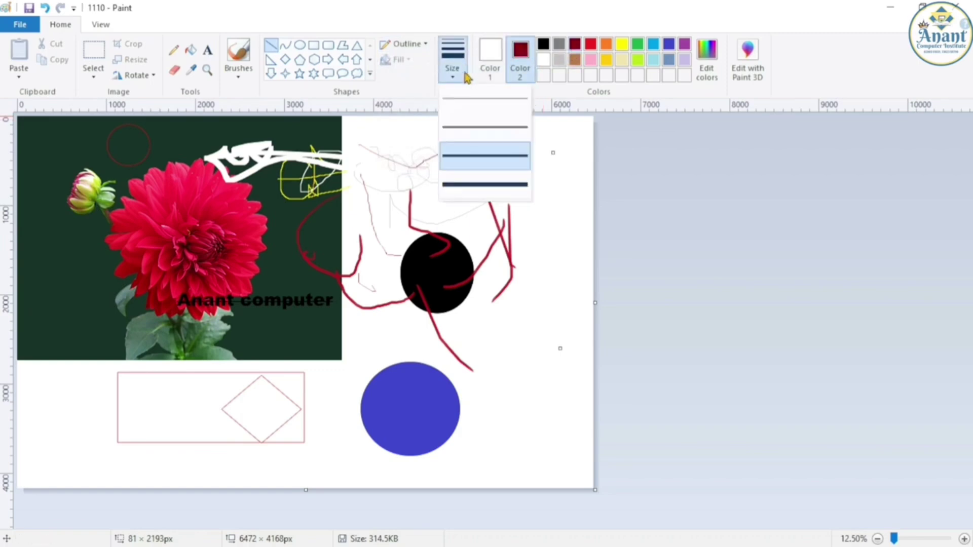
pyautogui.click(461, 115)
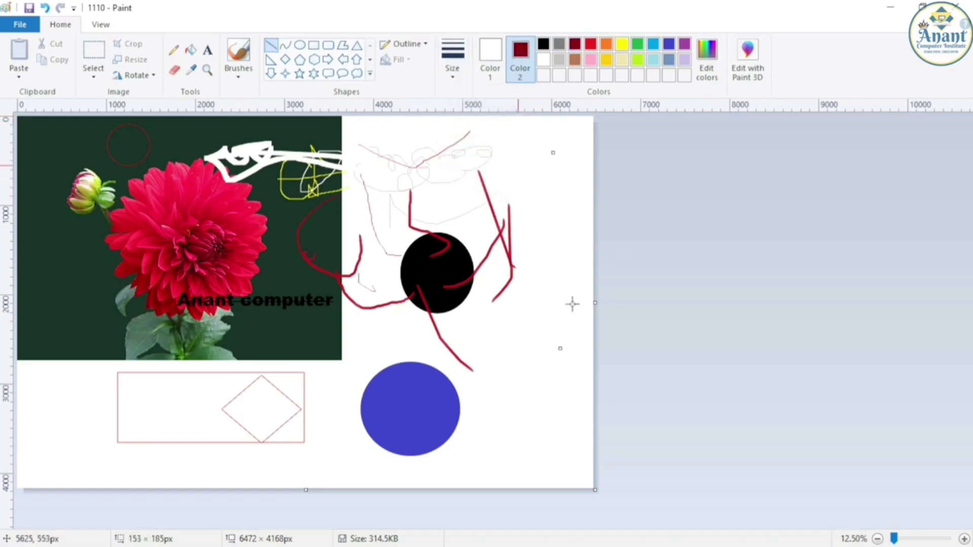
pyautogui.click(504, 59)
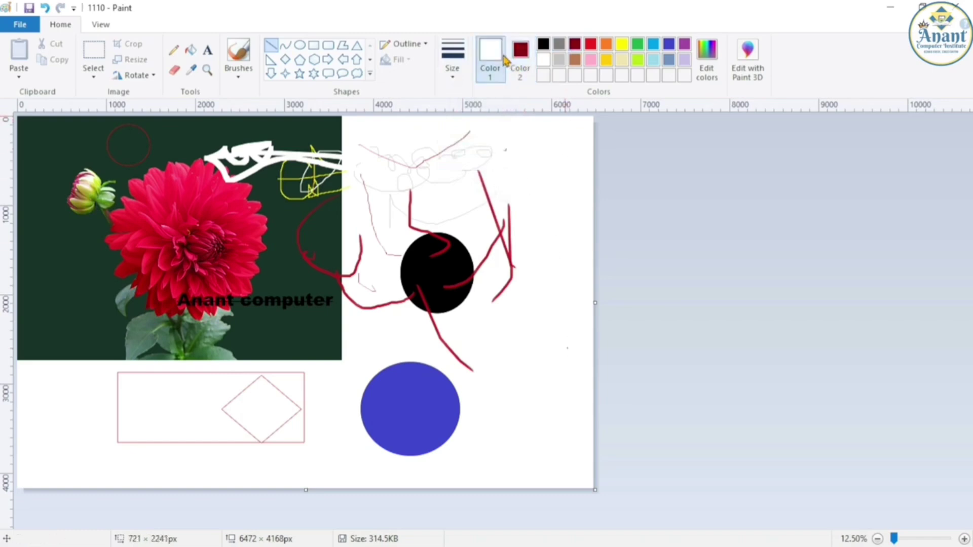
pyautogui.click(542, 45)
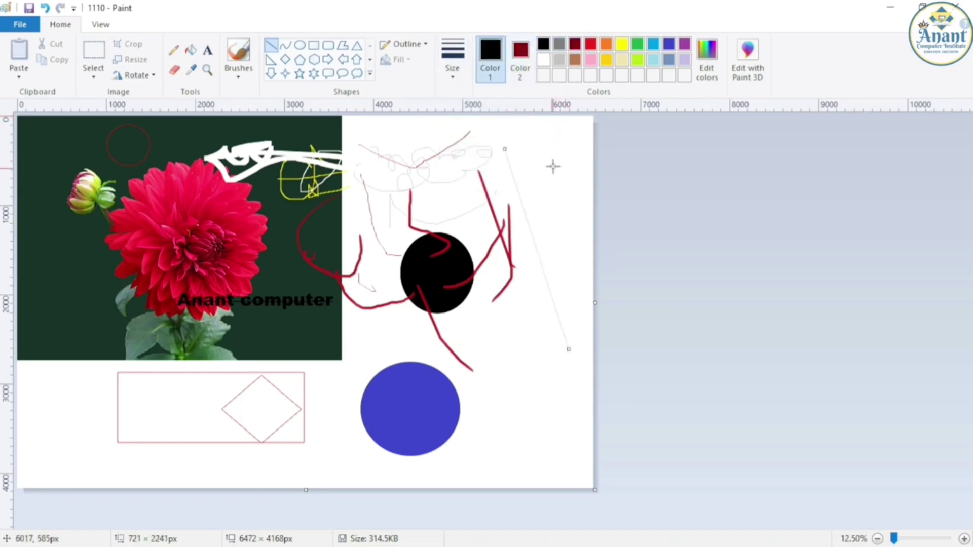
# Draw a second black line about 289 × 2217 px beside the slanted one and give it the thickest line size.
pyautogui.moveTo(543, 148); pyautogui.dragTo(568, 344)
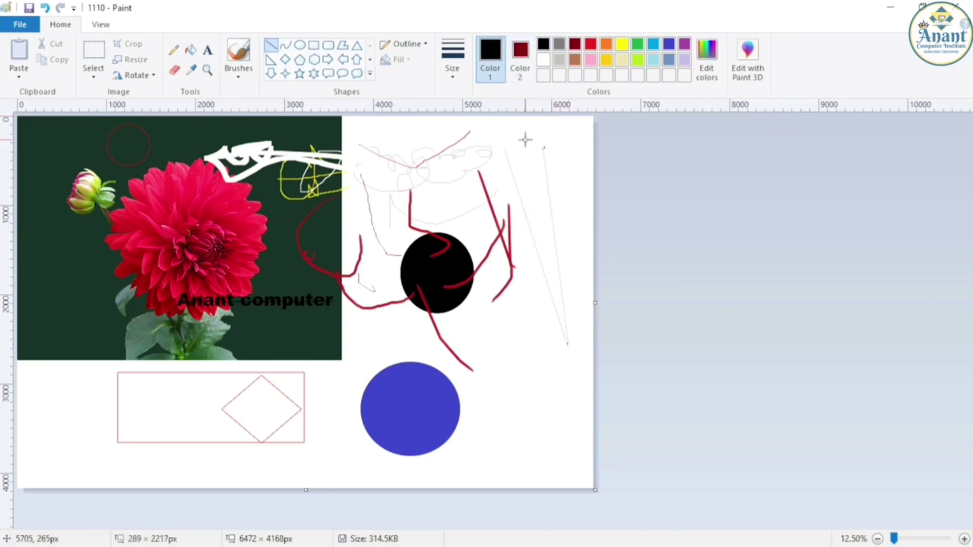
pyautogui.click(457, 76)
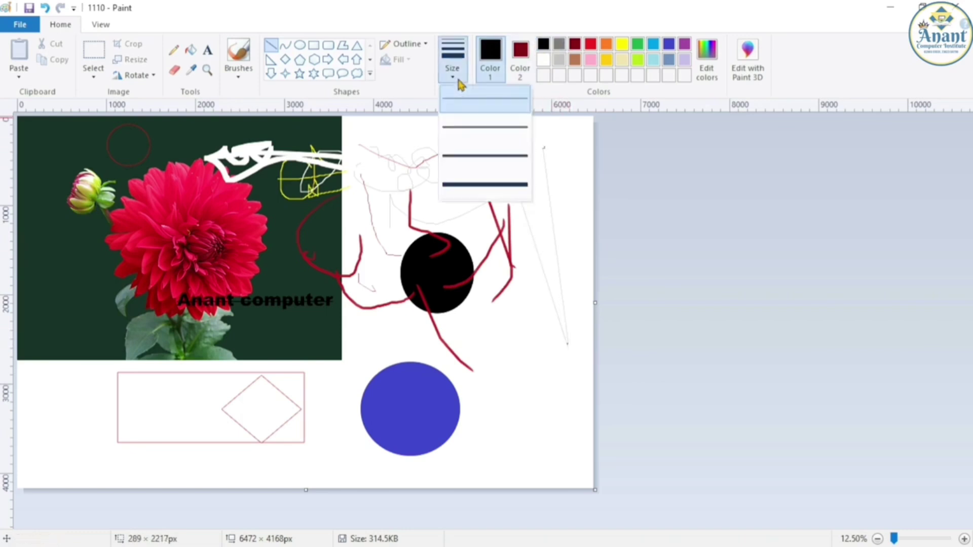
pyautogui.click(495, 188)
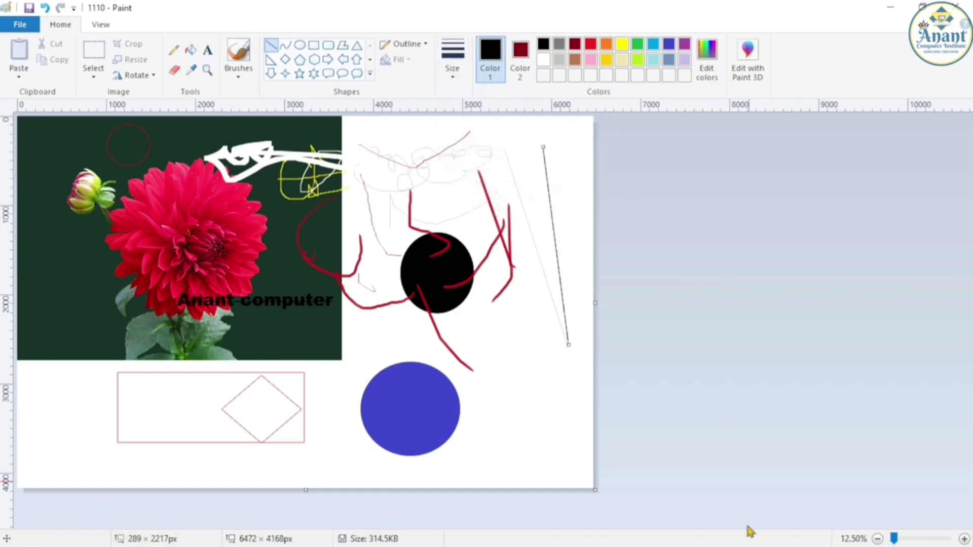
# Draw a nearly horizontal black line about 805 × 53 px above the sketches on the white area, using the thickest line size.
pyautogui.click(907, 541)
pyautogui.click(907, 541)
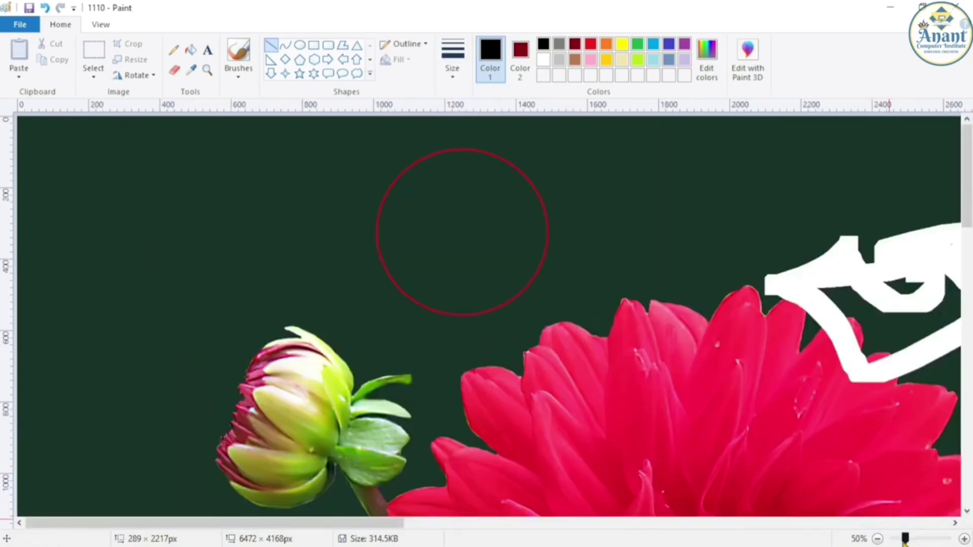
pyautogui.moveTo(905, 539); pyautogui.dragTo(897, 539)
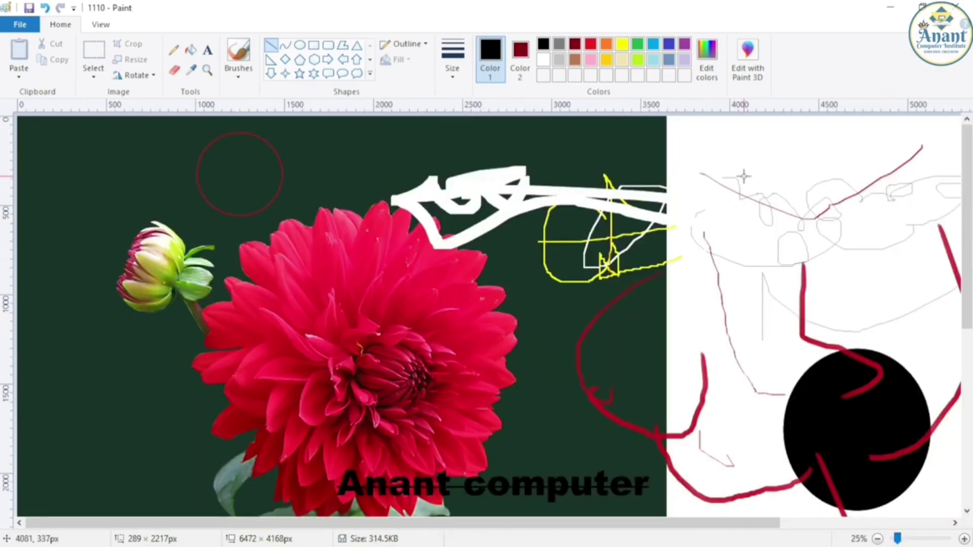
pyautogui.moveTo(853, 135)
pyautogui.mouseDown()
pyautogui.moveTo(734, 156)
pyautogui.moveTo(709, 143)
pyautogui.mouseUp()
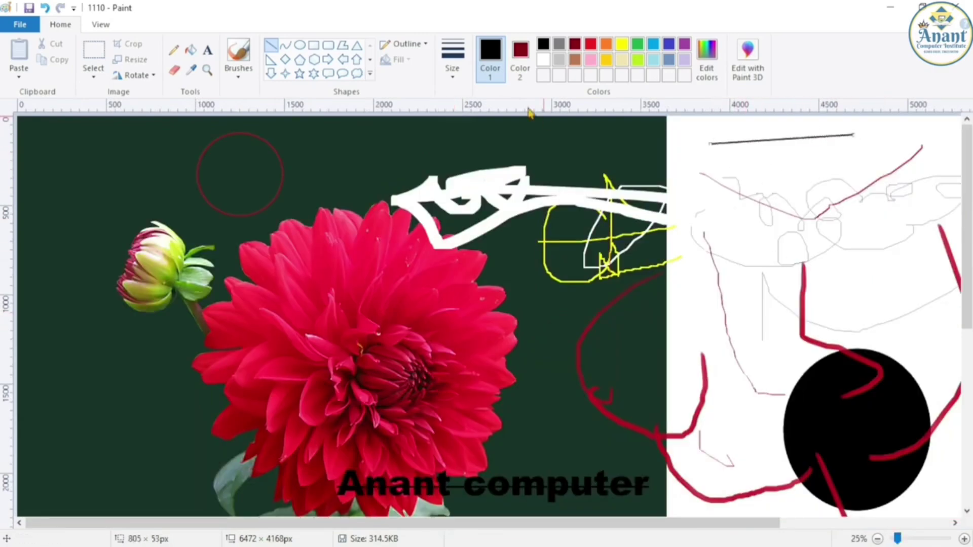
pyautogui.click(452, 58)
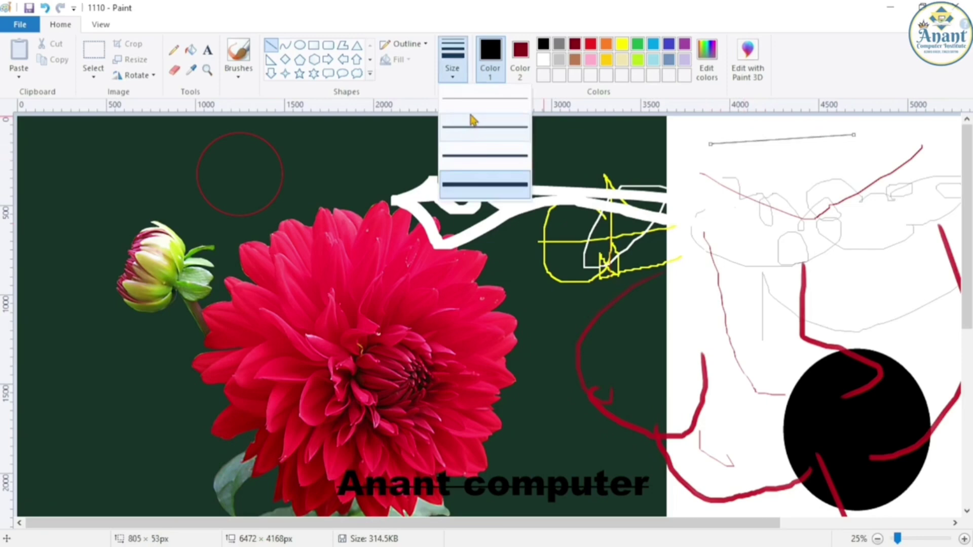
pyautogui.click(498, 191)
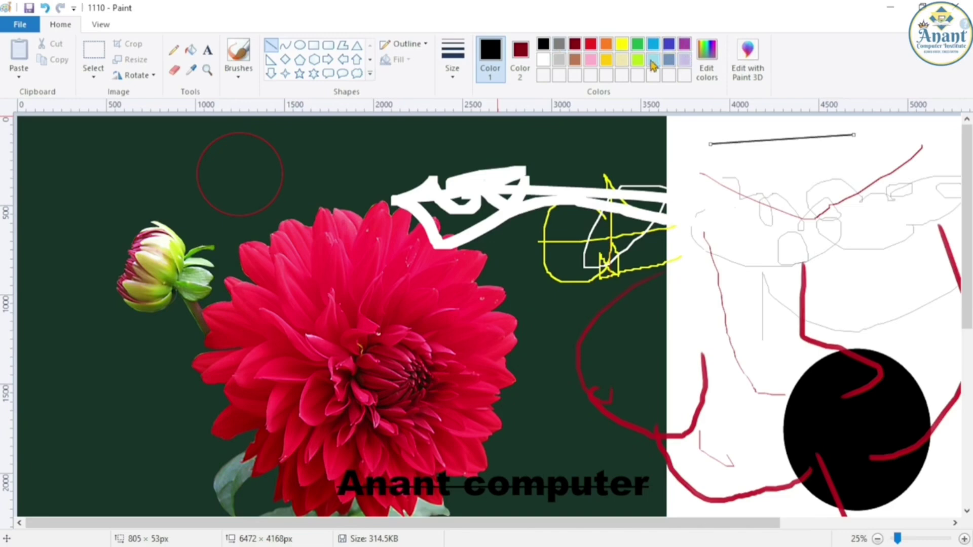
# Try orange for Color 2 and settle on green.
pyautogui.click(518, 63)
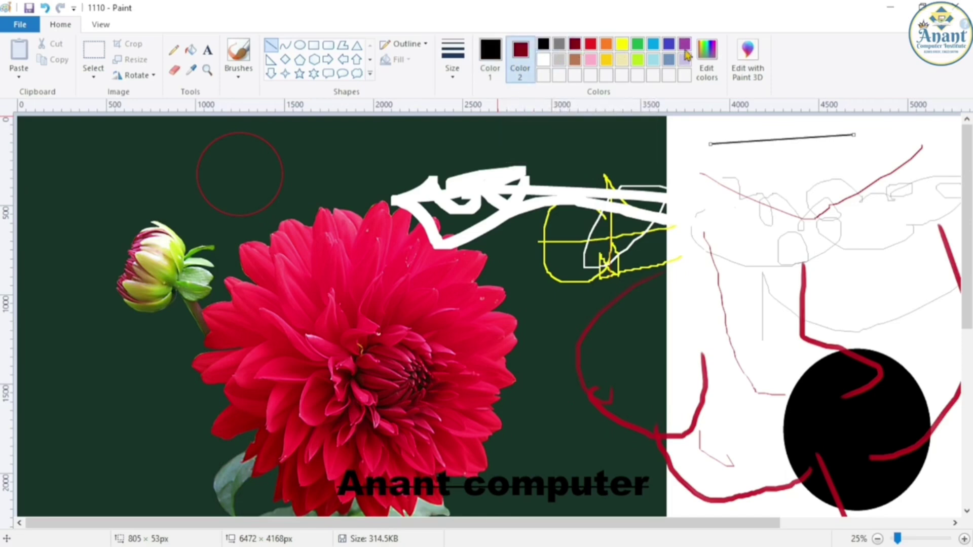
pyautogui.click(609, 46)
pyautogui.click(638, 46)
# Define a custom dark green for Color 2 with Red 39, Green 104 and Blue 36.
pyautogui.click(705, 82)
pyautogui.moveTo(541, 226); pyautogui.dragTo(532, 249)
pyautogui.moveTo(636, 256); pyautogui.dragTo(637, 284)
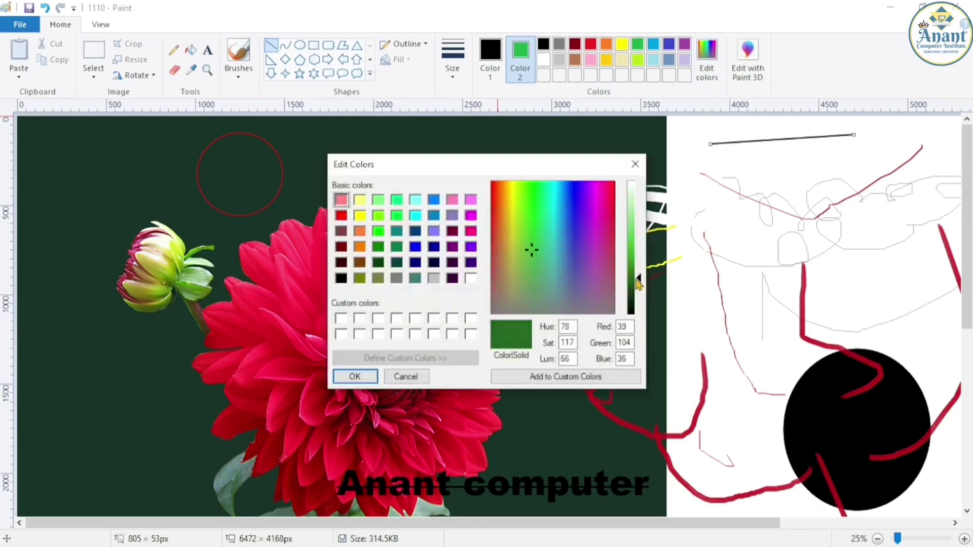
pyautogui.click(368, 376)
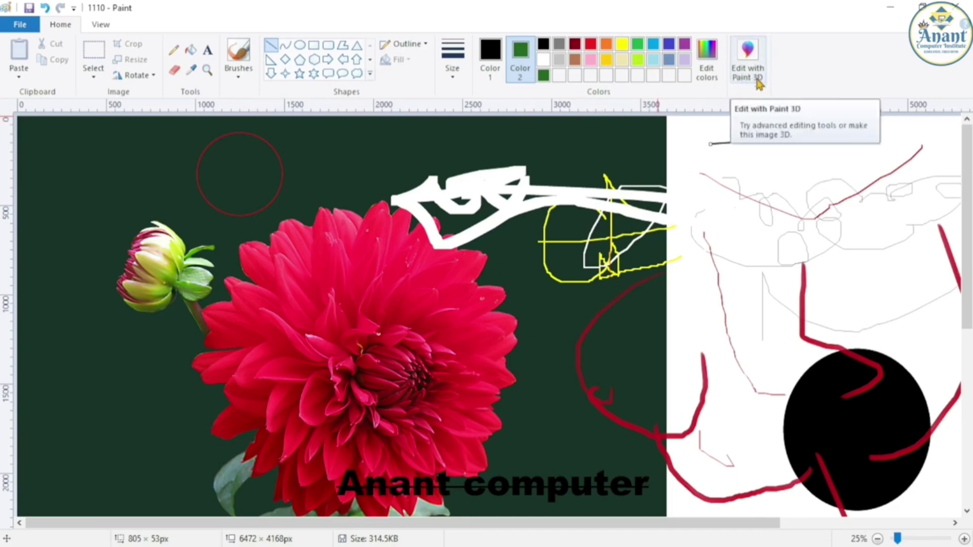
# Try to edit the image with Paint 3D and dismiss the request to save changes.
pyautogui.click(748, 64)
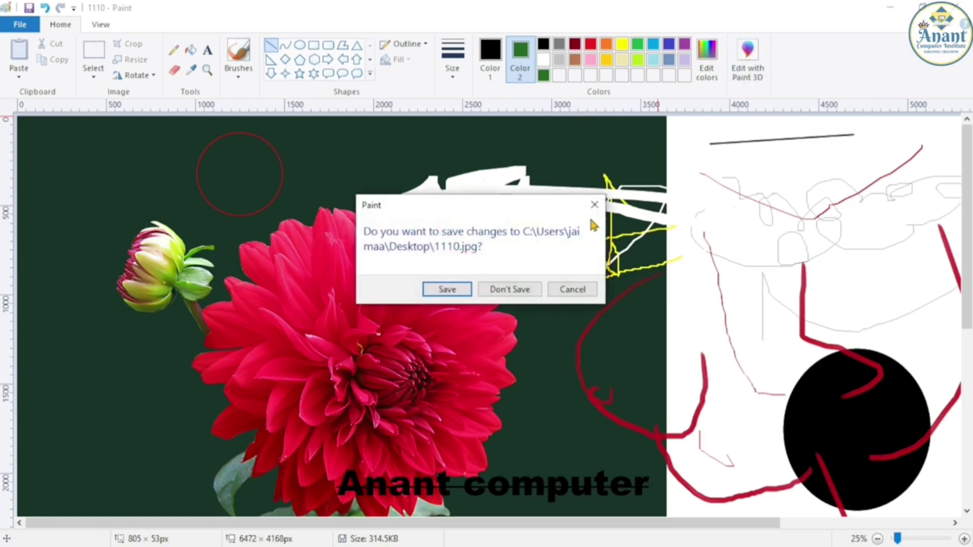
pyautogui.click(591, 210)
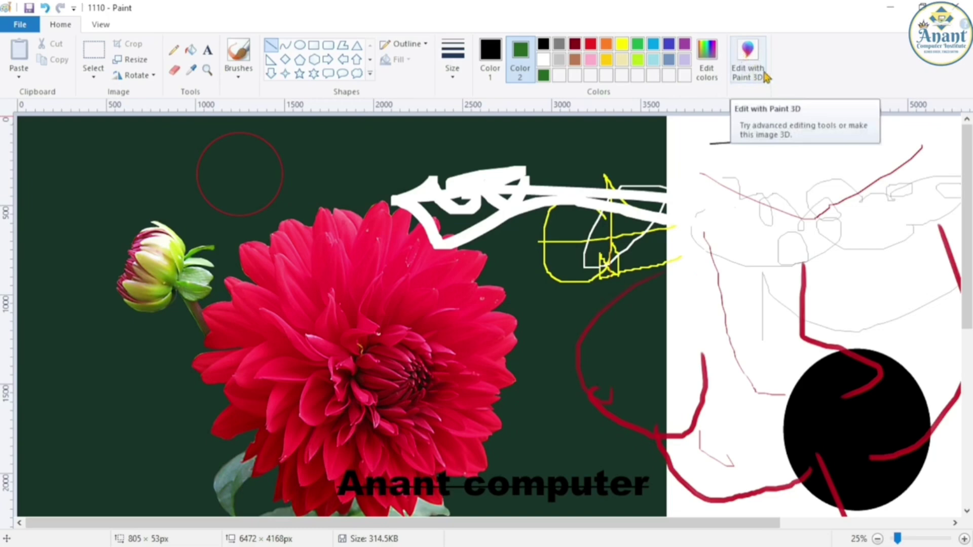
# Zoom the image in to 100% and back out to 12.5%, twice.
pyautogui.click(100, 29)
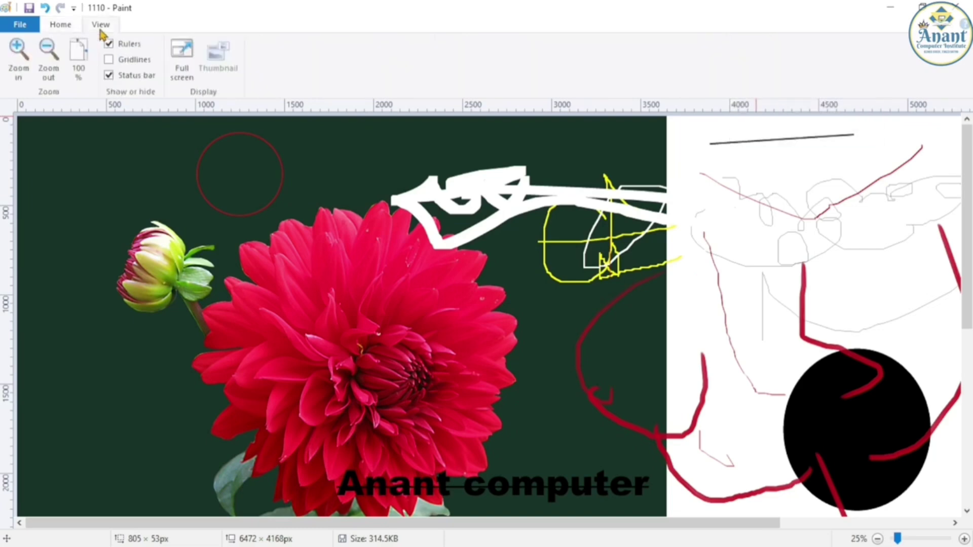
pyautogui.click(21, 65)
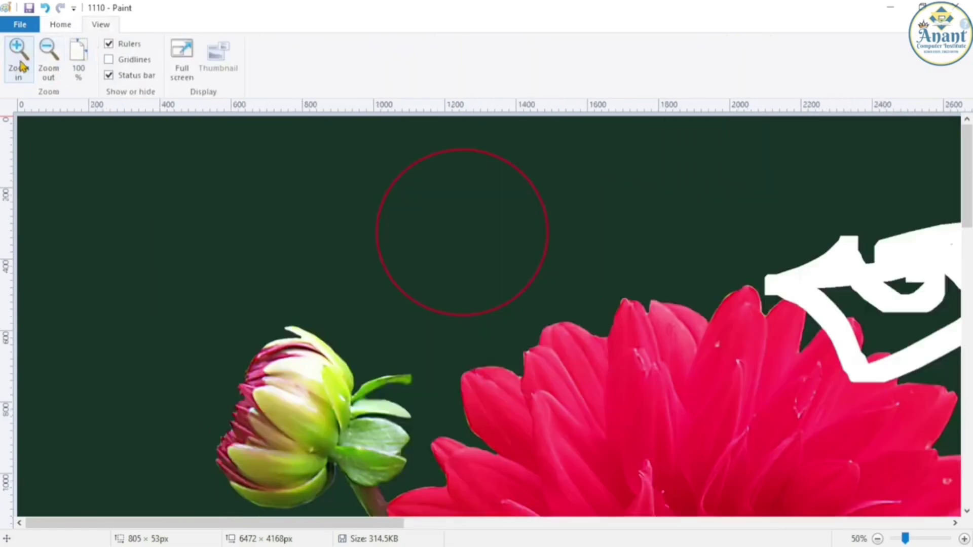
pyautogui.click(21, 65)
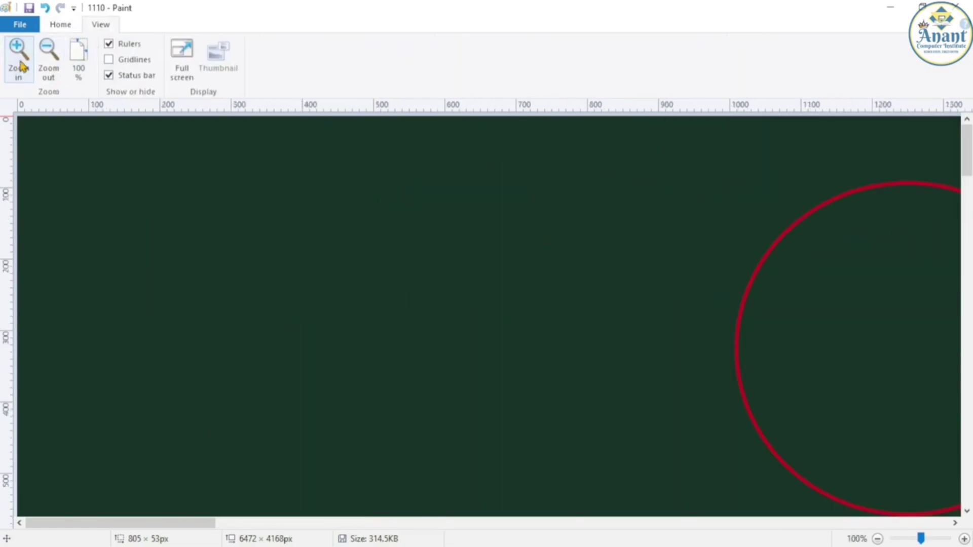
pyautogui.click(48, 63)
pyautogui.click(48, 60)
pyautogui.click(48, 59)
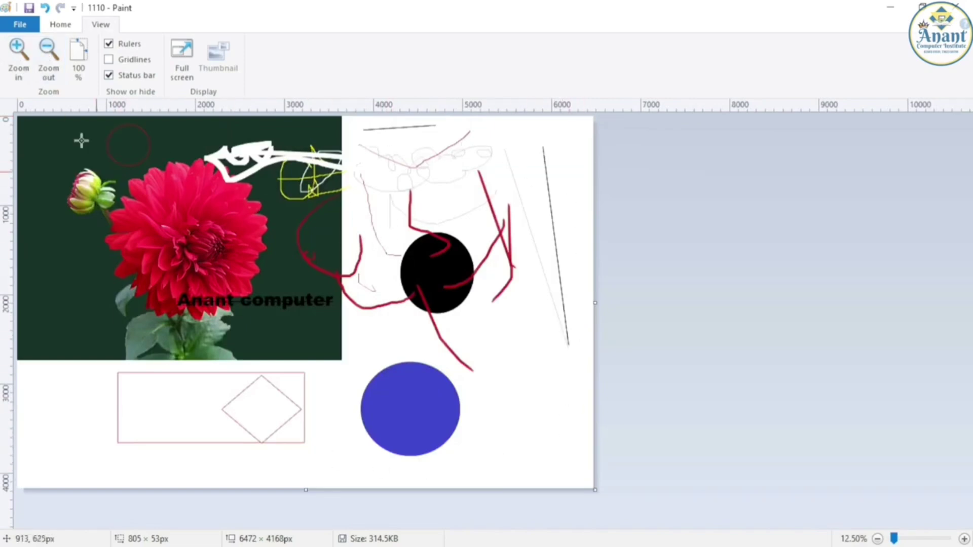
pyautogui.click(26, 65)
pyautogui.click(26, 65)
pyautogui.click(28, 67)
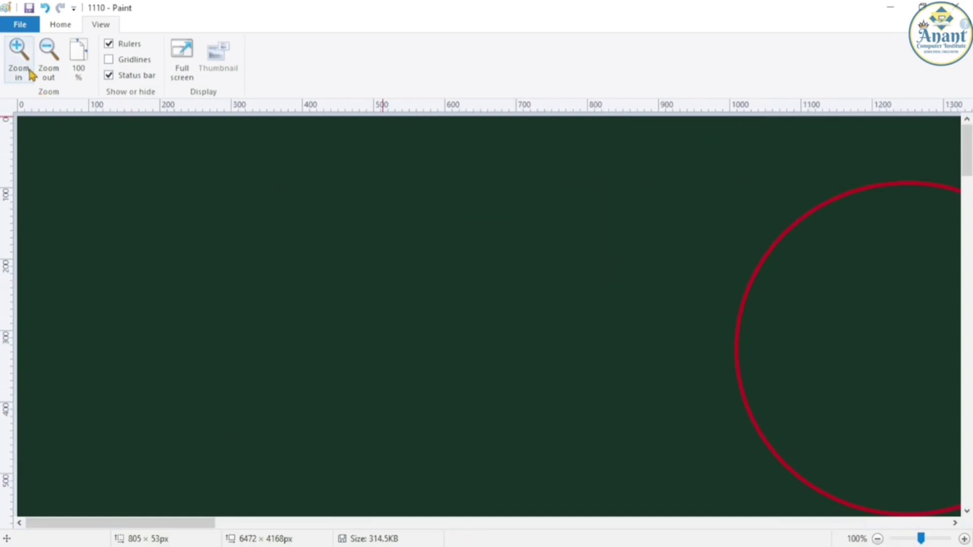
pyautogui.click(49, 66)
pyautogui.click(52, 63)
pyautogui.click(57, 62)
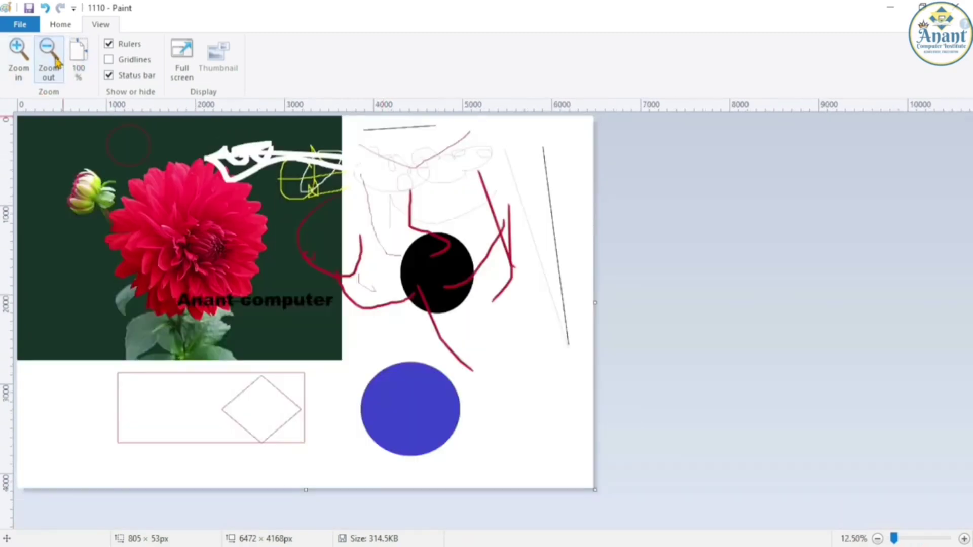
# Magnify the image up to 800% and reset it to 100%.
pyautogui.click(32, 56)
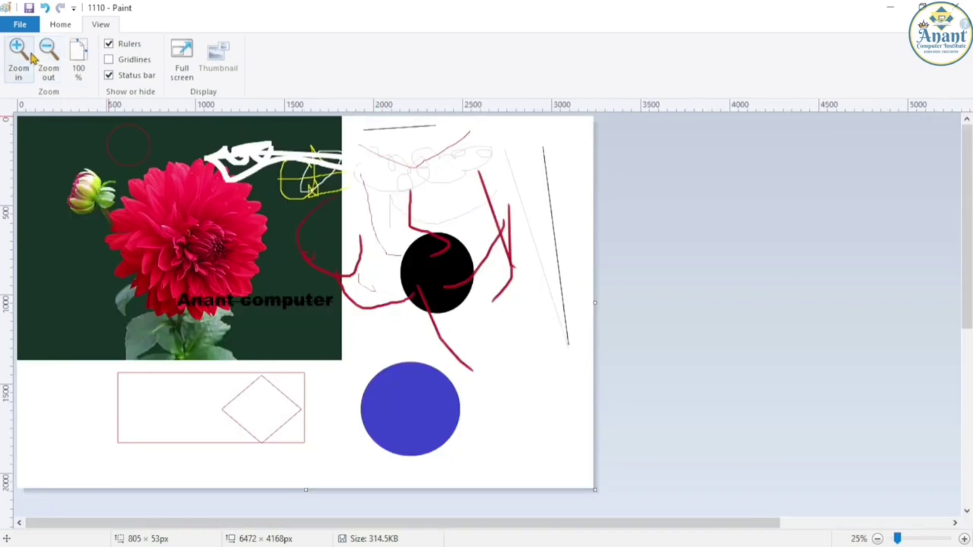
pyautogui.click(31, 56)
pyautogui.click(32, 56)
pyautogui.click(32, 56)
pyautogui.click(32, 56)
pyautogui.click(32, 56)
pyautogui.click(32, 56)
pyautogui.click(32, 55)
pyautogui.click(32, 56)
pyautogui.click(32, 56)
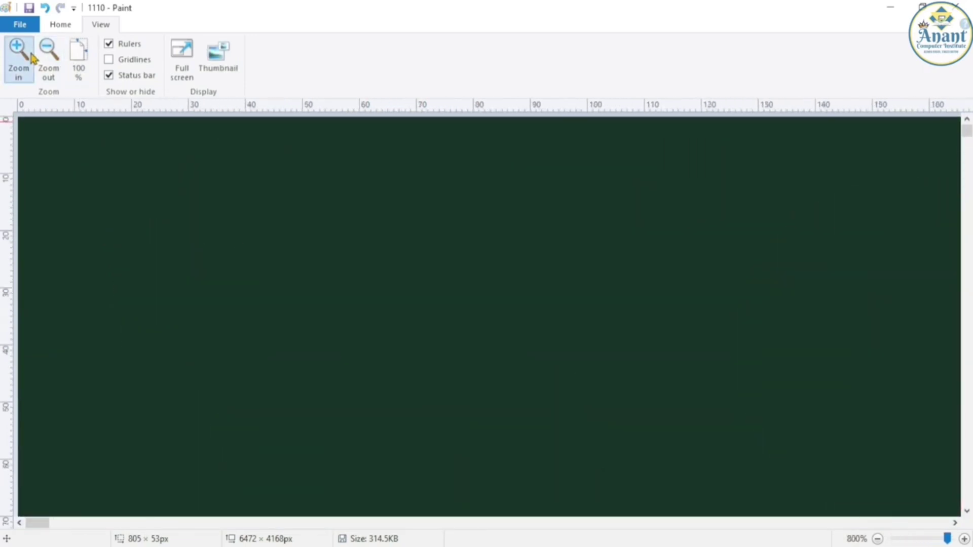
pyautogui.click(80, 59)
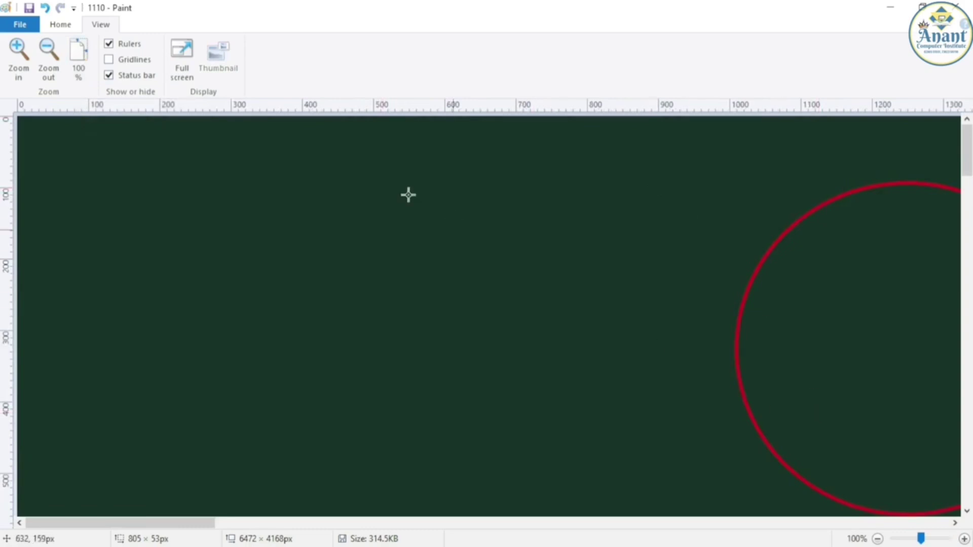
# Shrink the view to 12.5%, restore it to 100%, and reduce it stepwise to 12.5% again.
pyautogui.moveTo(921, 540); pyautogui.dragTo(870, 543)
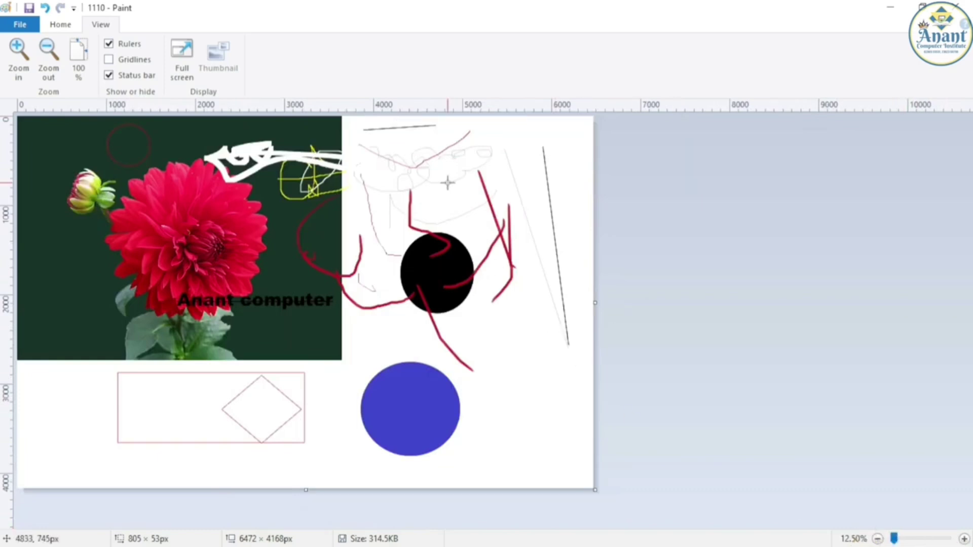
pyautogui.click(79, 57)
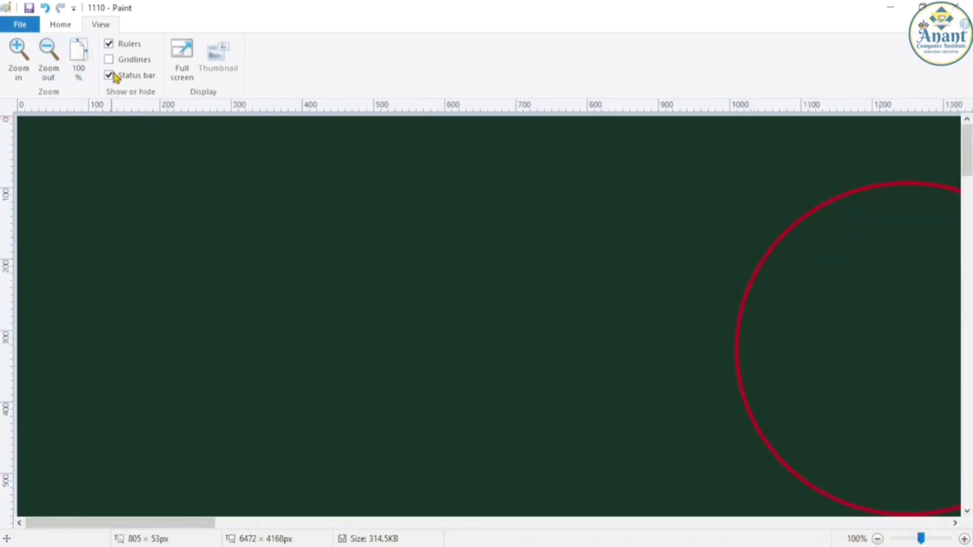
pyautogui.click(879, 539)
pyautogui.click(879, 539)
pyautogui.click(878, 538)
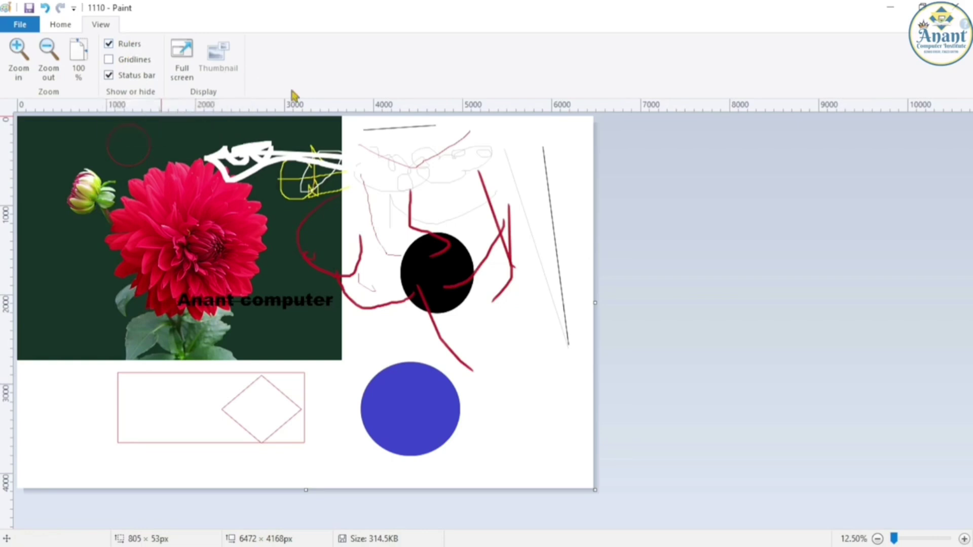
# Hide the rulers and show them again, and turn the gridlines on and off.
pyautogui.click(108, 44)
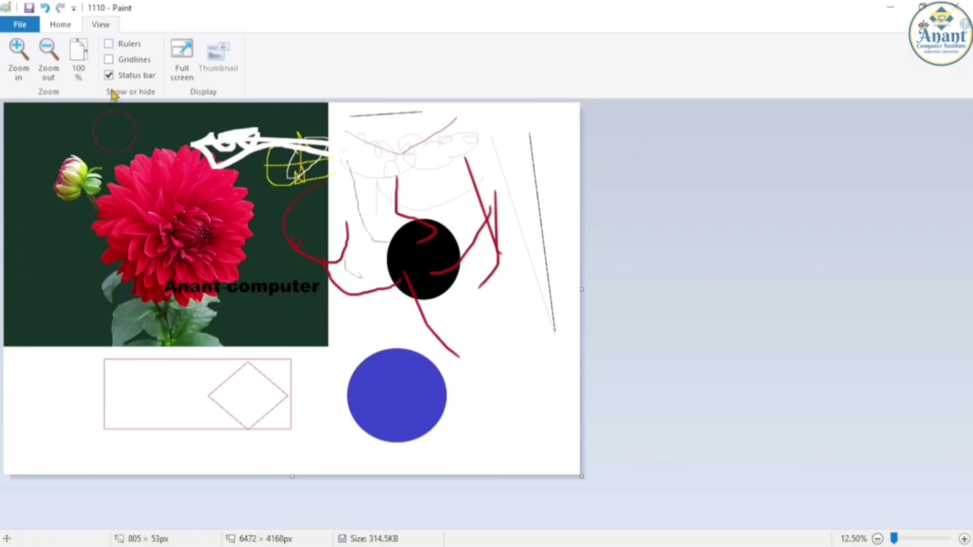
pyautogui.click(110, 45)
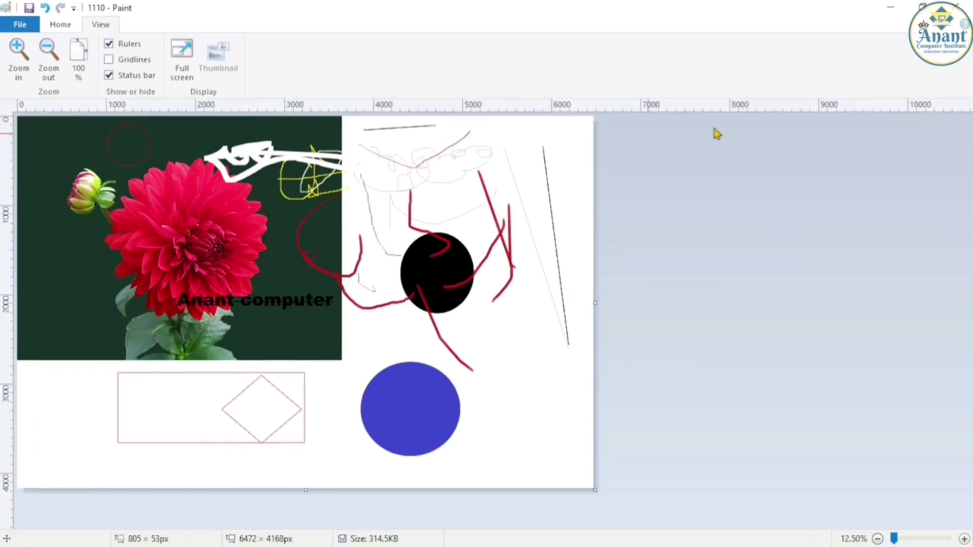
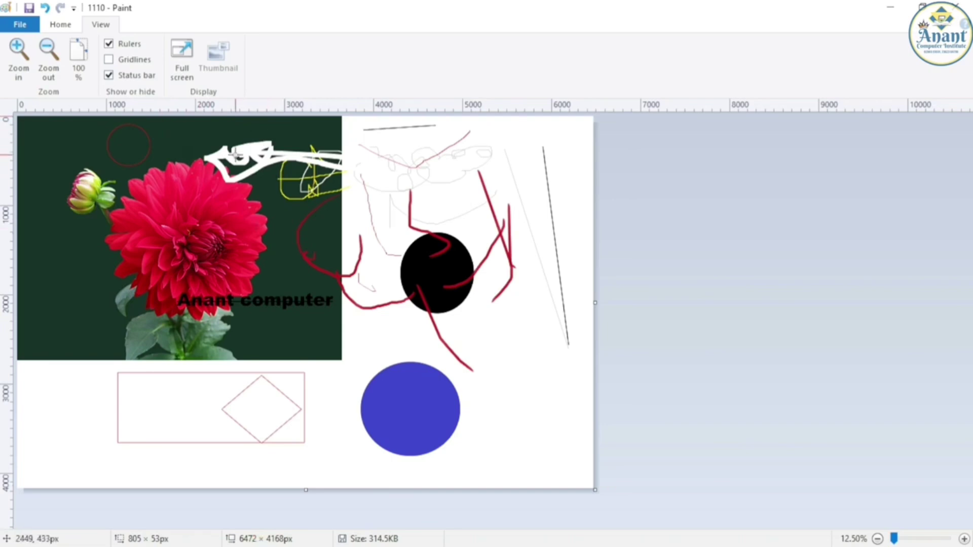
pyautogui.click(116, 61)
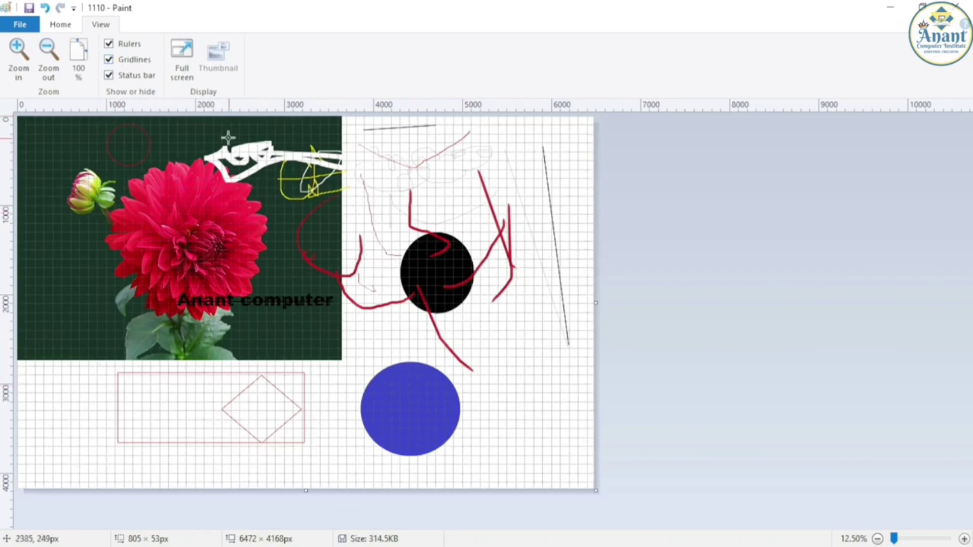
pyautogui.click(108, 61)
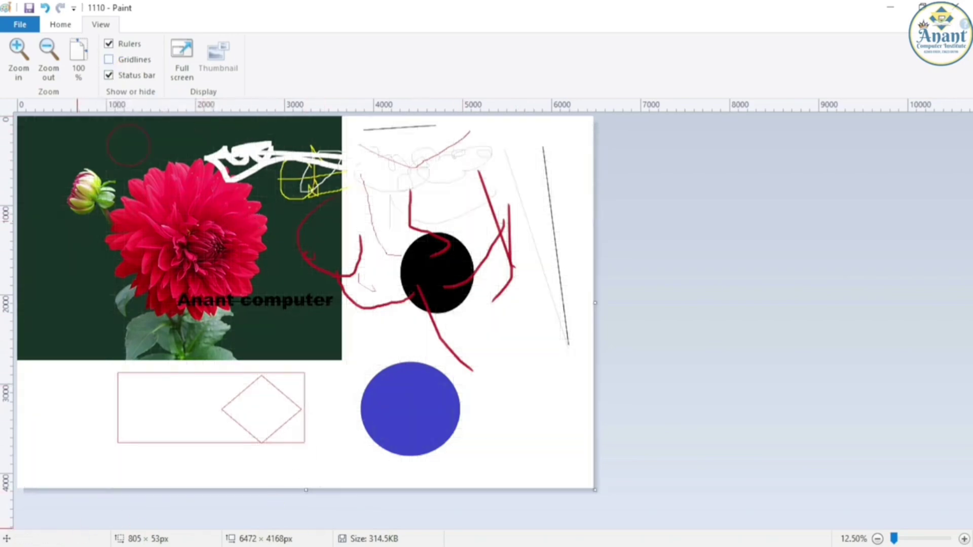
# Switch the status bar off and on, and preview the image full screen before returning to the editor.
pyautogui.click(115, 76)
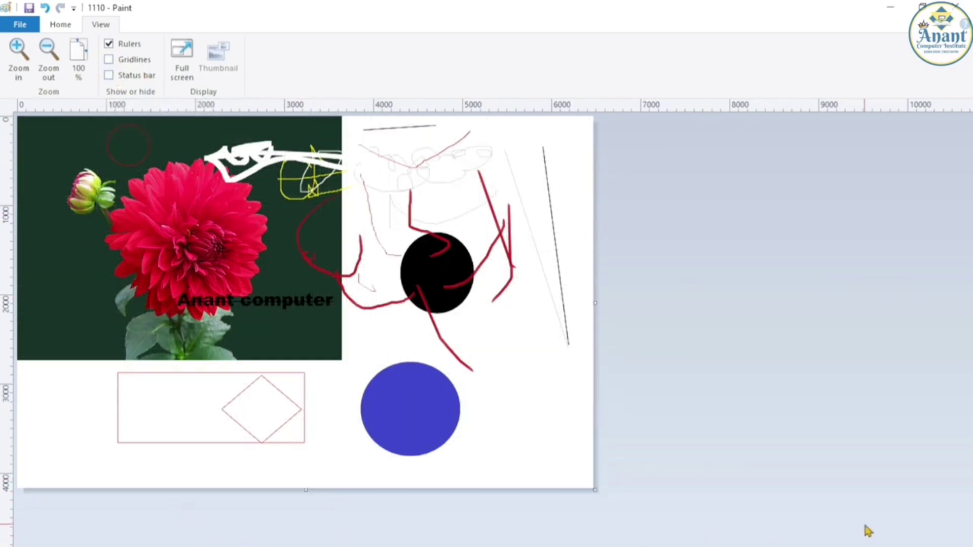
pyautogui.click(110, 77)
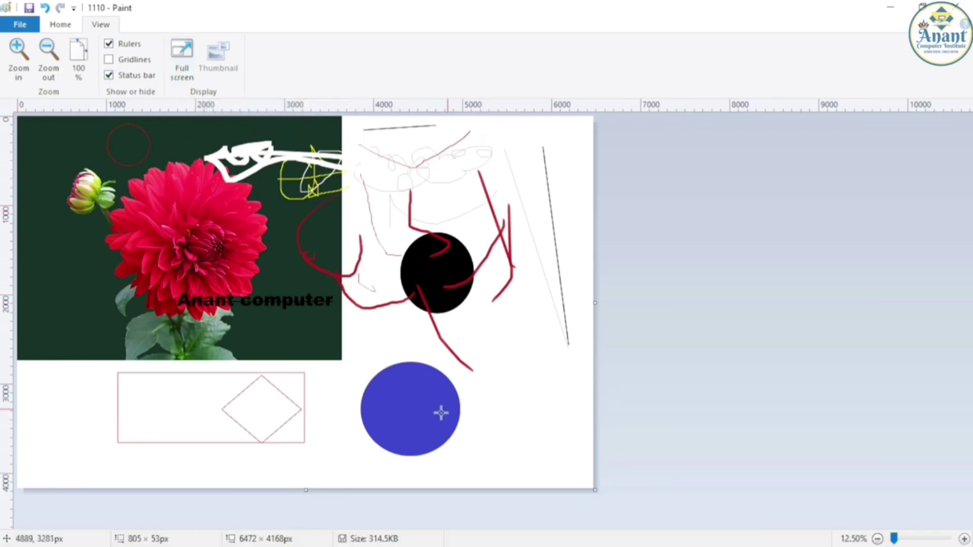
pyautogui.click(183, 65)
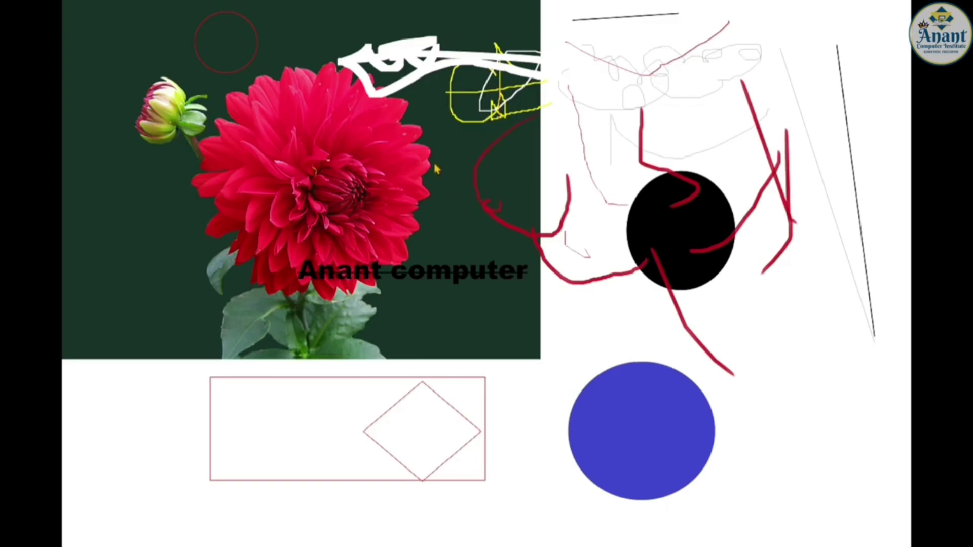
pyautogui.press('Escape')
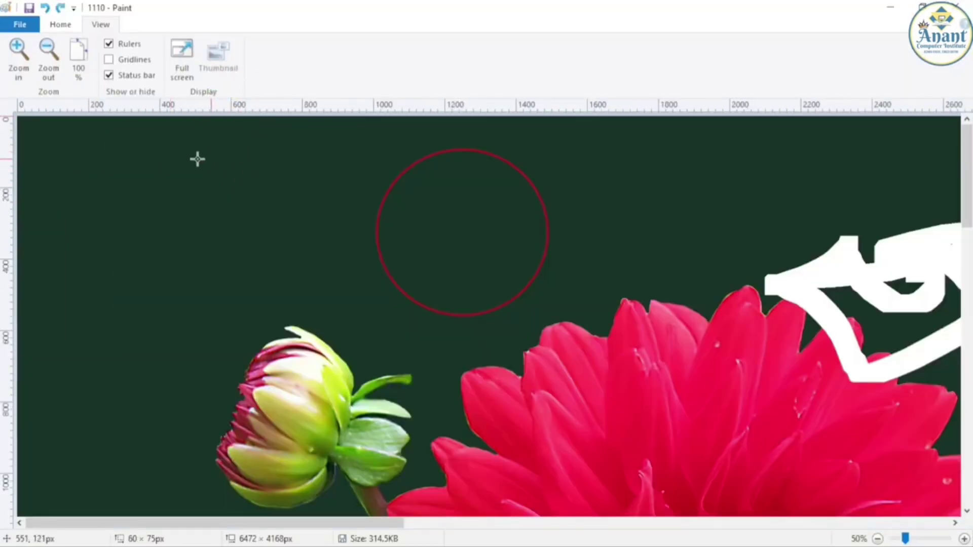
# Zoom in to 200% and show the Thumbnail preview.
pyautogui.click(28, 63)
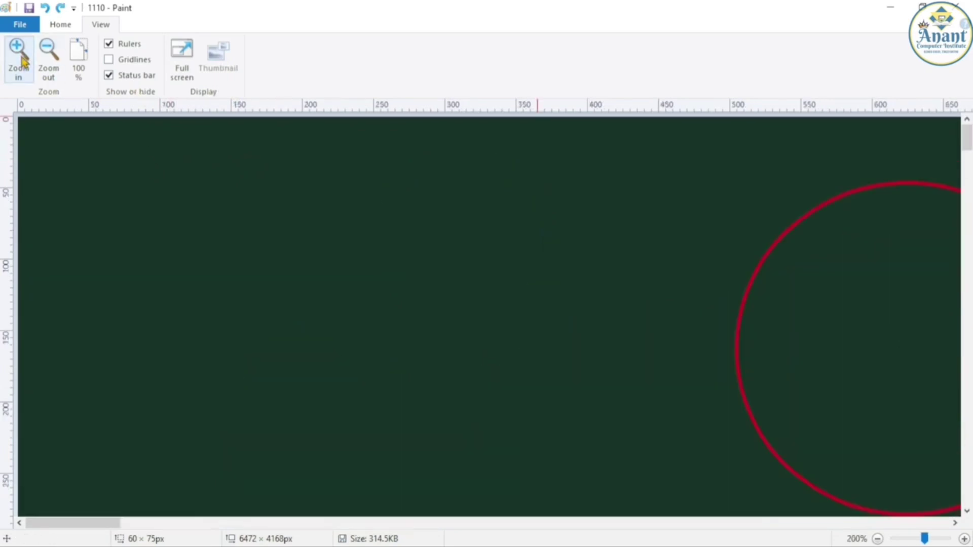
pyautogui.click(28, 63)
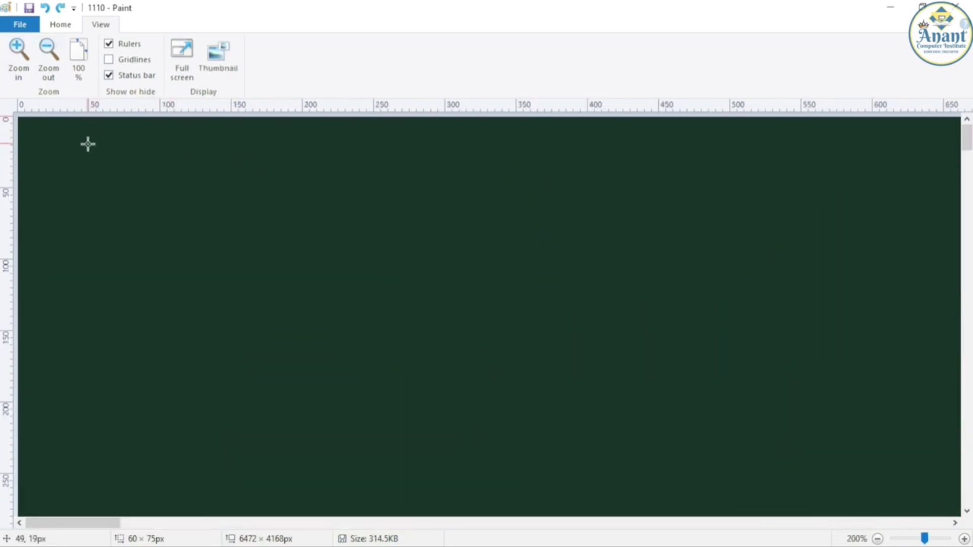
pyautogui.click(210, 65)
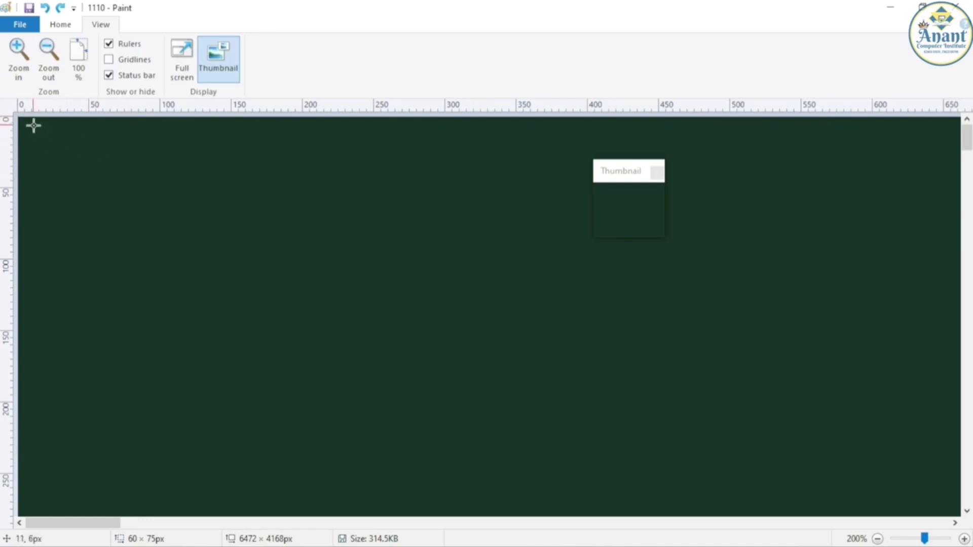
# Draw five thick black lines, most about 100 px long, crossing each other in the image's upper-left corner.
pyautogui.moveTo(32, 123); pyautogui.dragTo(26, 276)
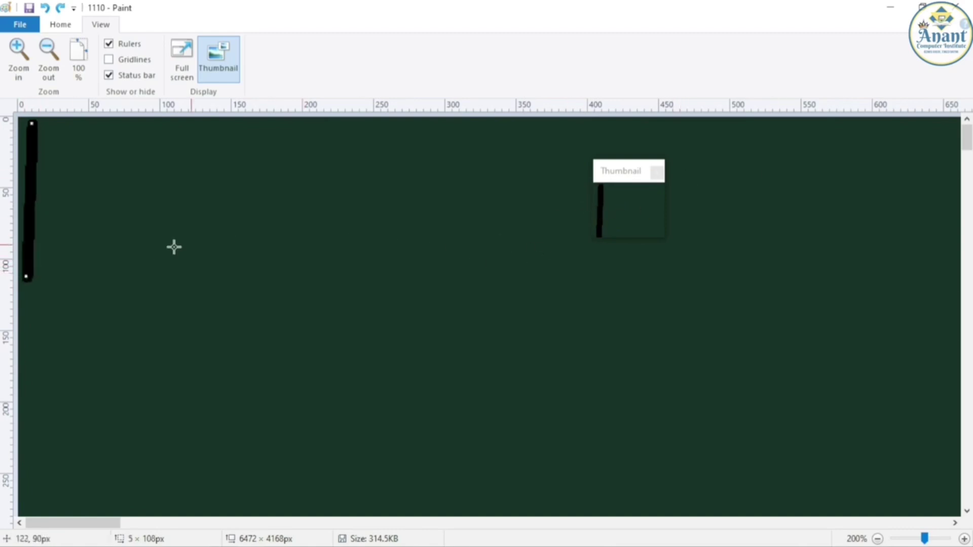
pyautogui.moveTo(43, 138); pyautogui.dragTo(199, 247)
pyautogui.moveTo(198, 167); pyautogui.dragTo(109, 308)
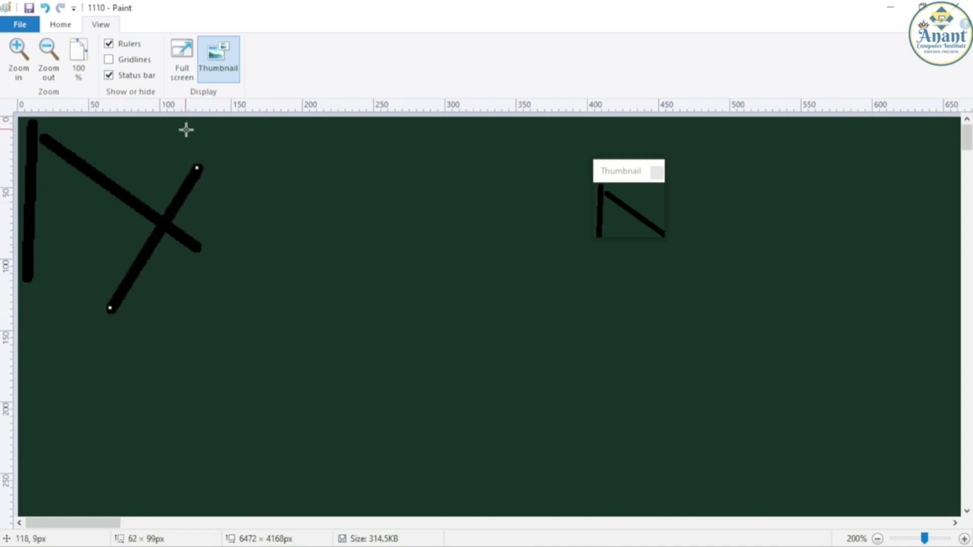
pyautogui.moveTo(133, 121); pyautogui.dragTo(133, 264)
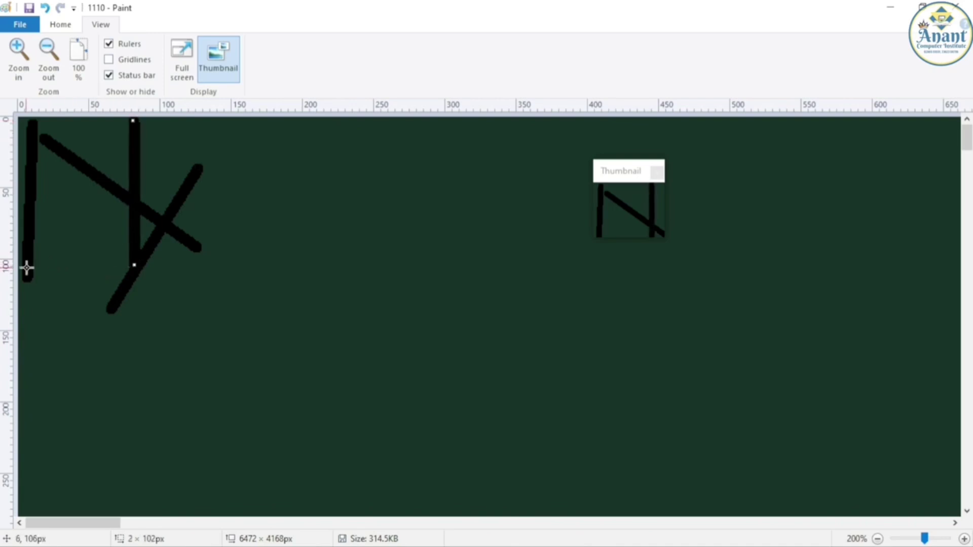
pyautogui.moveTo(27, 268); pyautogui.dragTo(174, 270)
pyautogui.scroll(-2, 255, 236)
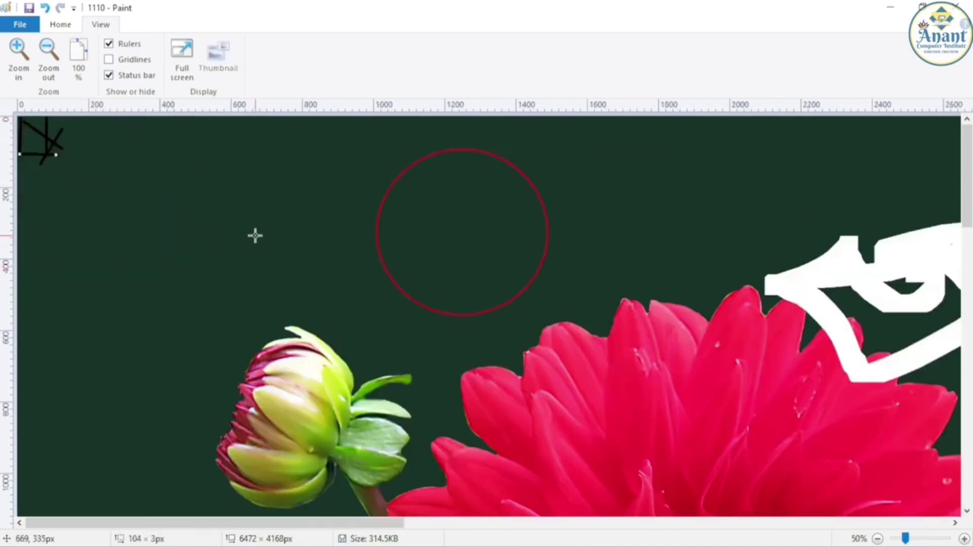
pyautogui.click(124, 143)
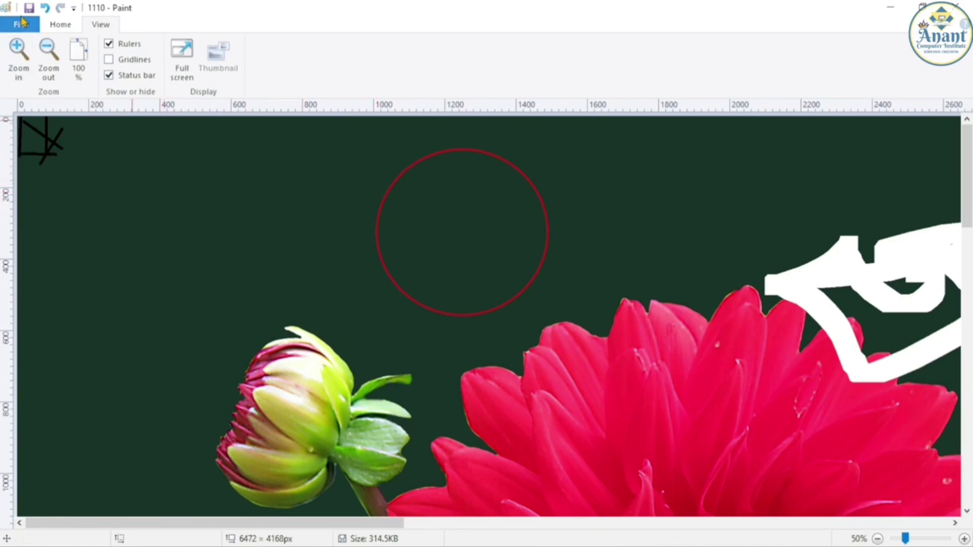
pyautogui.click(60, 24)
pyautogui.click(101, 24)
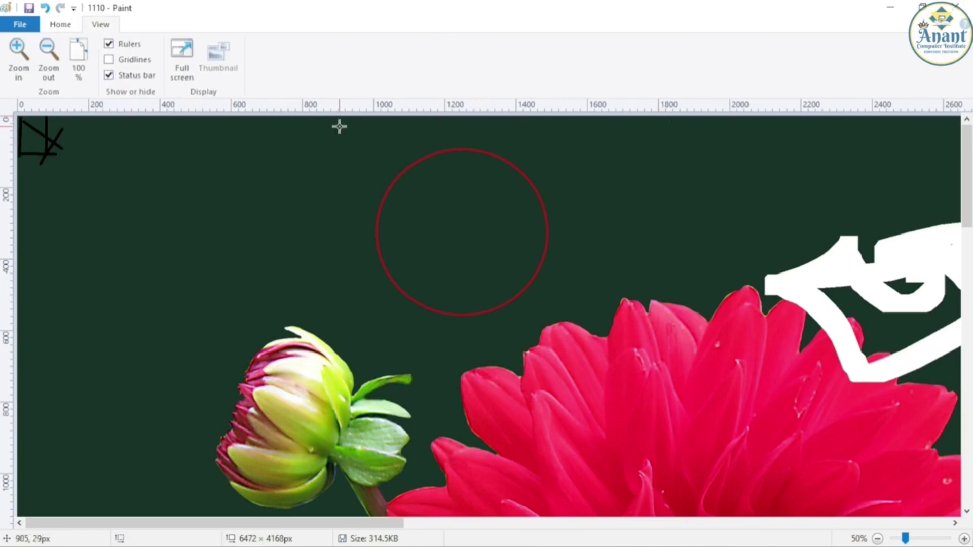
pyautogui.click(60, 24)
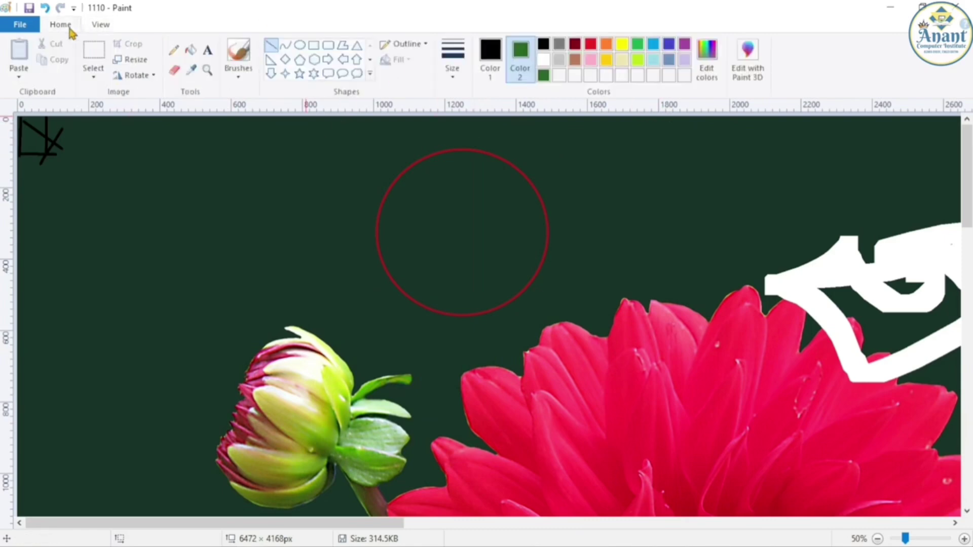
# Create a new blank picture, discarding the unsaved changes to 1110.jpg.
pyautogui.click(29, 28)
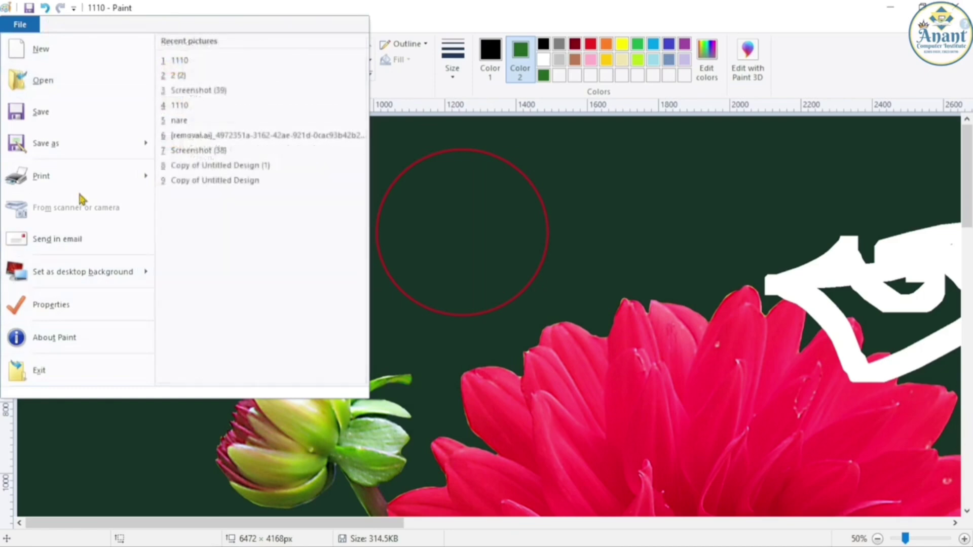
pyautogui.moveTo(84, 176)
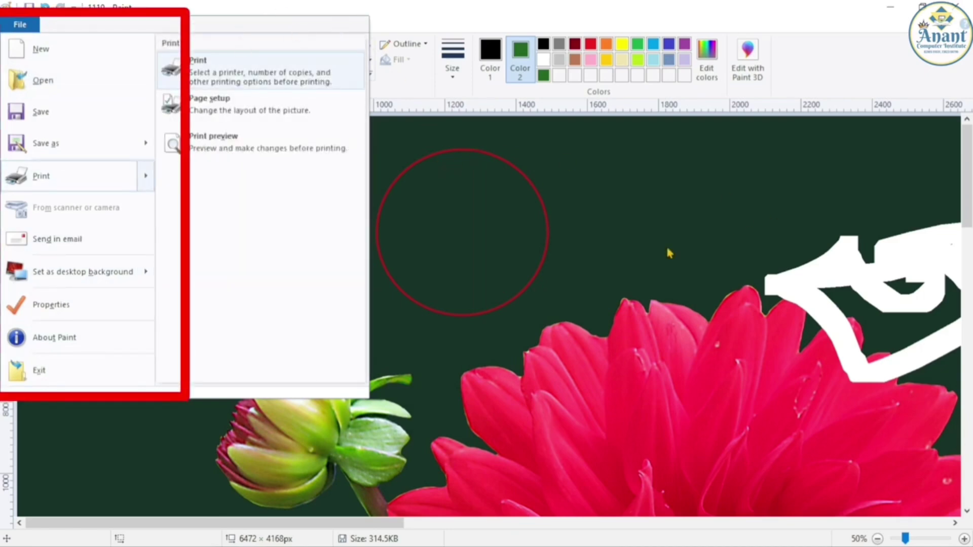
pyautogui.click(425, 175)
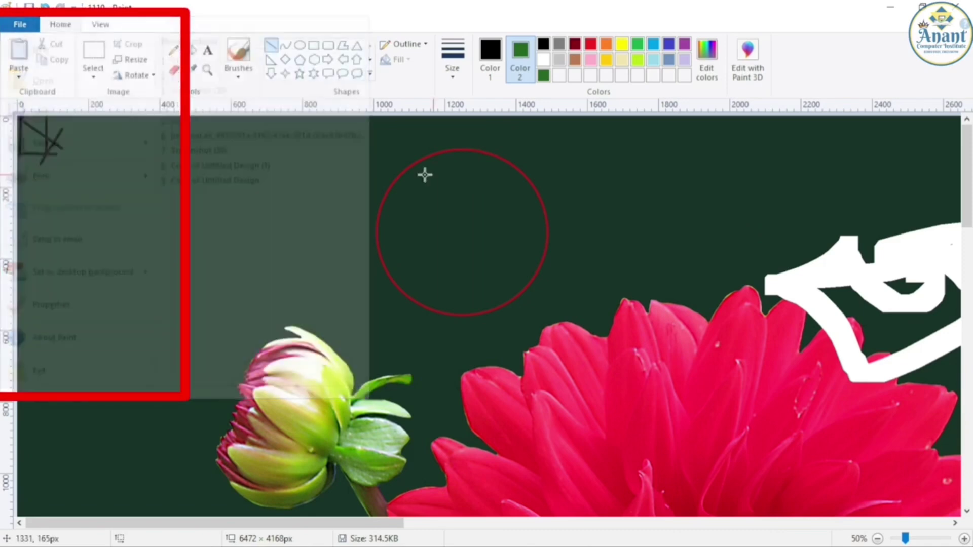
pyautogui.click(20, 24)
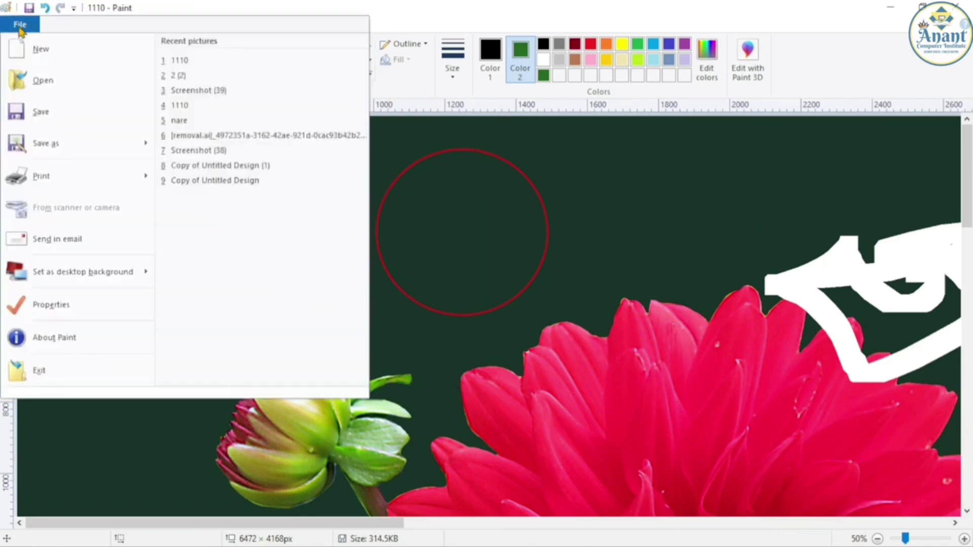
pyautogui.click(69, 45)
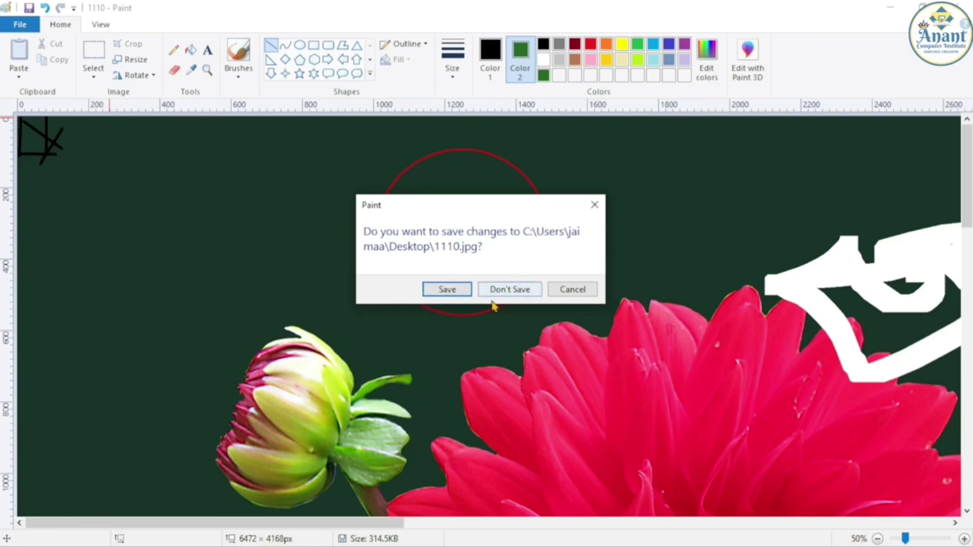
pyautogui.click(513, 290)
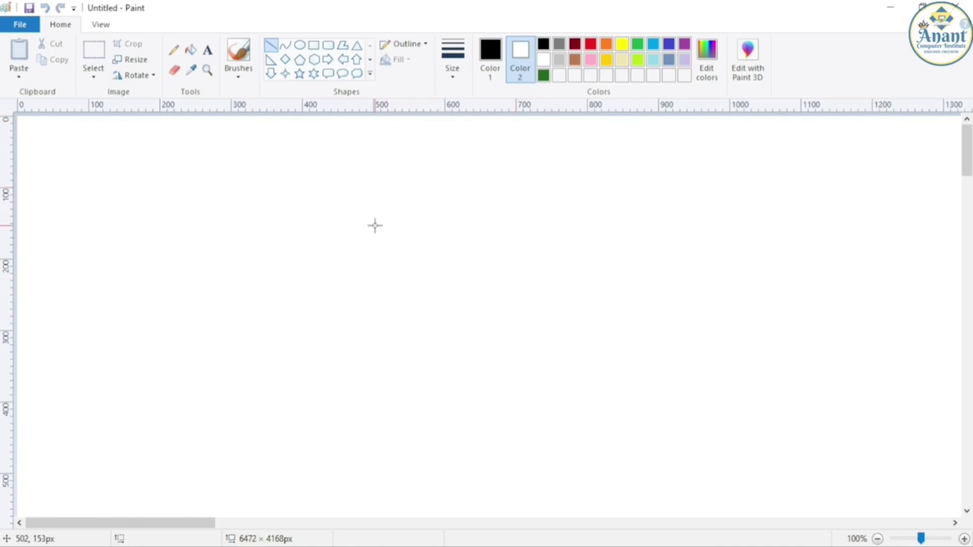
pyautogui.scroll(-3, 375, 224)
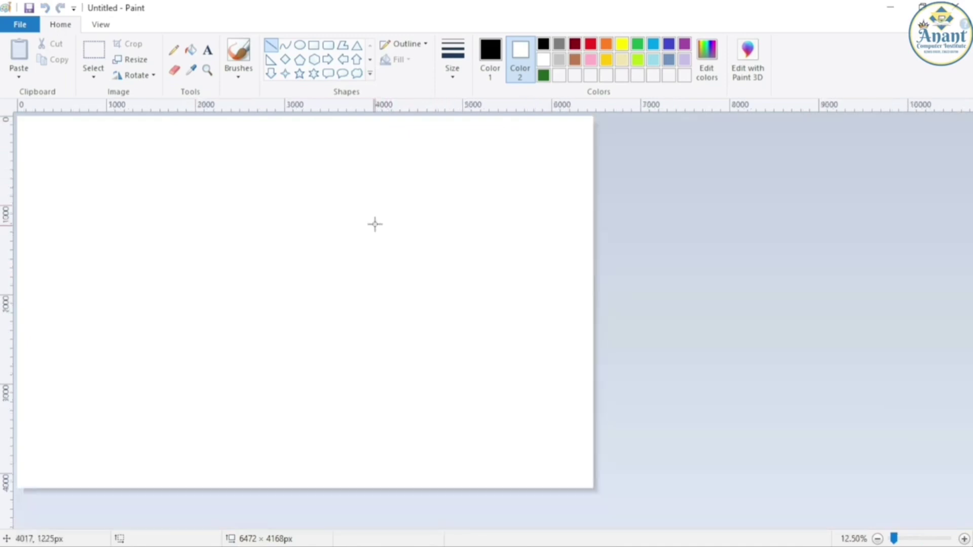
# Open the flower image 1110 from the Desktop folder and fit the whole picture in view.
pyautogui.click(14, 25)
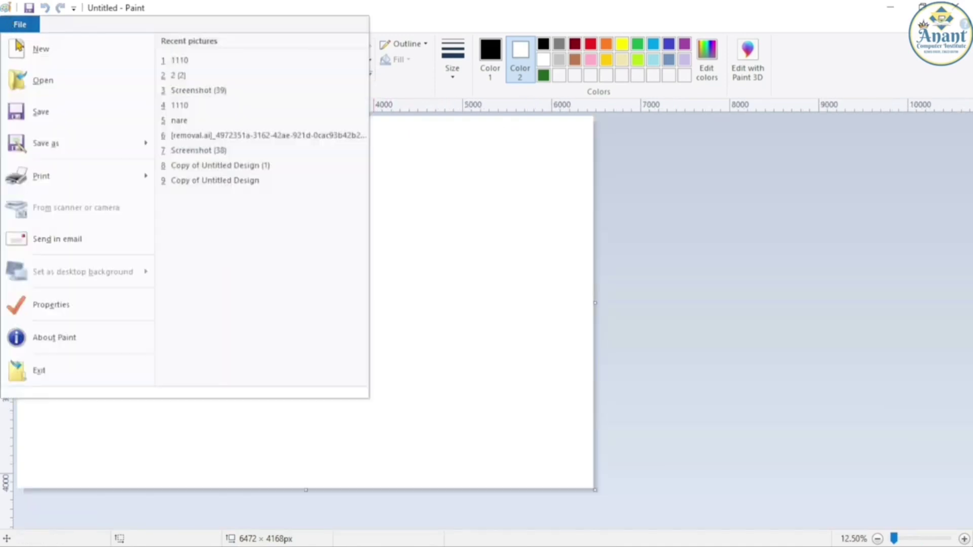
pyautogui.click(50, 90)
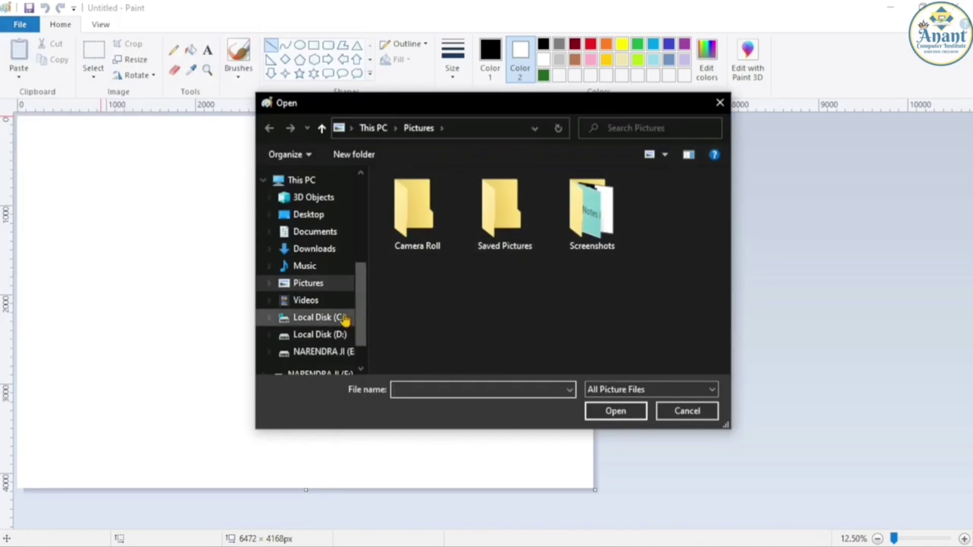
pyautogui.moveTo(360, 321); pyautogui.dragTo(350, 292)
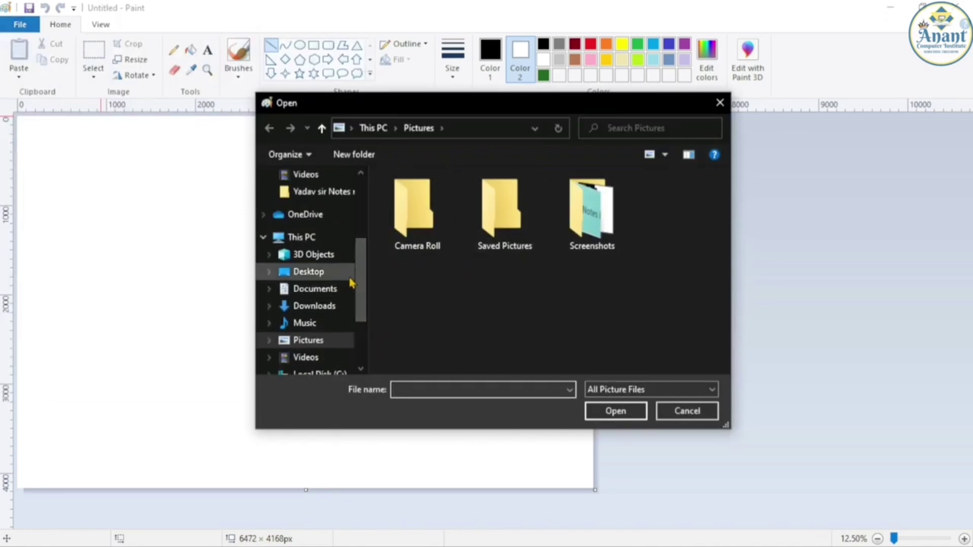
pyautogui.click(312, 277)
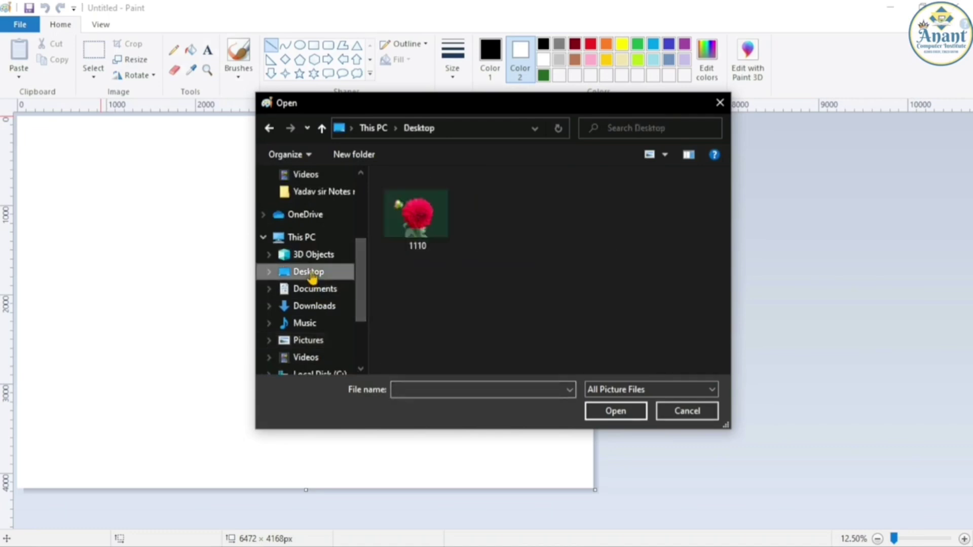
pyautogui.click(428, 218)
pyautogui.click(613, 411)
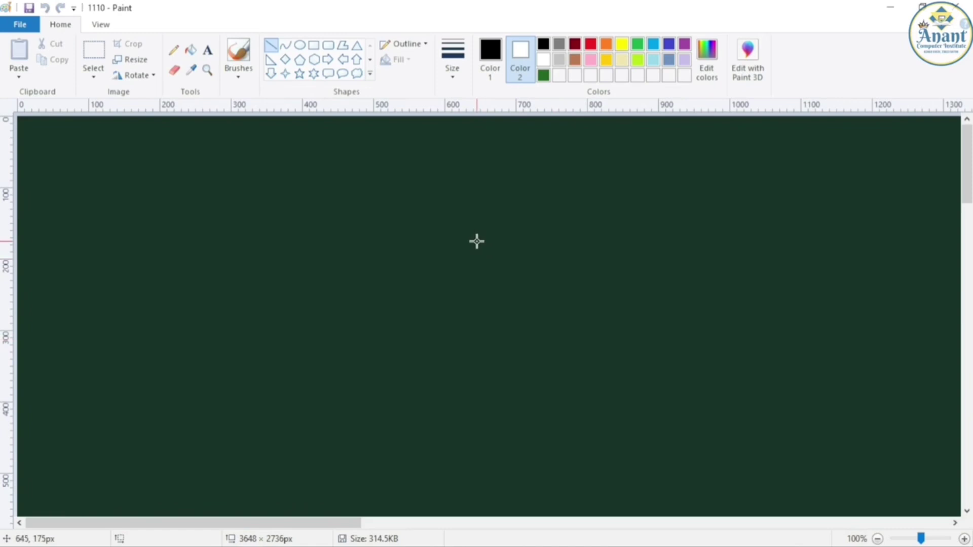
pyautogui.scroll(-3, 476, 239)
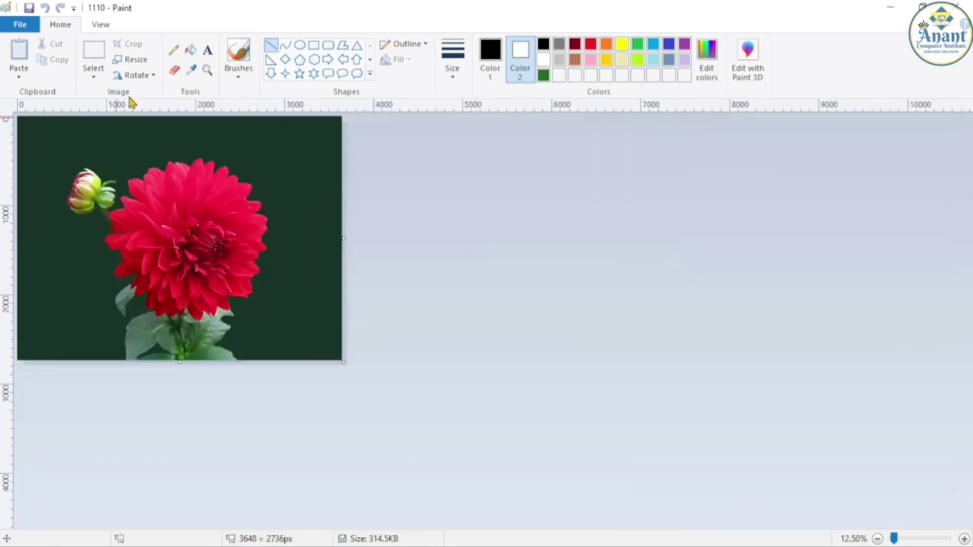
# Draw three white-filled right triangles with black outlines over the flower image, each about 2000 px tall.
pyautogui.click(8, 25)
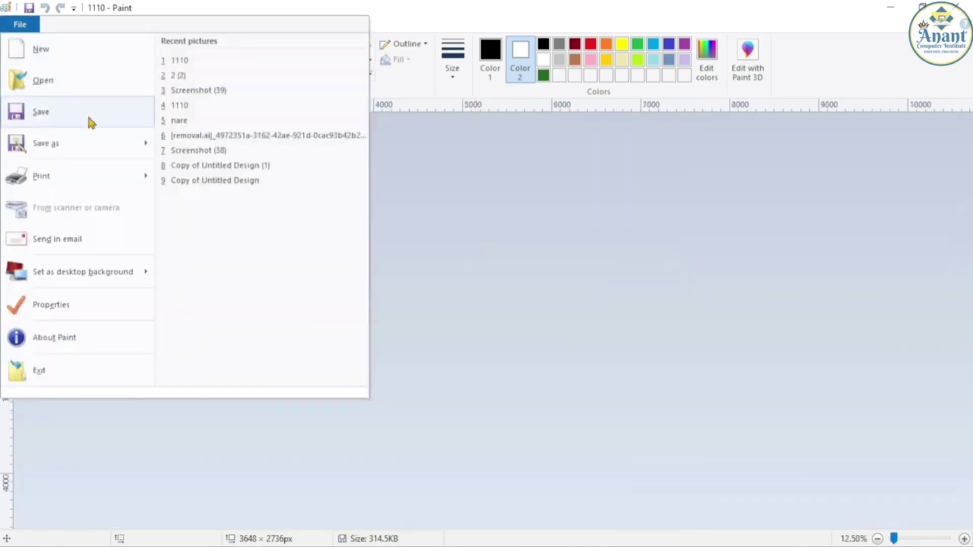
pyautogui.click(377, 169)
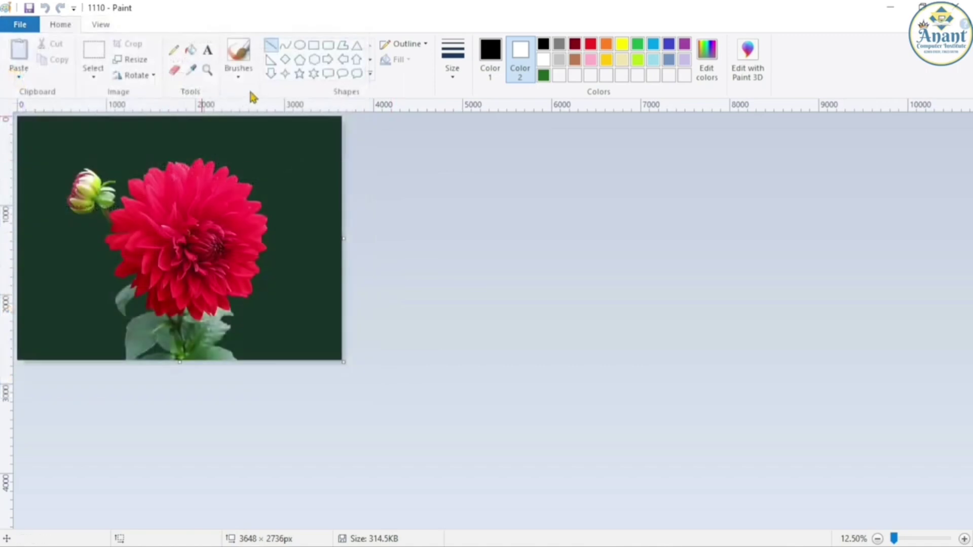
pyautogui.click(271, 60)
pyautogui.moveTo(312, 130)
pyautogui.mouseDown()
pyautogui.moveTo(303, 215)
pyautogui.moveTo(252, 322)
pyautogui.mouseUp()
pyautogui.moveTo(278, 278); pyautogui.dragTo(298, 301)
pyautogui.moveTo(52, 151)
pyautogui.mouseDown()
pyautogui.moveTo(70, 280)
pyautogui.moveTo(220, 343)
pyautogui.mouseUp()
pyautogui.moveTo(272, 133)
pyautogui.mouseDown()
pyautogui.moveTo(131, 260)
pyautogui.moveTo(101, 311)
pyautogui.mouseUp()
pyautogui.click(276, 158)
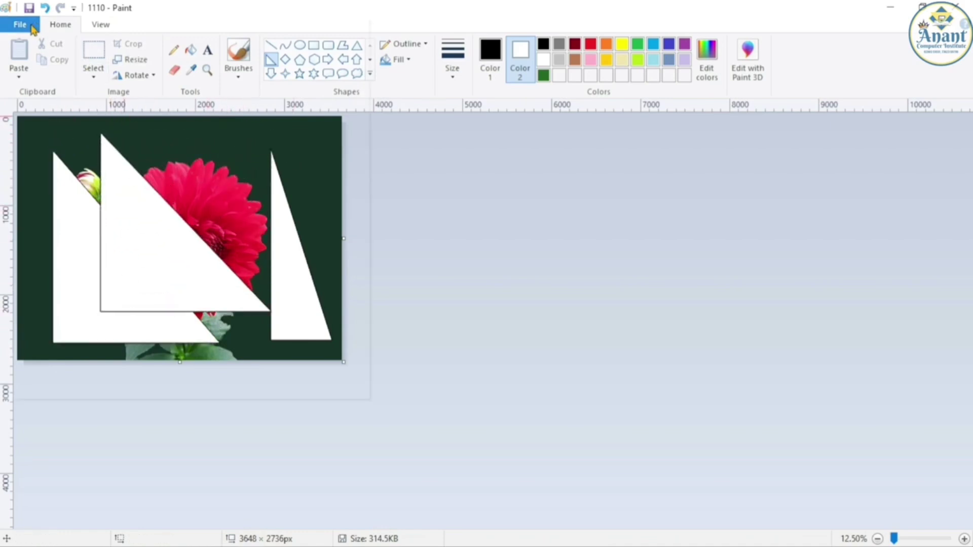
# Save the edited image under its existing name 1110 and look over the available Save as formats.
pyautogui.click(36, 25)
pyautogui.click(117, 123)
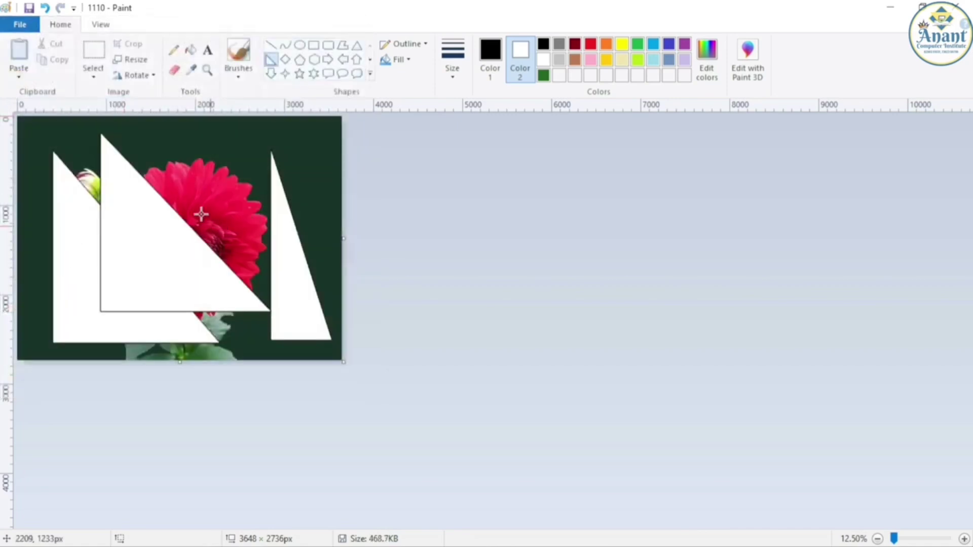
pyautogui.click(35, 31)
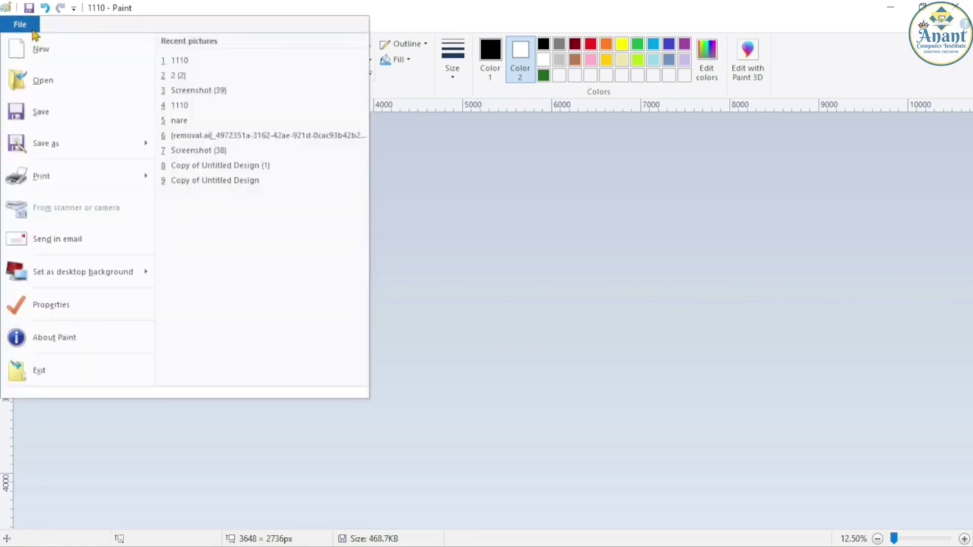
pyautogui.moveTo(92, 146)
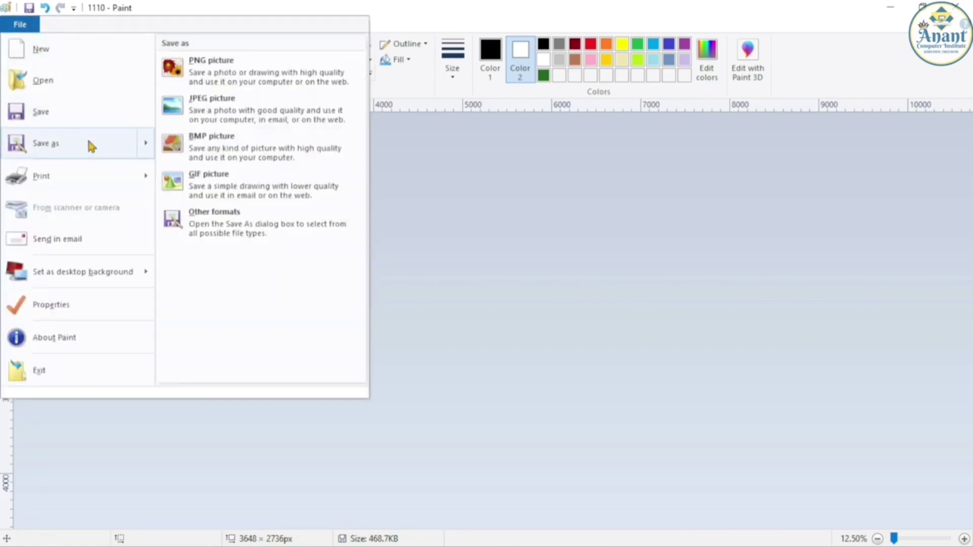
pyautogui.click(412, 175)
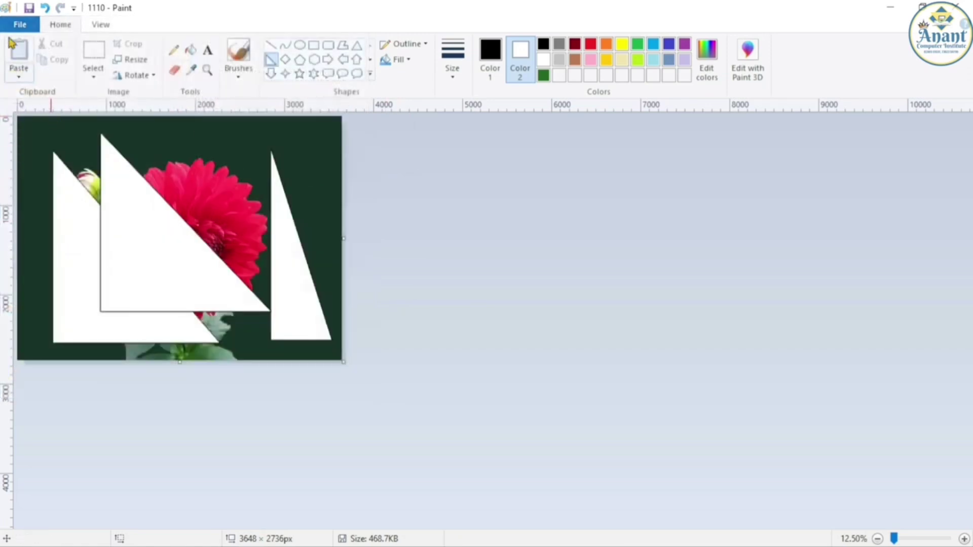
# Save a copy of the picture to the Desktop in JPEG format under the file name 100020.
pyautogui.click(19, 25)
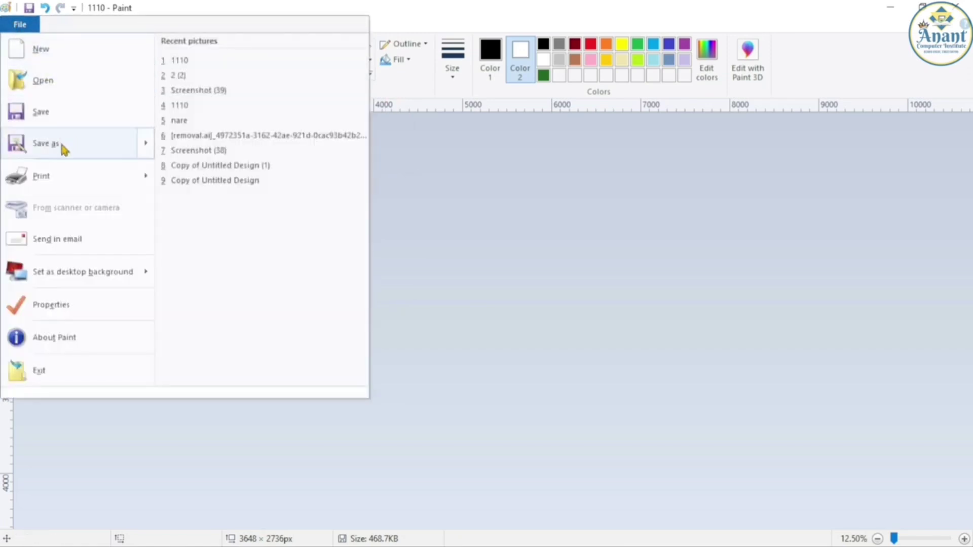
pyautogui.moveTo(99, 152)
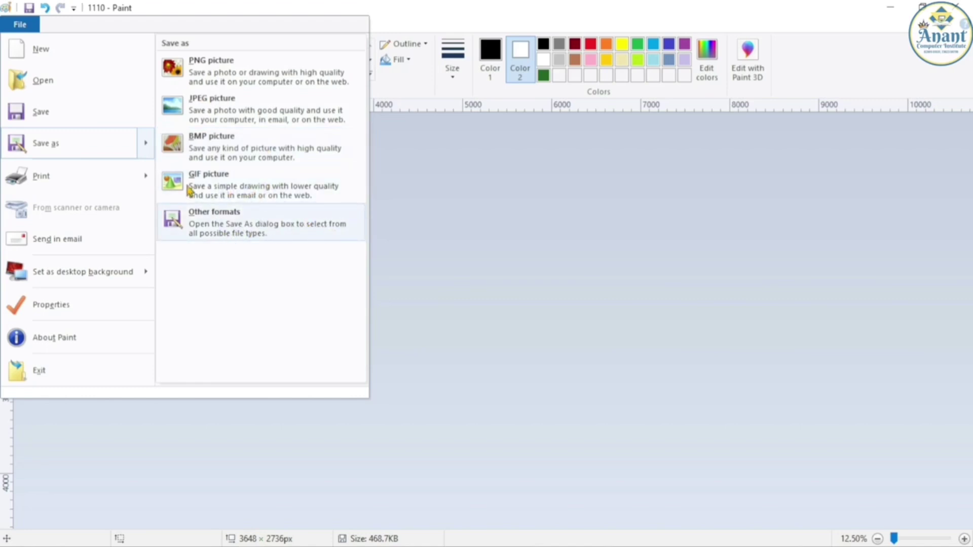
pyautogui.click(209, 108)
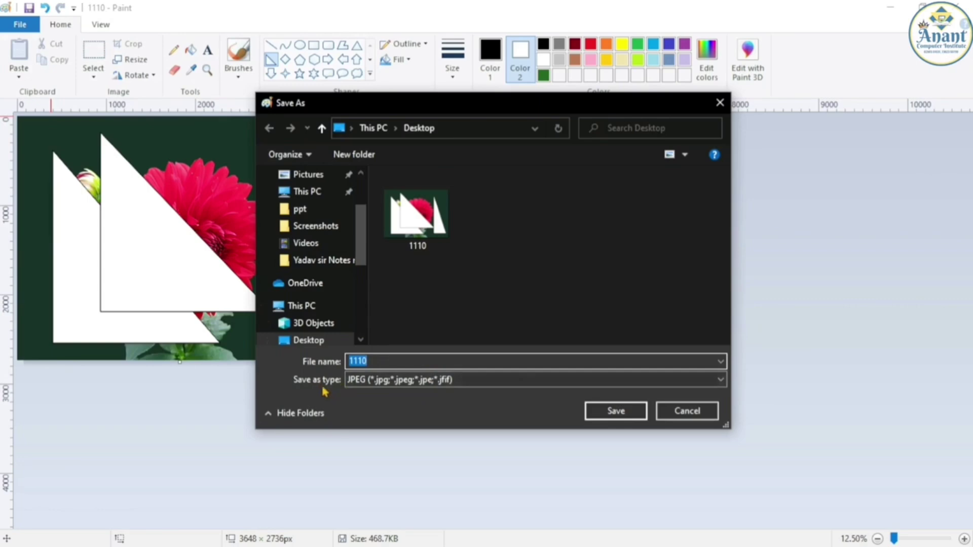
pyautogui.click(402, 361)
pyautogui.press('BackSpace')
pyautogui.press('BackSpace')
pyautogui.press('BackSpace')
pyautogui.press('BackSpace')
pyautogui.write('100020')
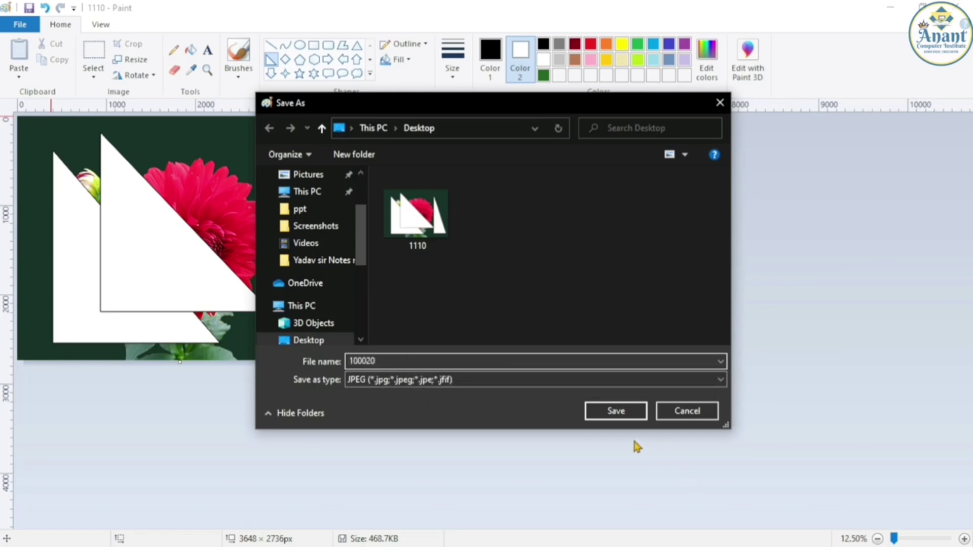
pyautogui.click(620, 410)
# Show the desktop, place the image files 1110 and 100020 side by side, and return to Paint.
pyautogui.click(890, 8)
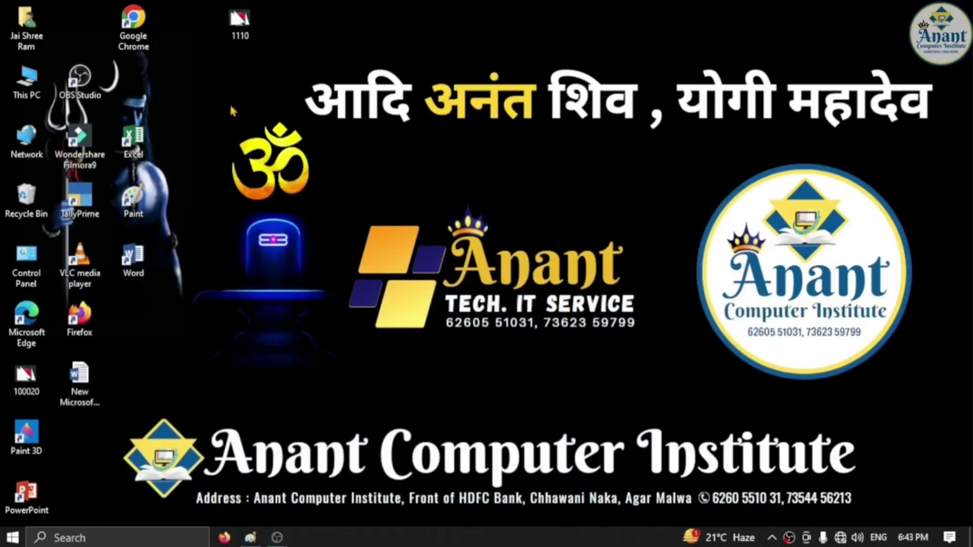
pyautogui.moveTo(240, 20); pyautogui.dragTo(401, 23)
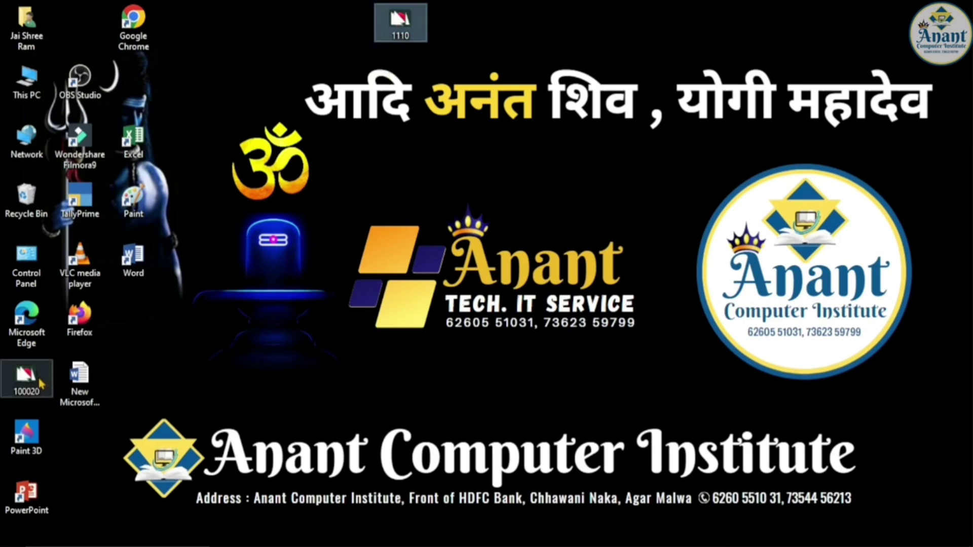
pyautogui.moveTo(40, 383); pyautogui.dragTo(486, 48)
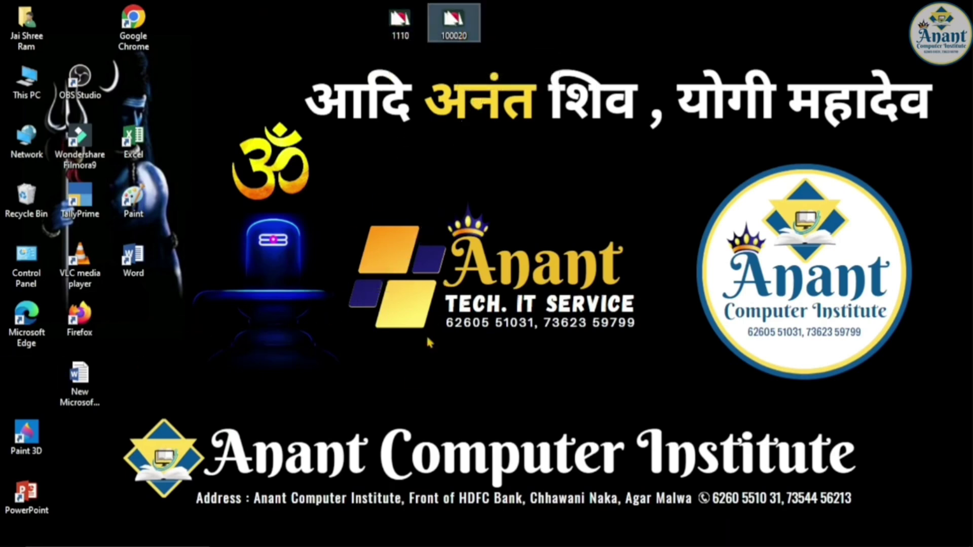
pyautogui.press('Return')
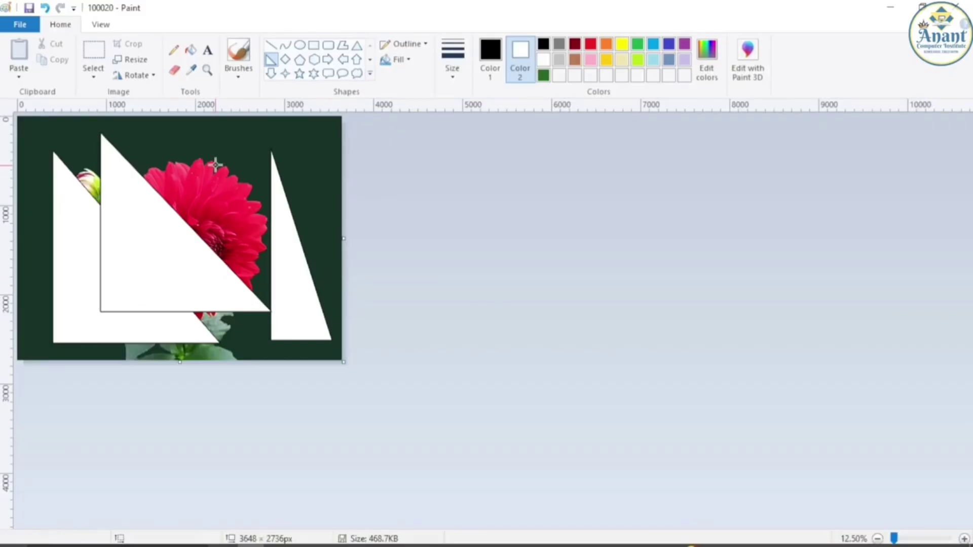
# View the Page Setup options for printing image 100020 and close them without changes.
pyautogui.click(20, 25)
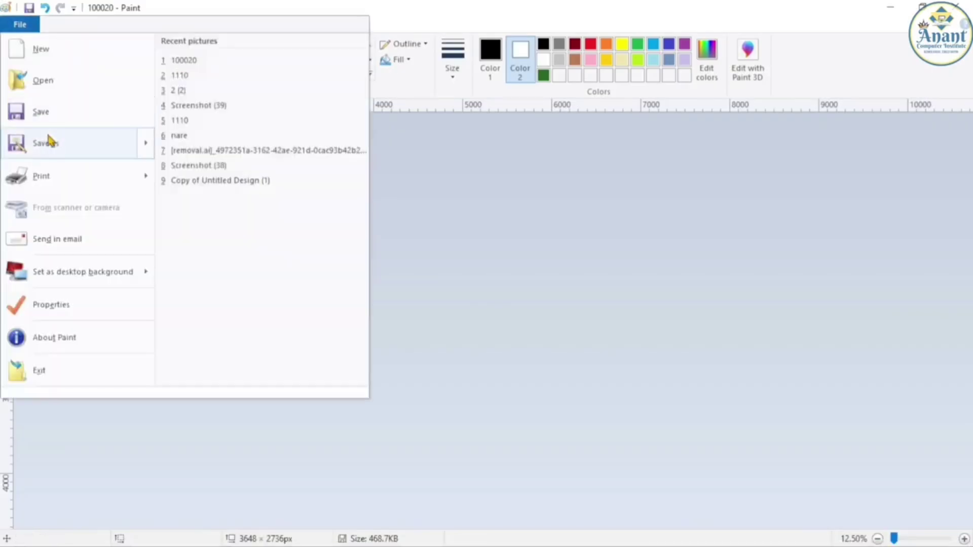
pyautogui.moveTo(144, 188)
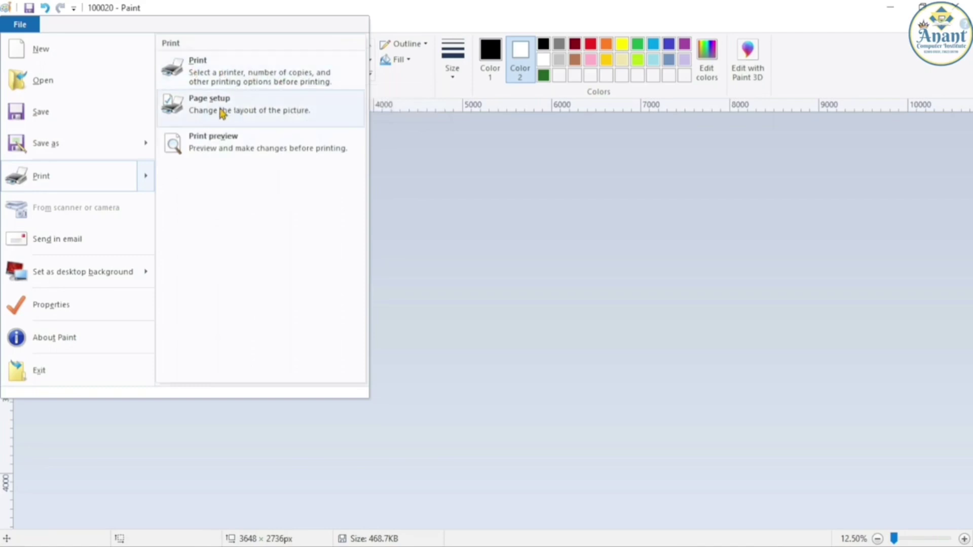
pyautogui.click(262, 113)
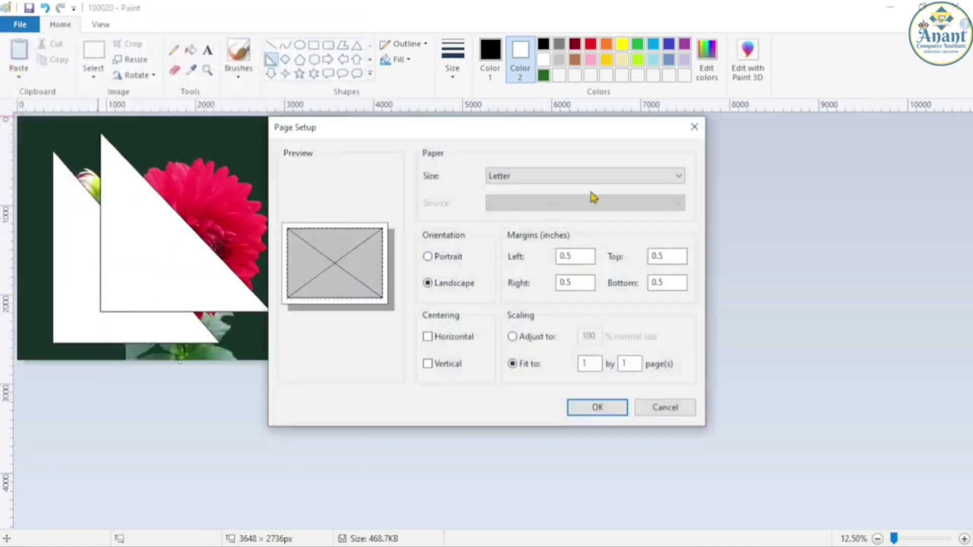
pyautogui.click(694, 127)
# Show the print preview of image 100020 and return to the editor.
pyautogui.click(12, 32)
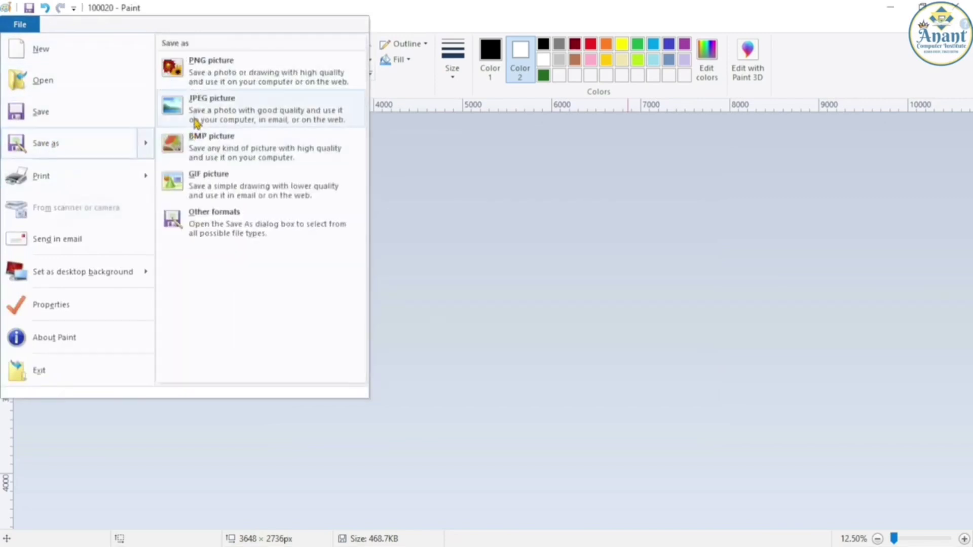
pyautogui.moveTo(76, 178)
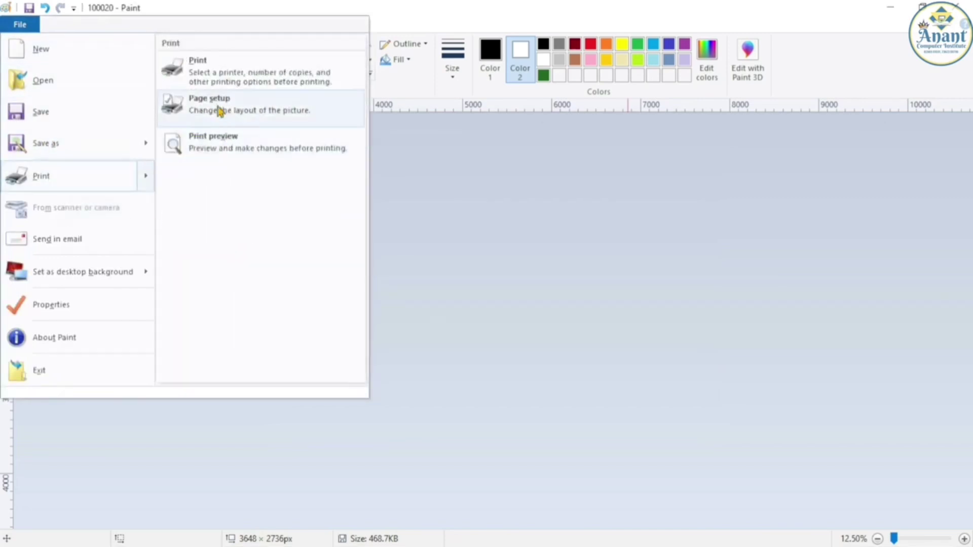
pyautogui.click(233, 147)
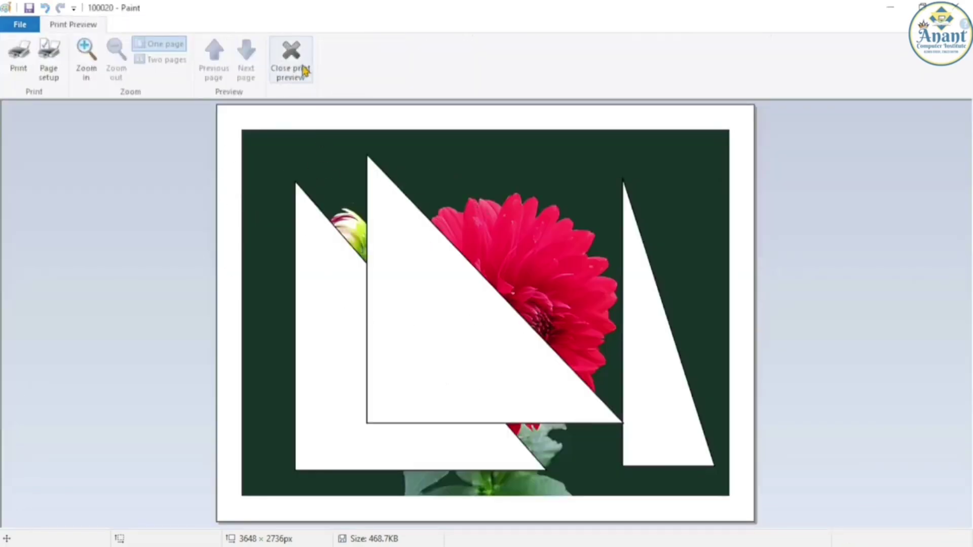
pyautogui.click(290, 59)
# Show the current desktop background for comparison and return to image 100020 in Paint.
pyautogui.click(20, 25)
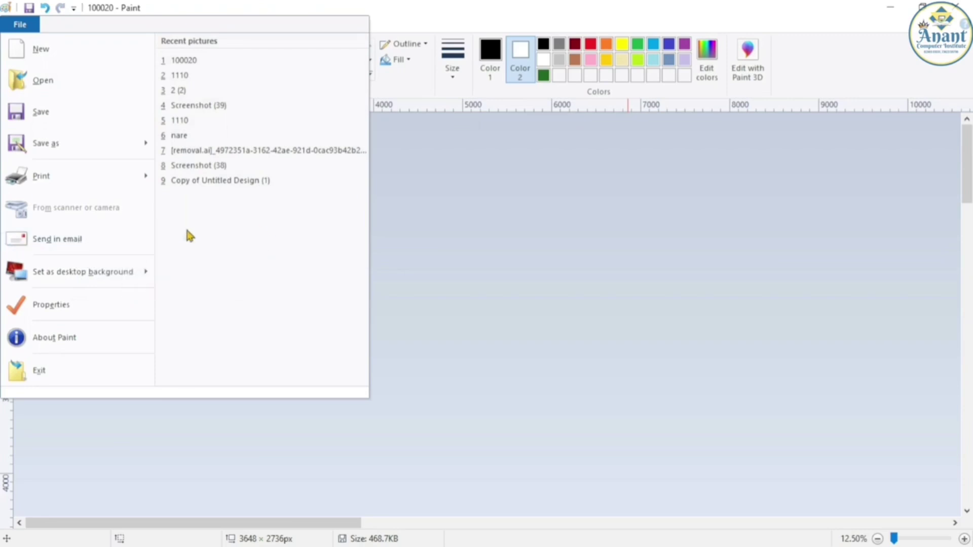
pyautogui.moveTo(57, 282)
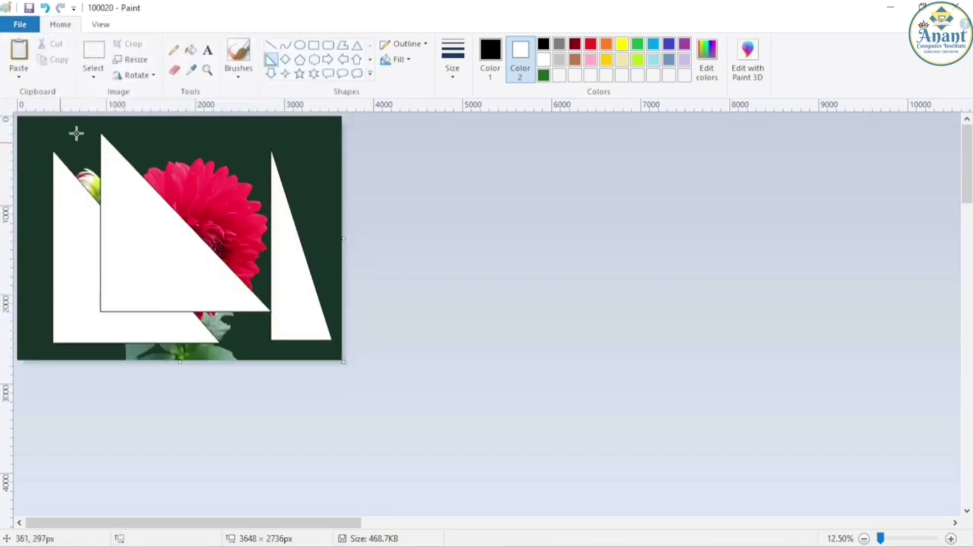
pyautogui.click(890, 7)
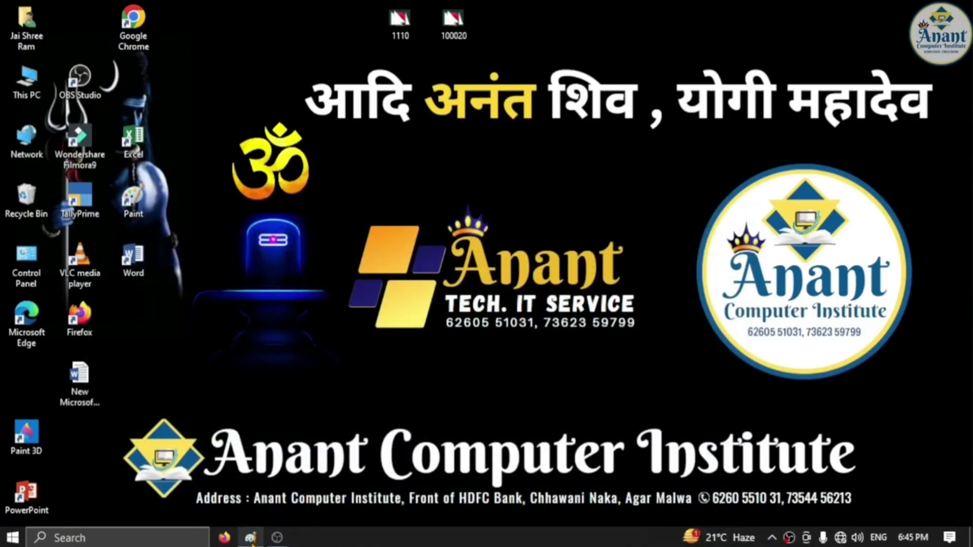
pyautogui.click(251, 539)
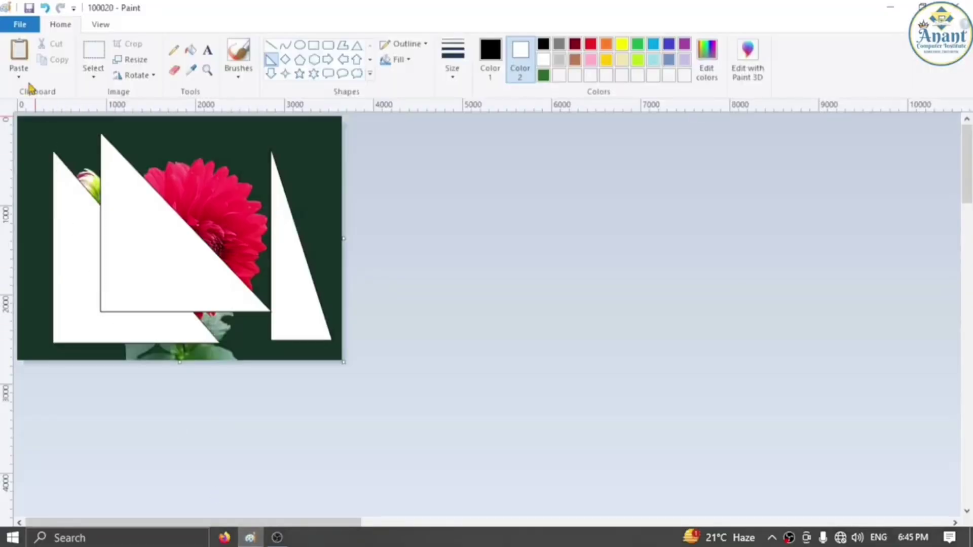
# Set image 100020 as the desktop background with the Fill option, check it on the desktop and return to Paint.
pyautogui.click(20, 24)
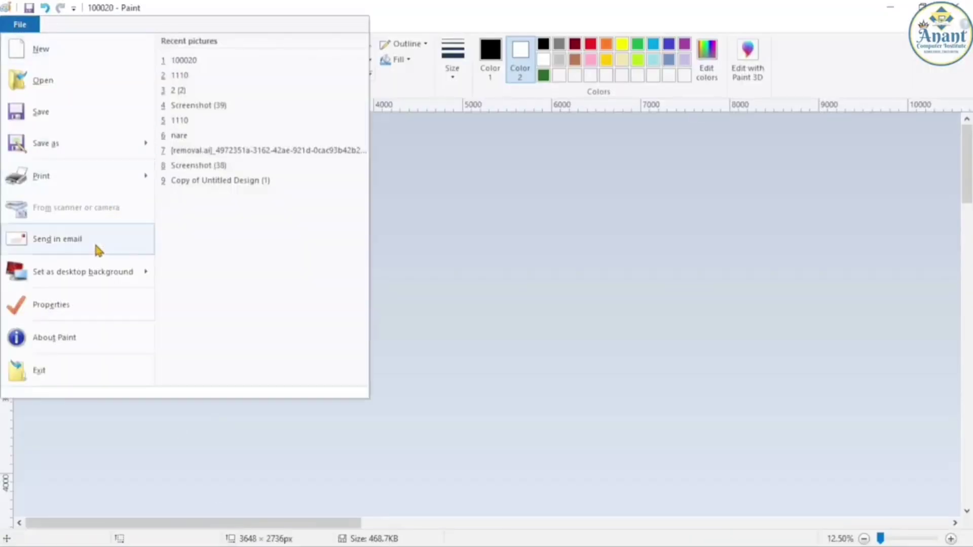
pyautogui.moveTo(53, 279)
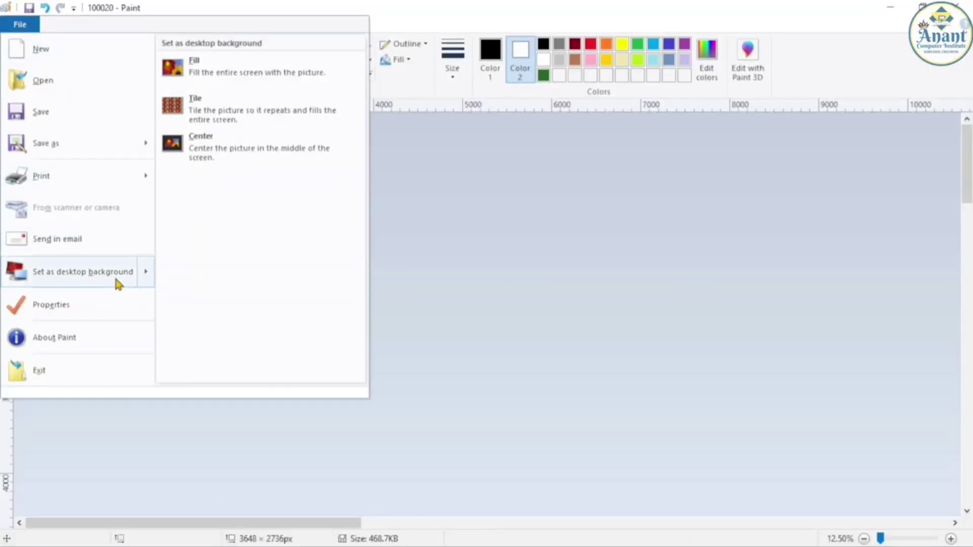
pyautogui.click(204, 69)
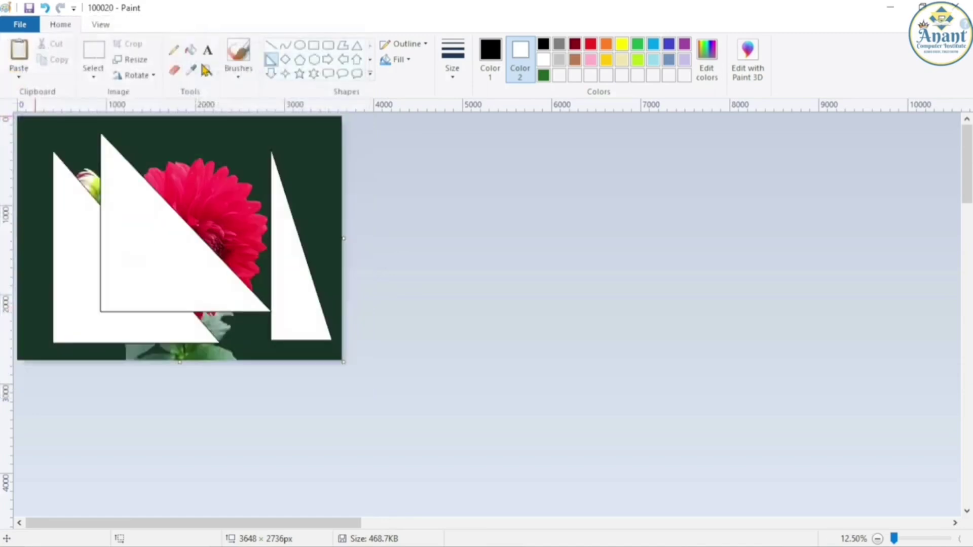
pyautogui.click(888, 7)
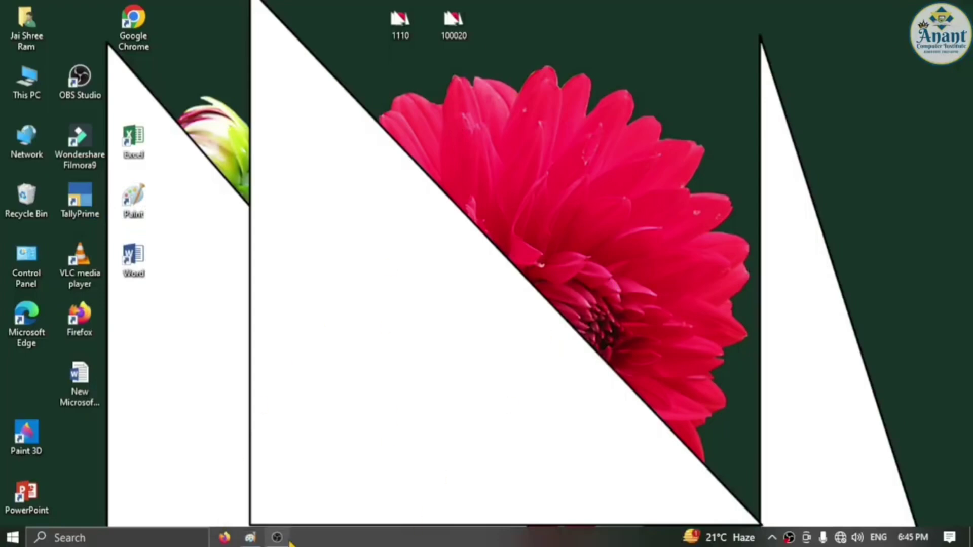
pyautogui.click(250, 537)
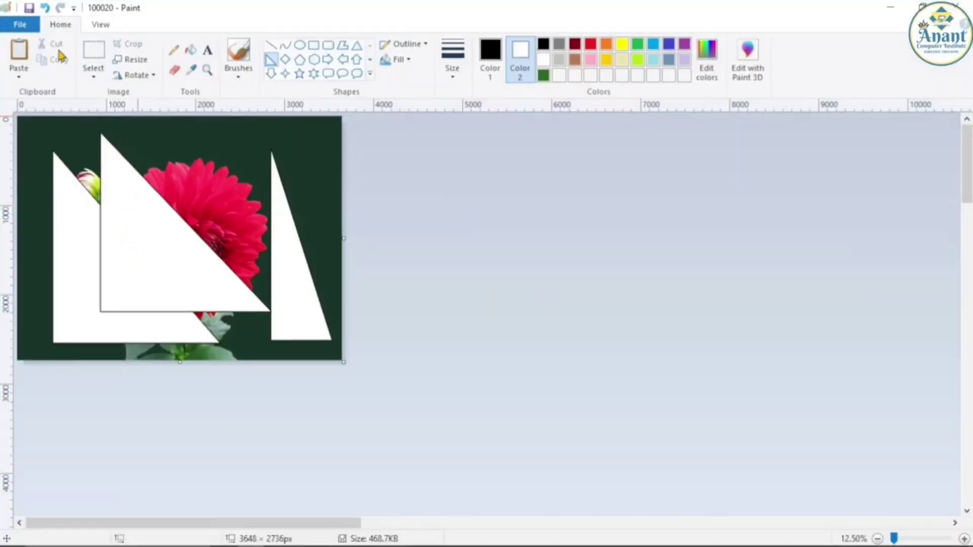
# Set the image size in the properties to a width of 3000 and a height of 2500 pixels.
pyautogui.click(20, 25)
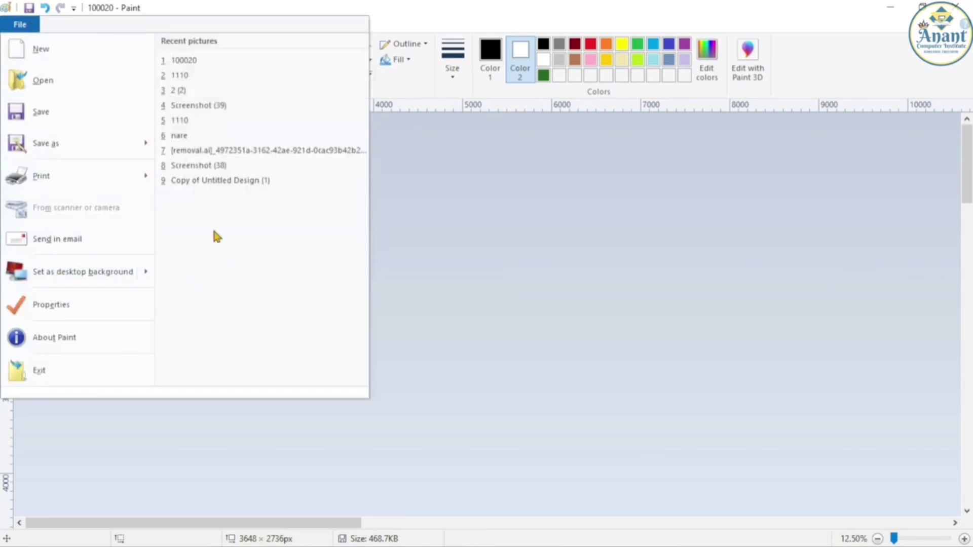
pyautogui.moveTo(152, 274)
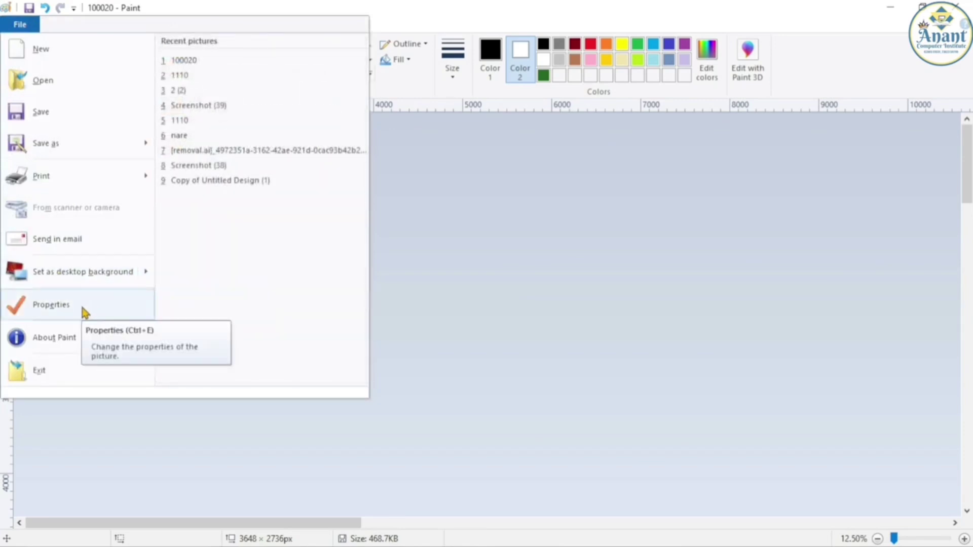
pyautogui.click(50, 305)
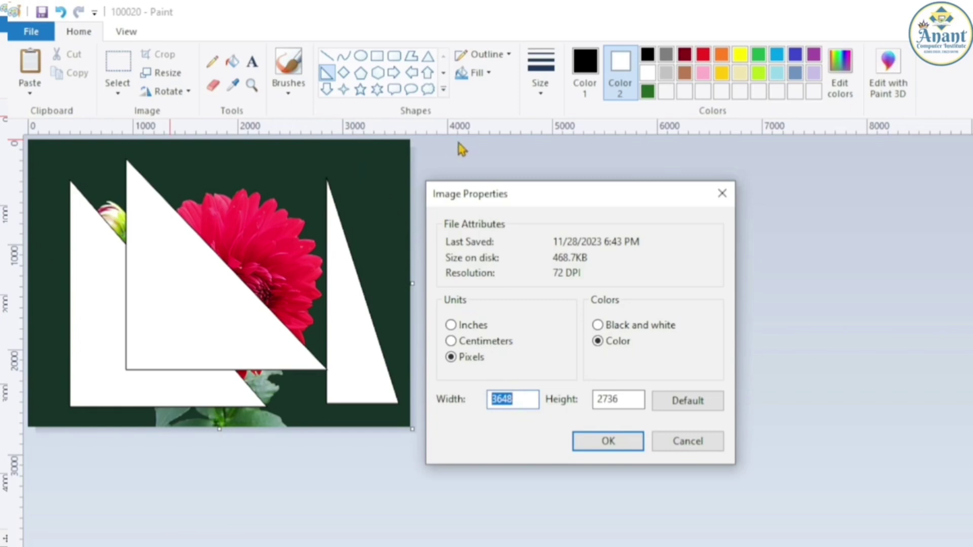
pyautogui.click(527, 403)
pyautogui.click(628, 401)
pyautogui.write('2500')
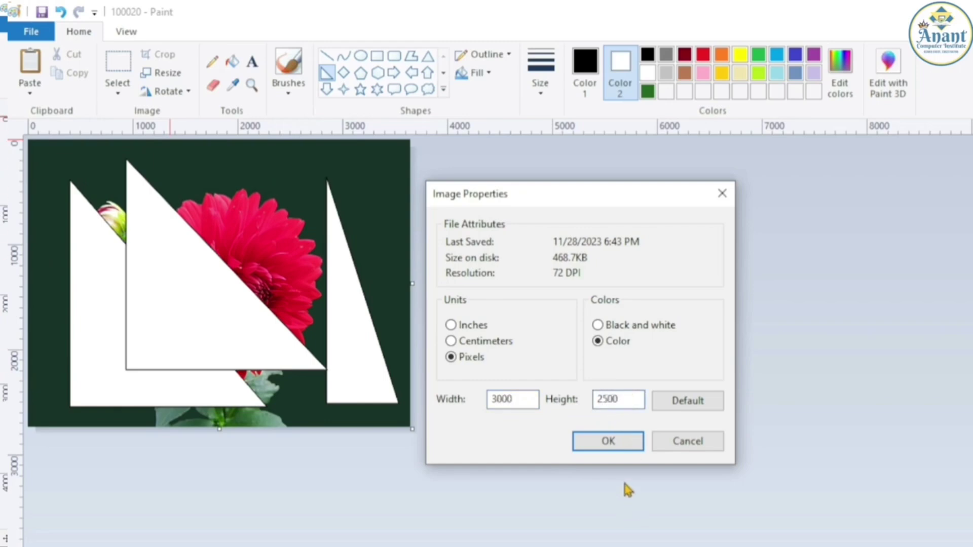
pyautogui.click(602, 447)
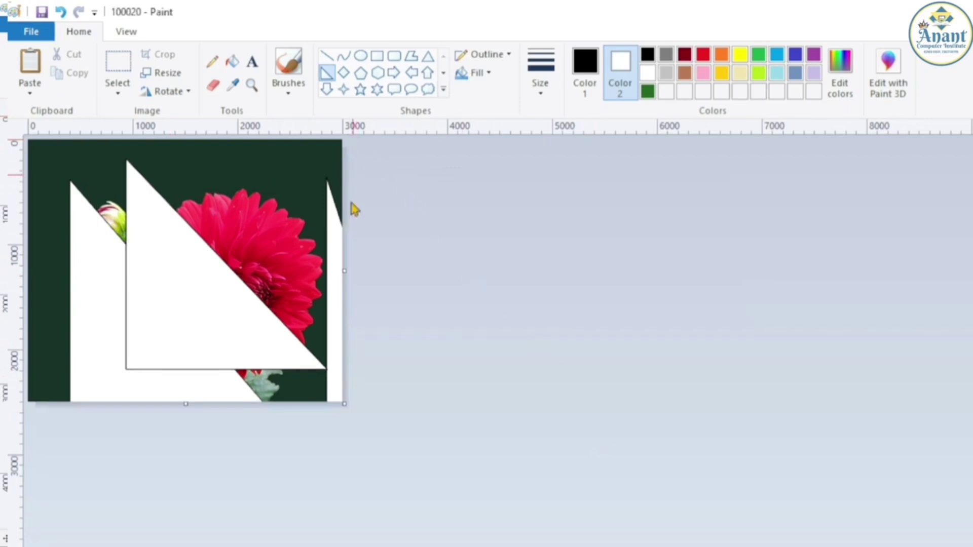
# Exit Paint without saving the changes to 100020.jpg and relaunch it from the desktop with a blank canvas.
pyautogui.click(31, 31)
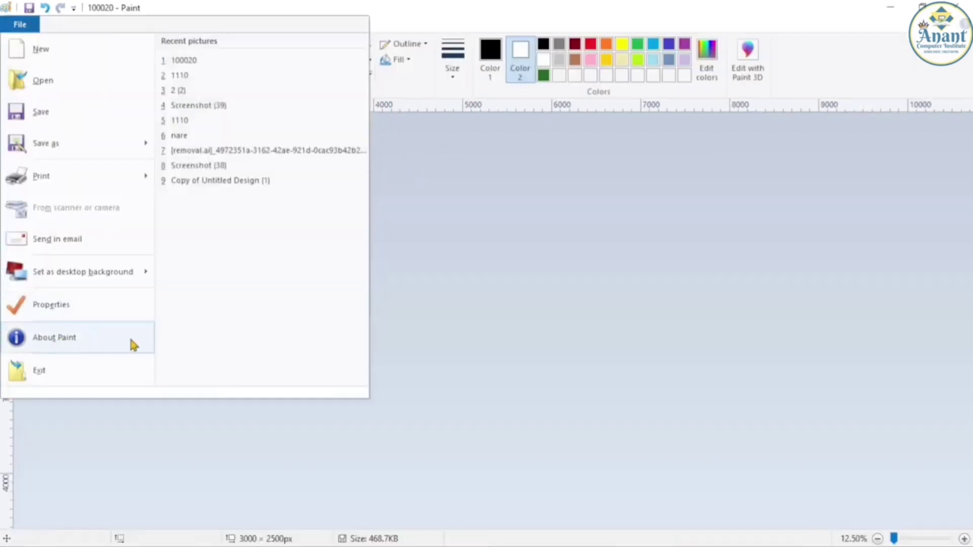
pyautogui.click(71, 377)
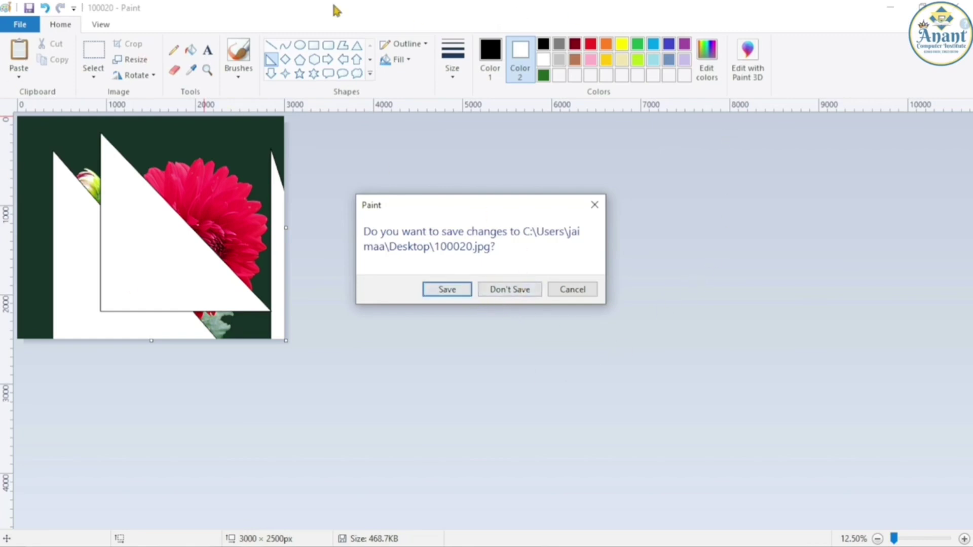
pyautogui.click(531, 298)
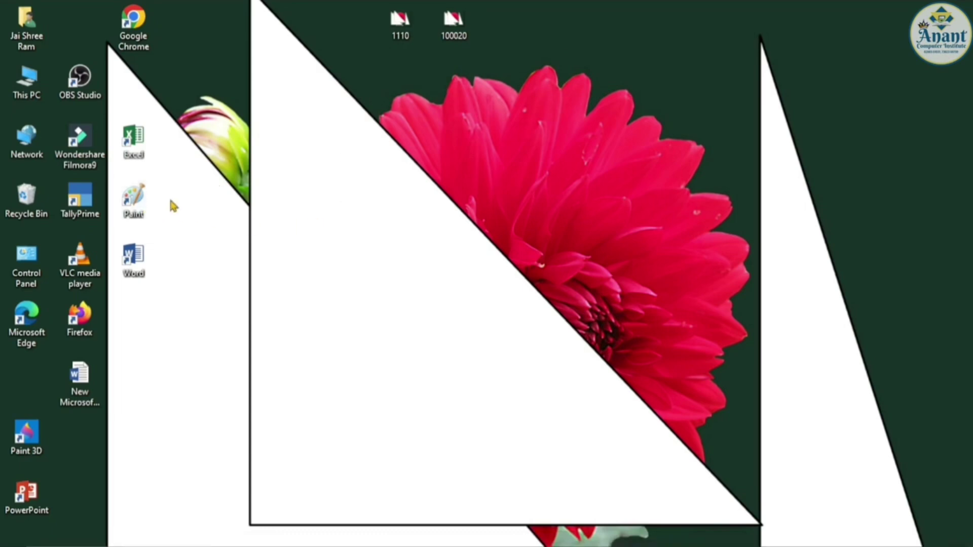
pyautogui.doubleClick(138, 200)
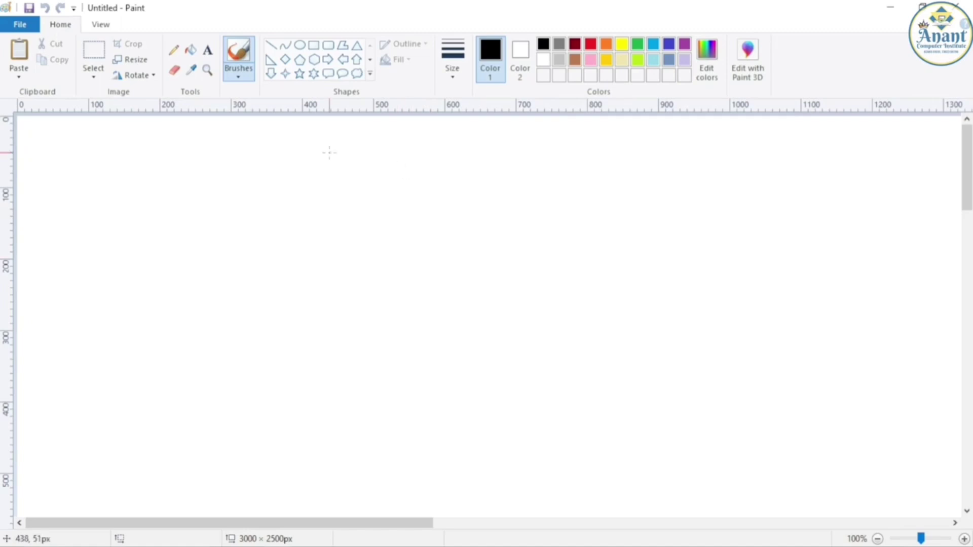
pyautogui.scroll(-1, 350, 148)
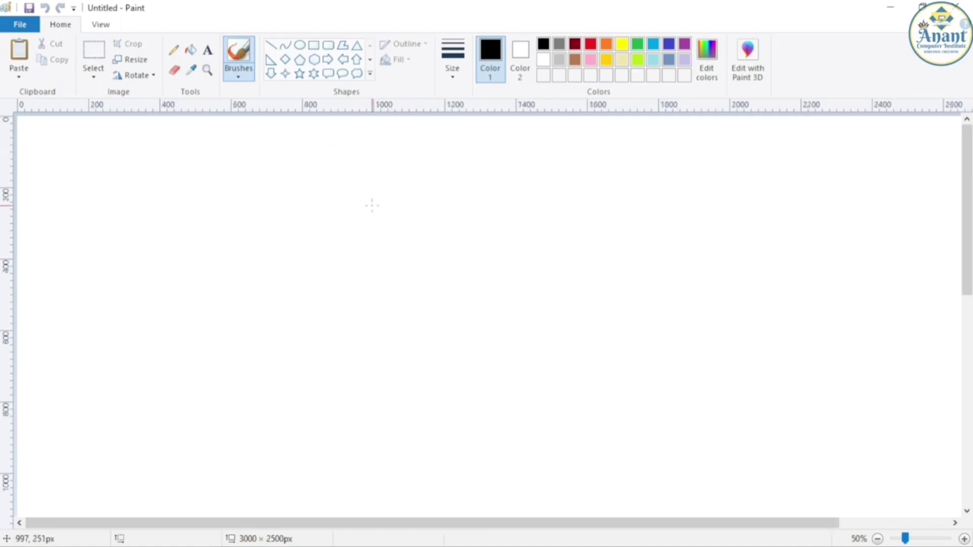